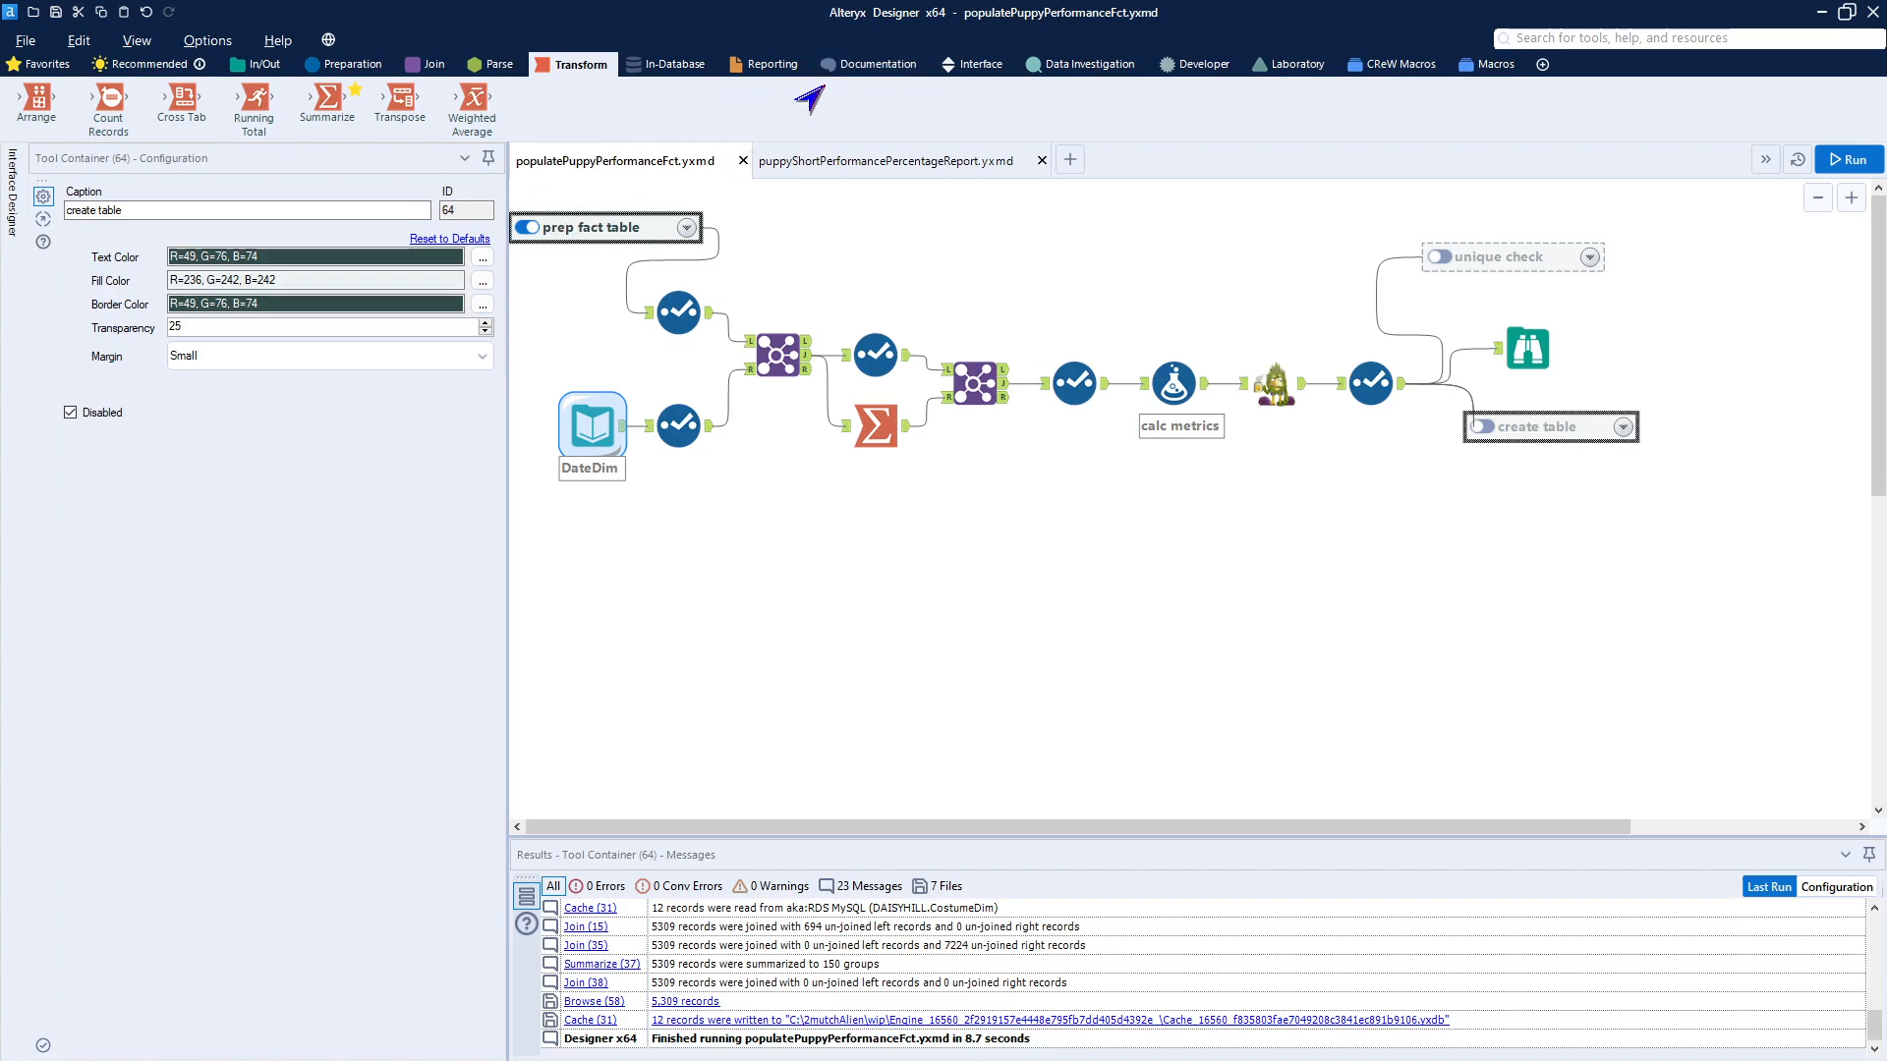
- Expand the prep fact table container and move it below the main flow to view its tools
left_click(867, 65)
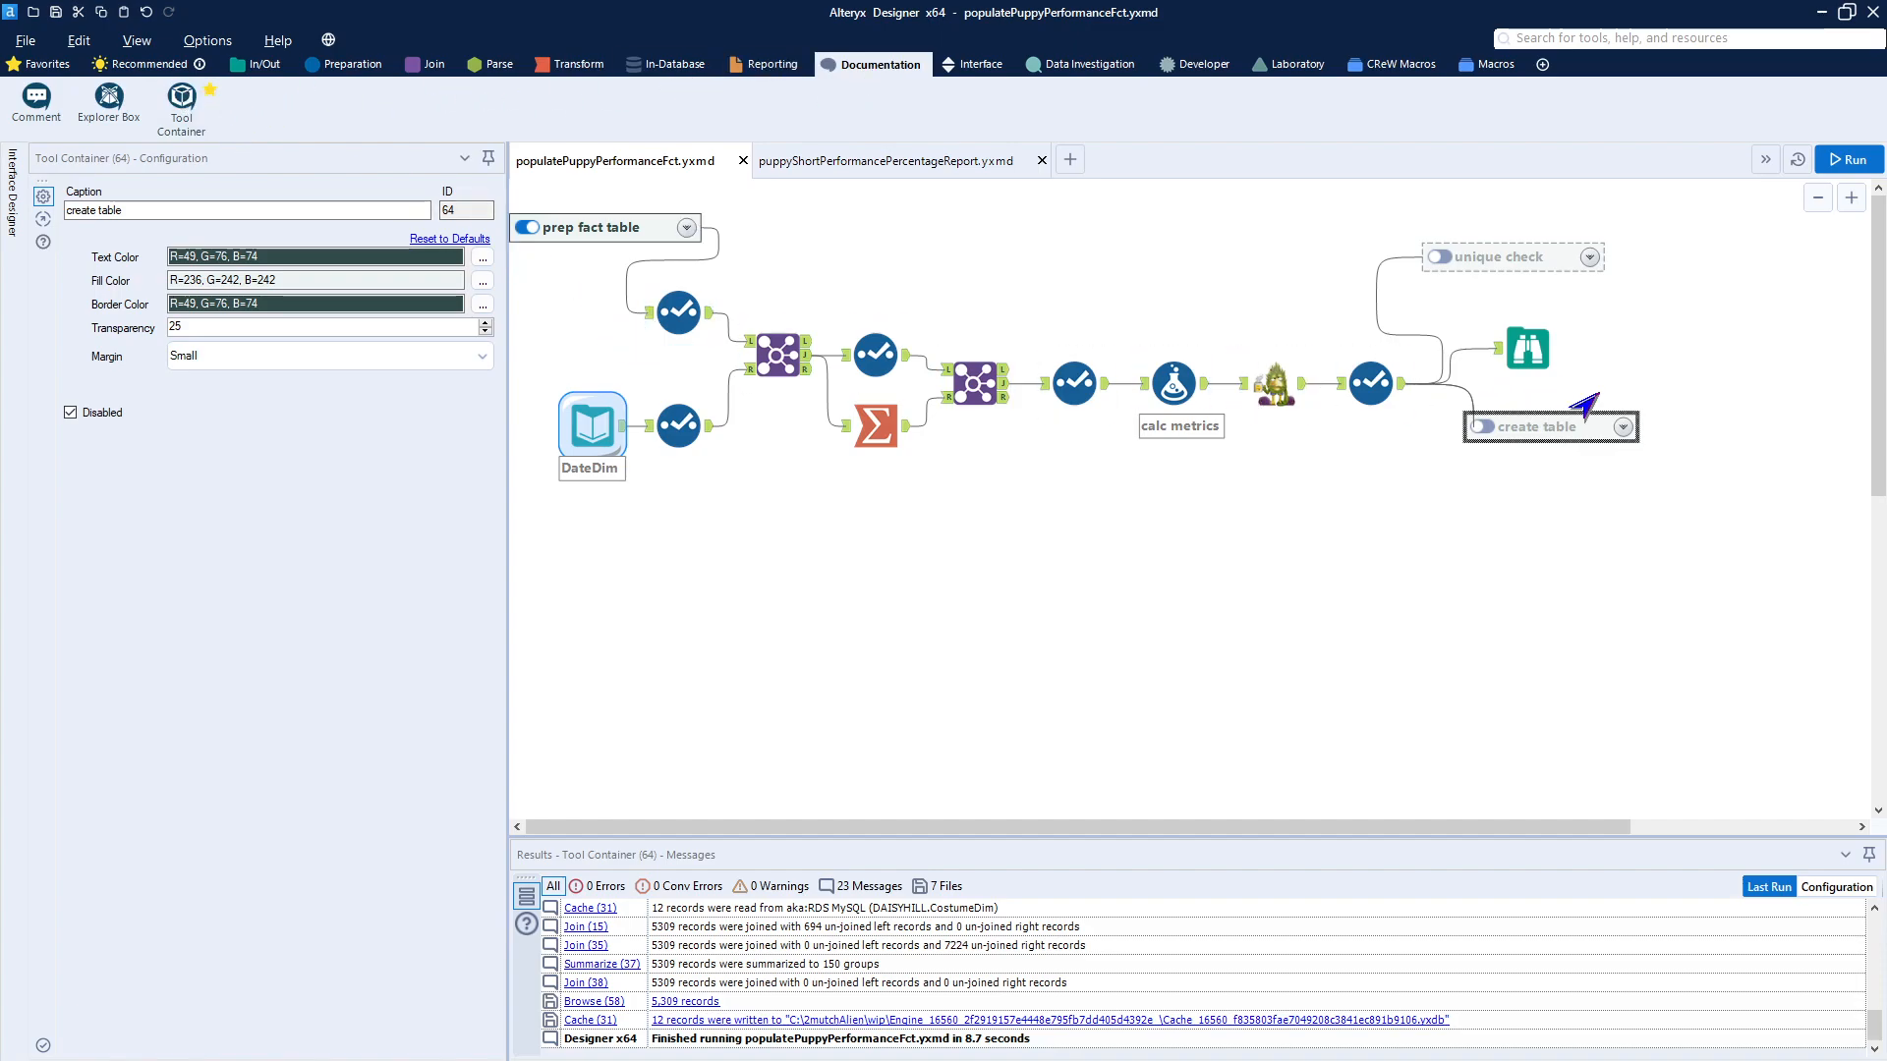
left_click(640, 230)
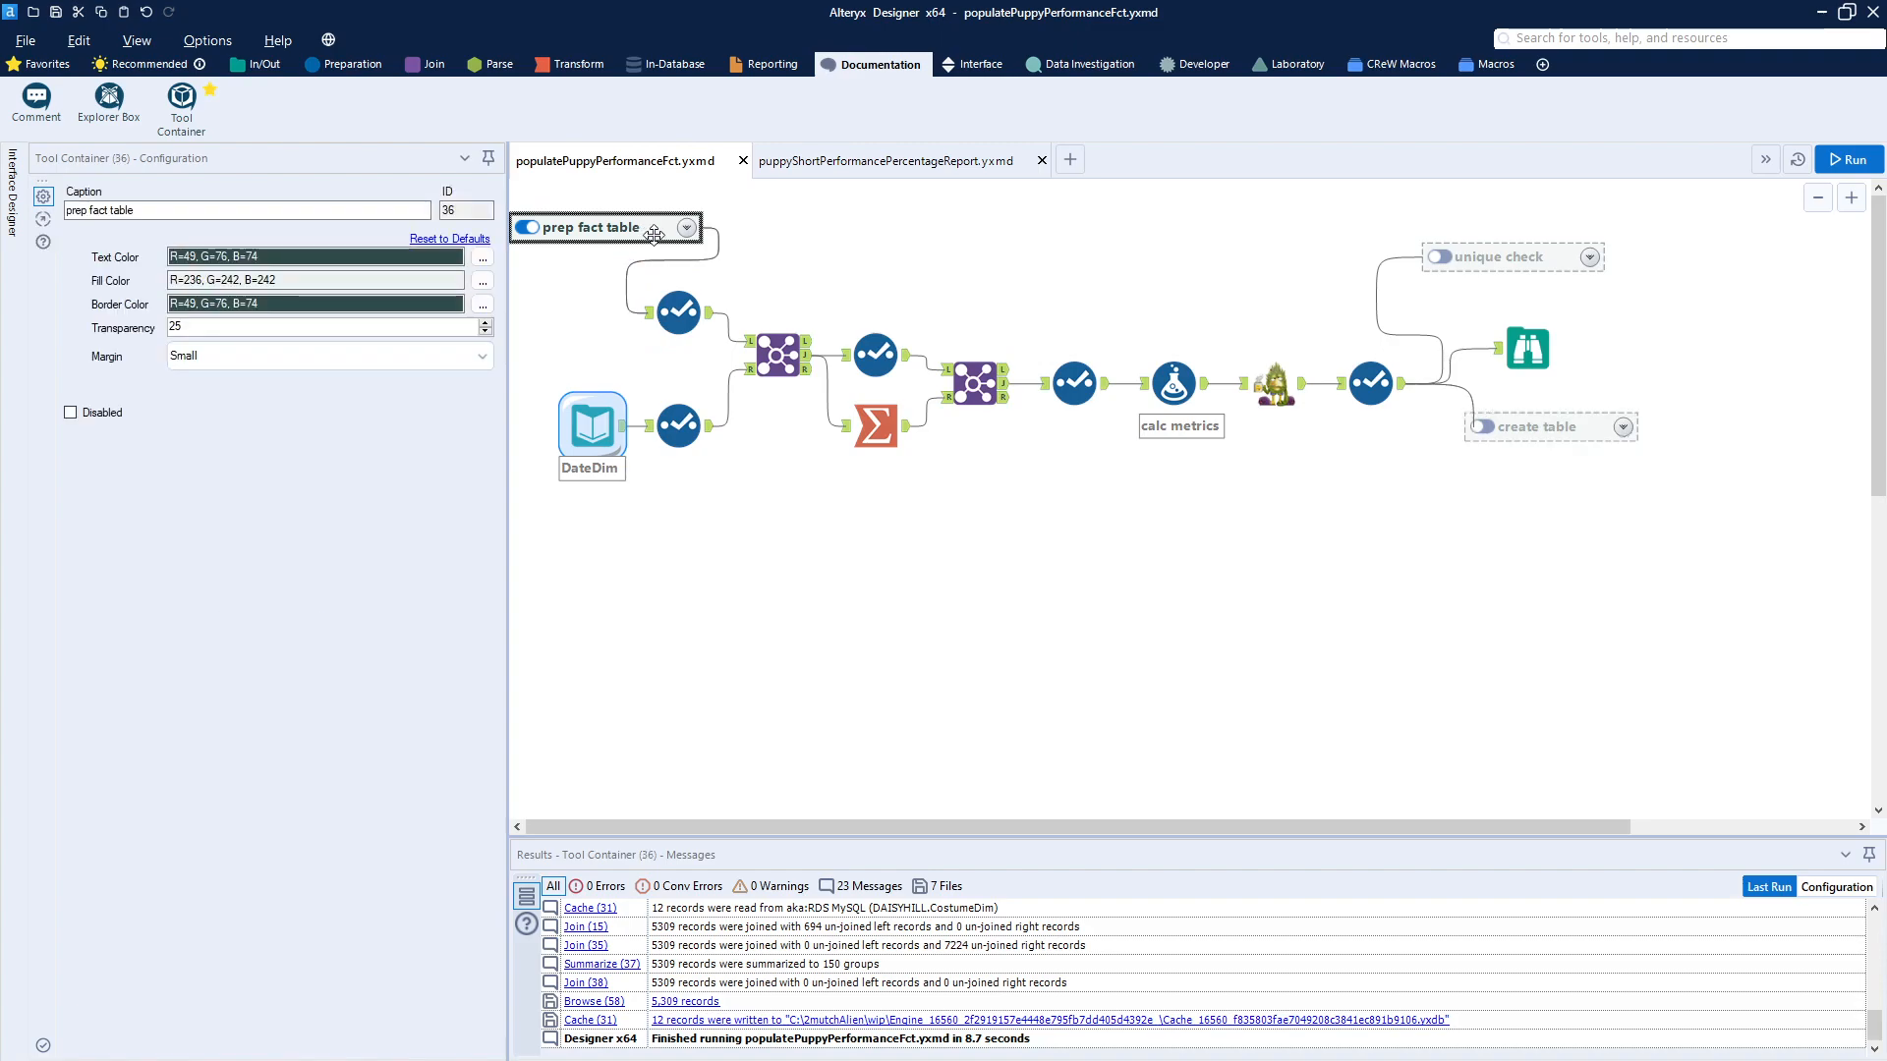
left_click(686, 228)
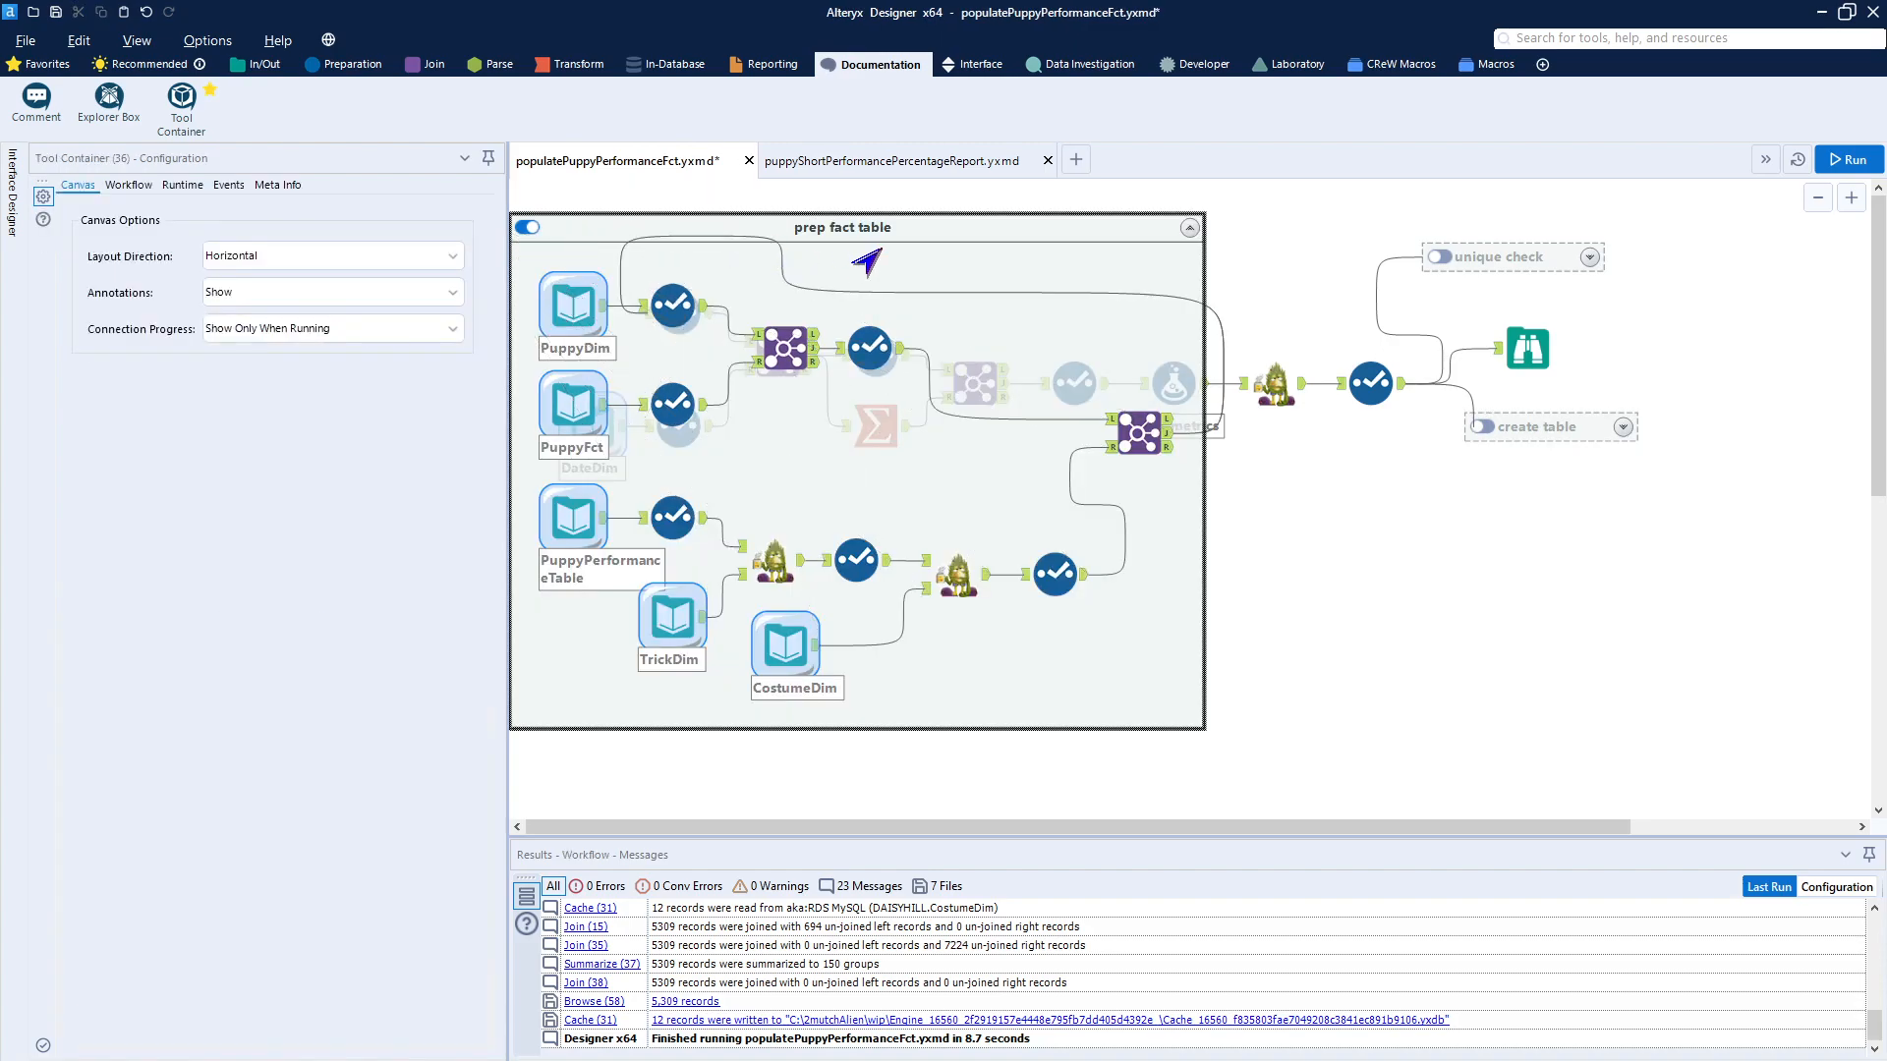
left_click_drag(938, 233, 1327, 503)
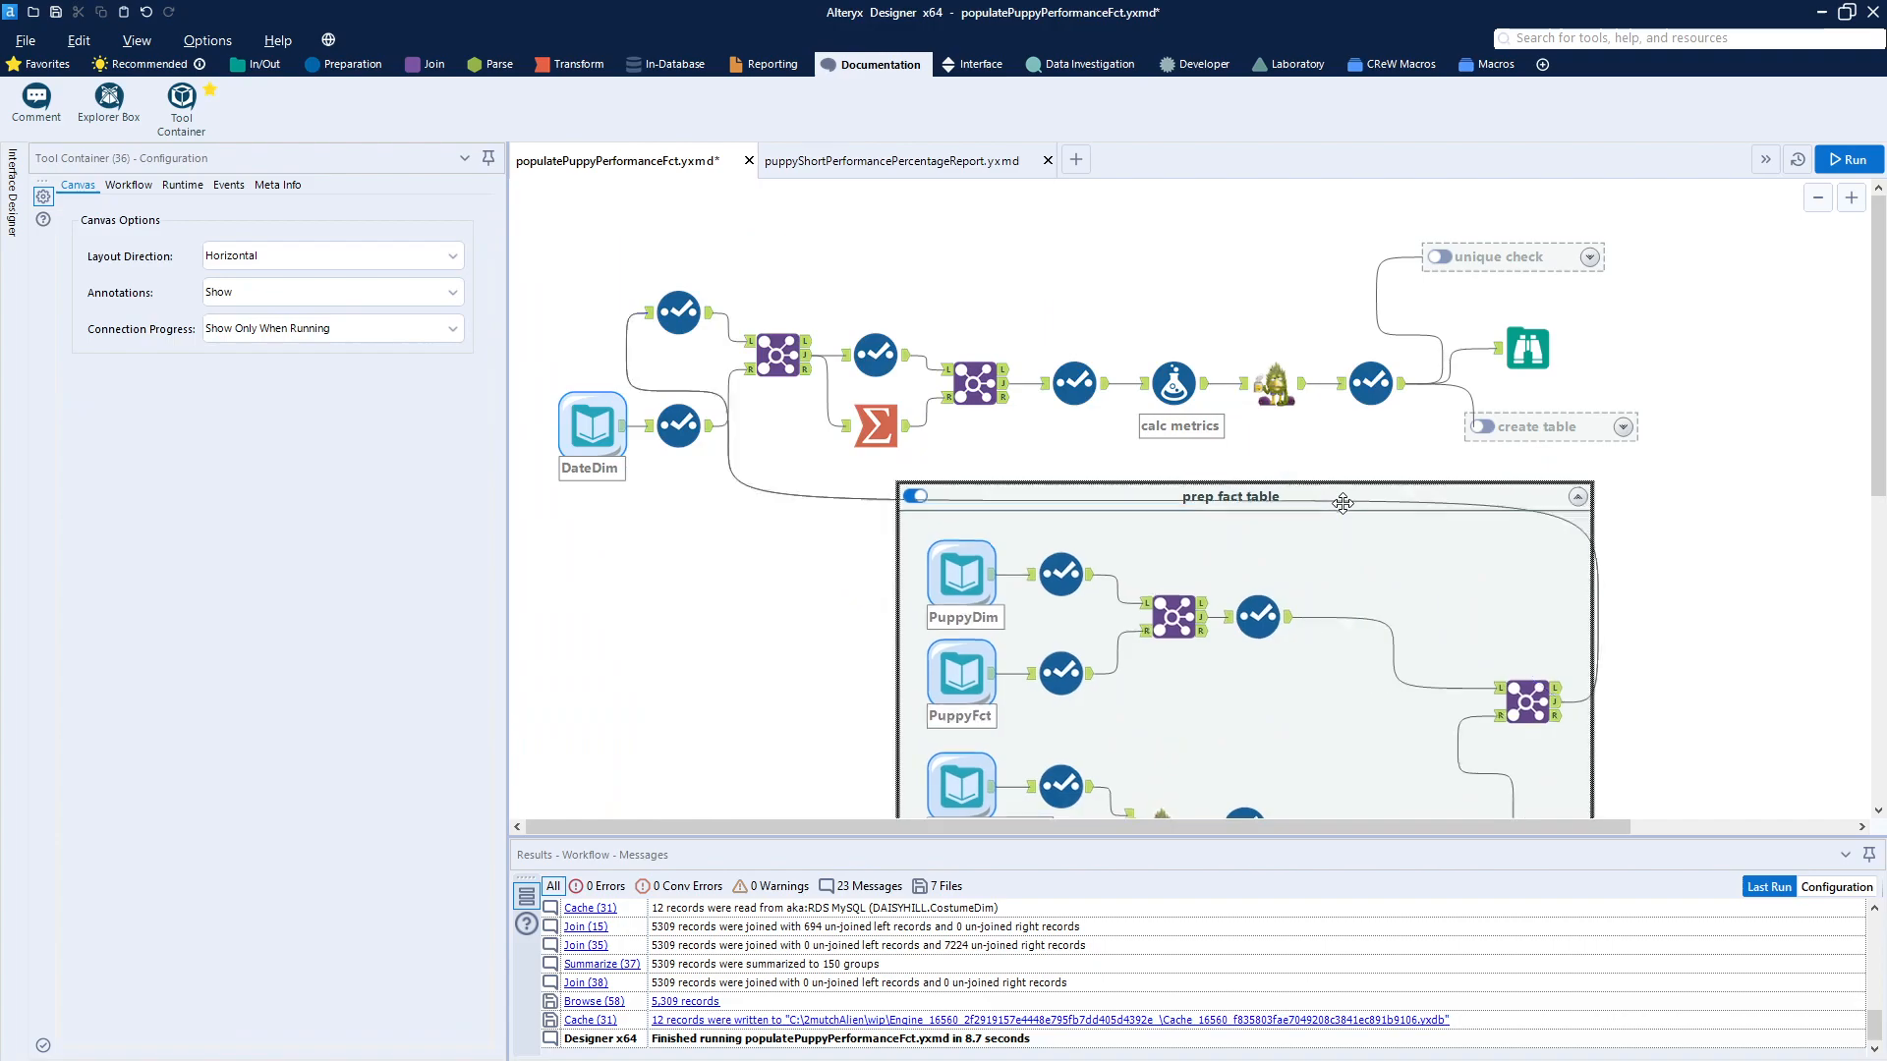
scroll(1322, 744, "down", 3)
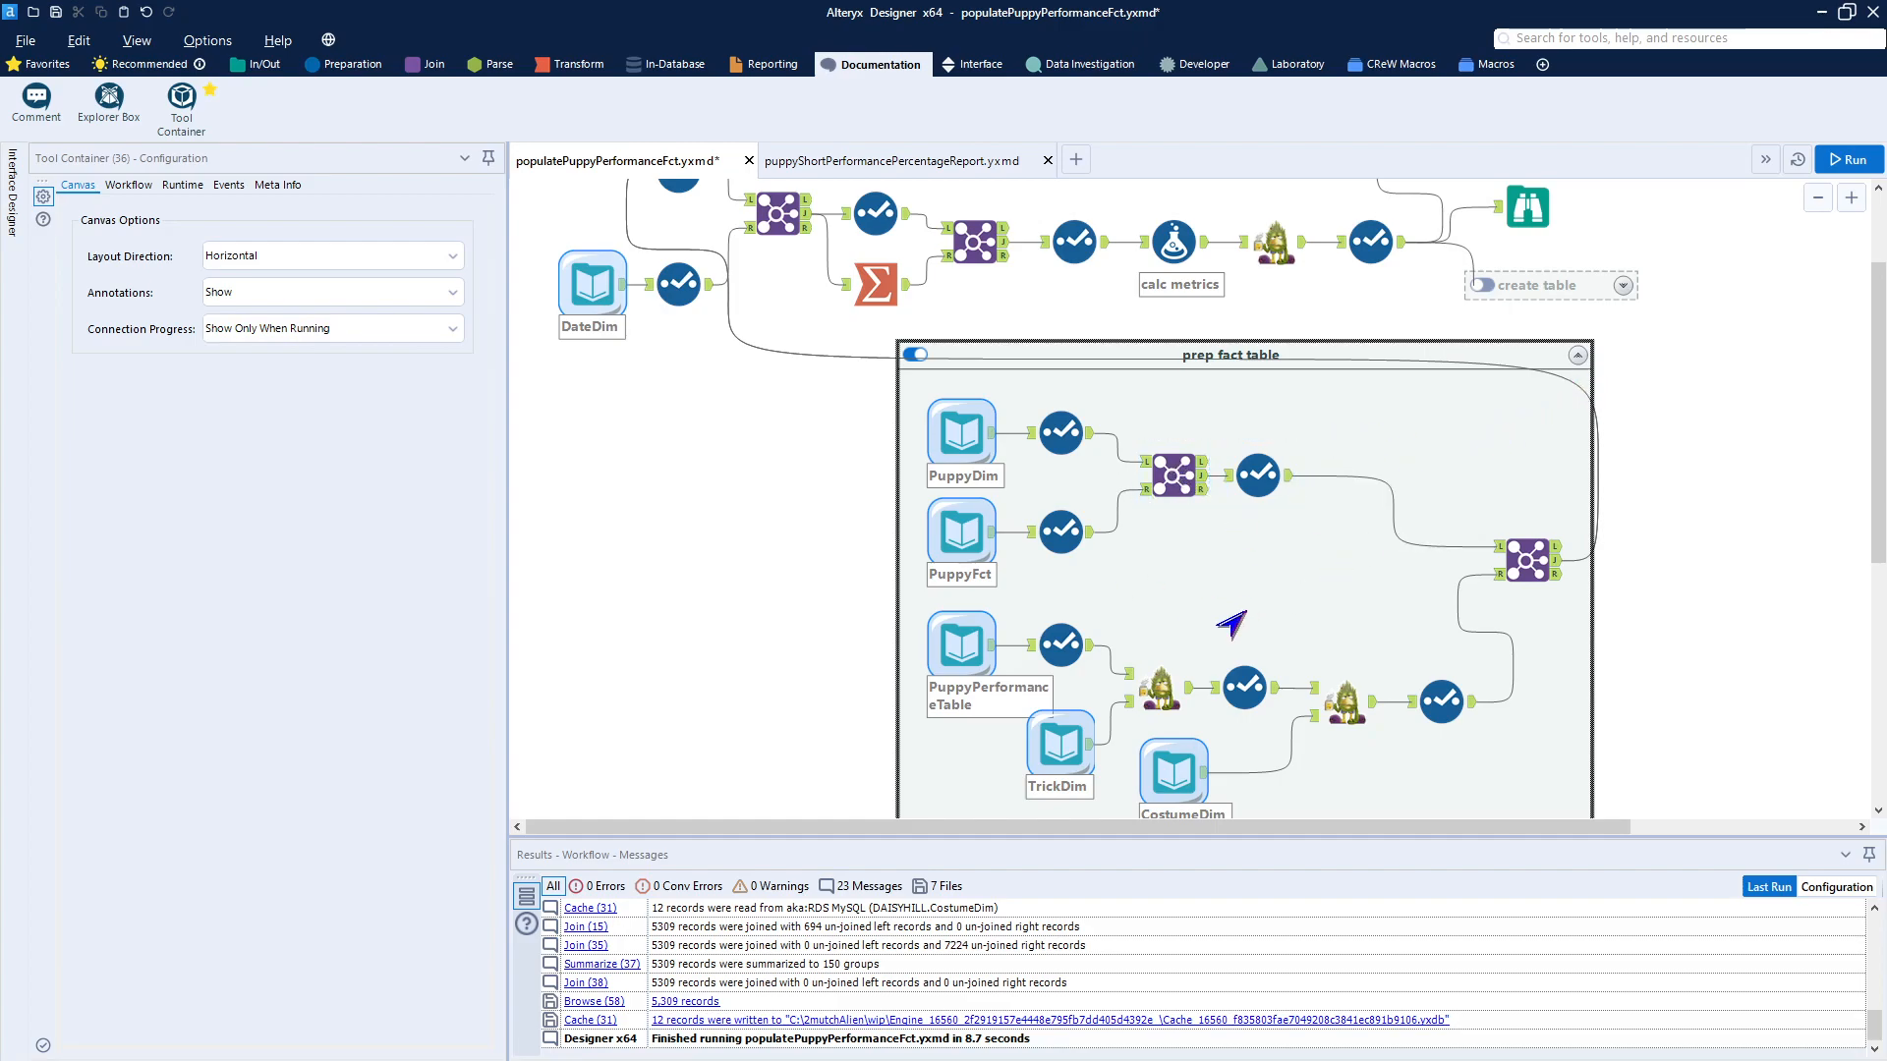
- Collapse the prep fact table container and move it back above the first Select tool
left_click(1577, 357)
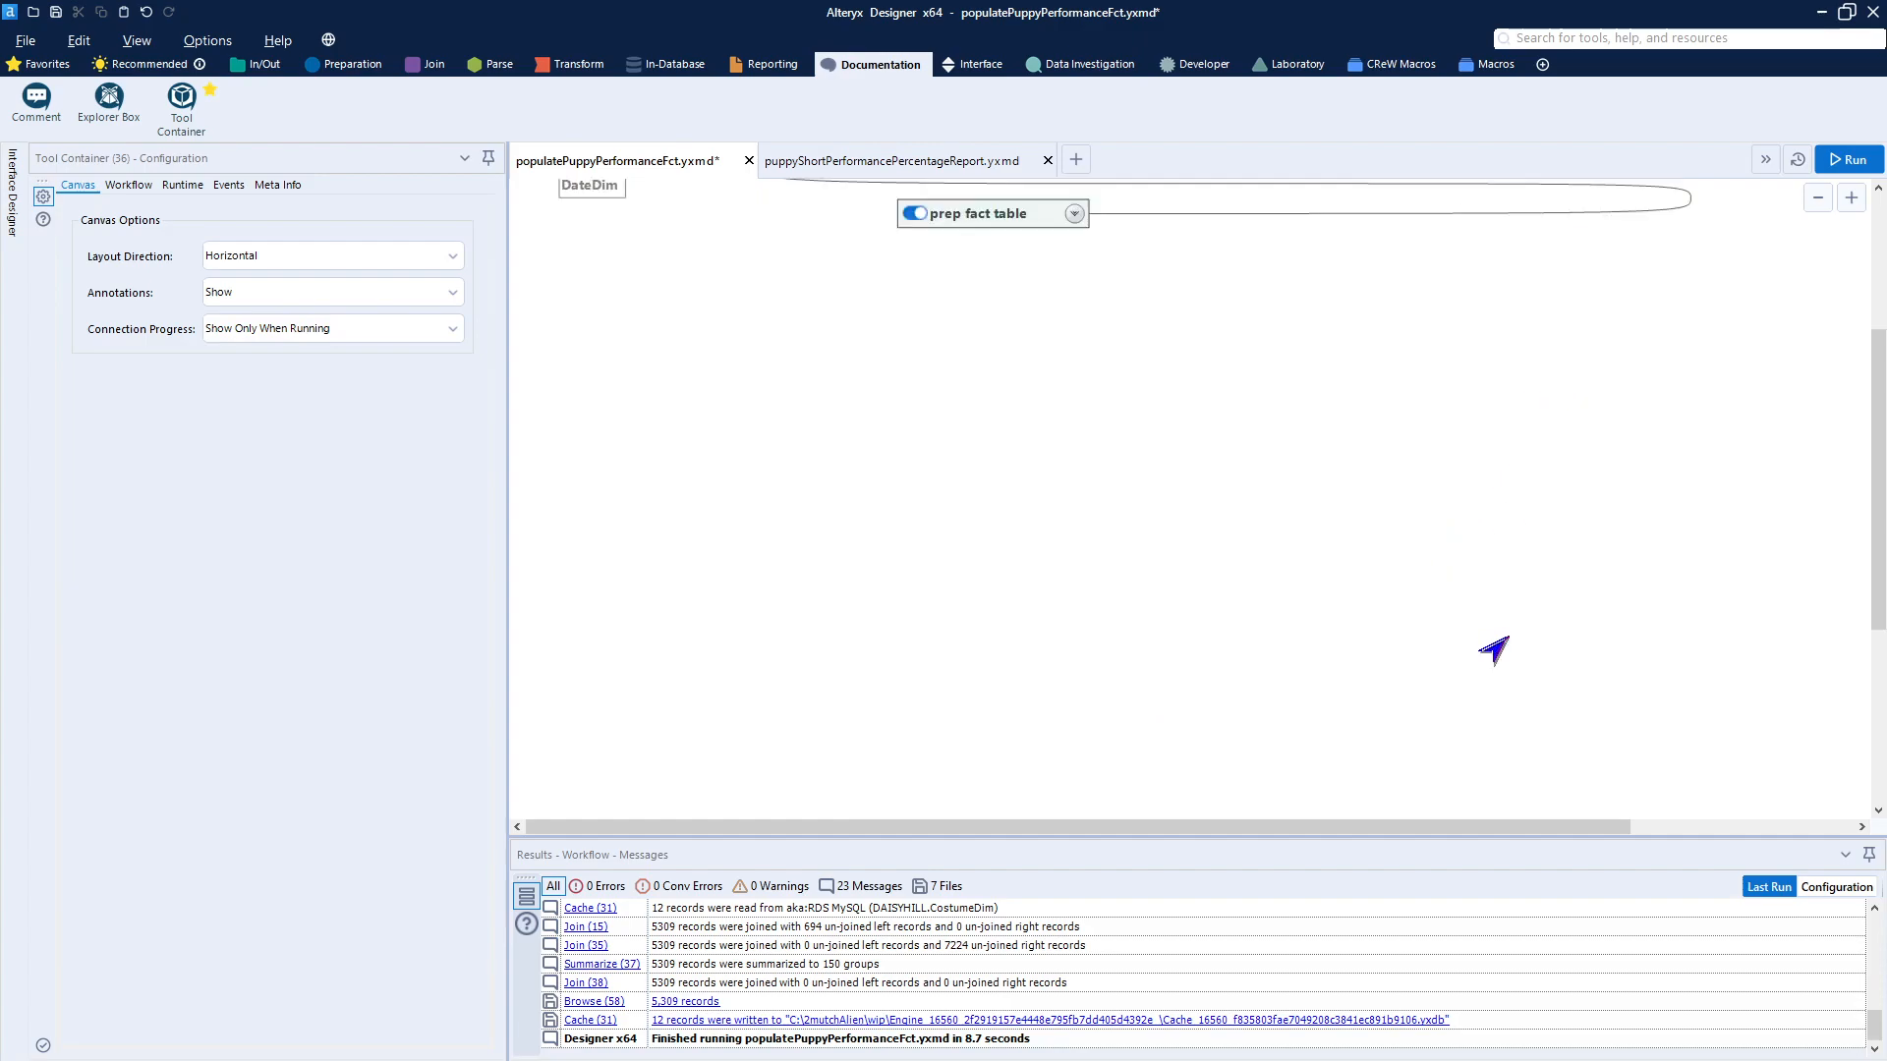
left_click_drag(978, 498, 625, 236)
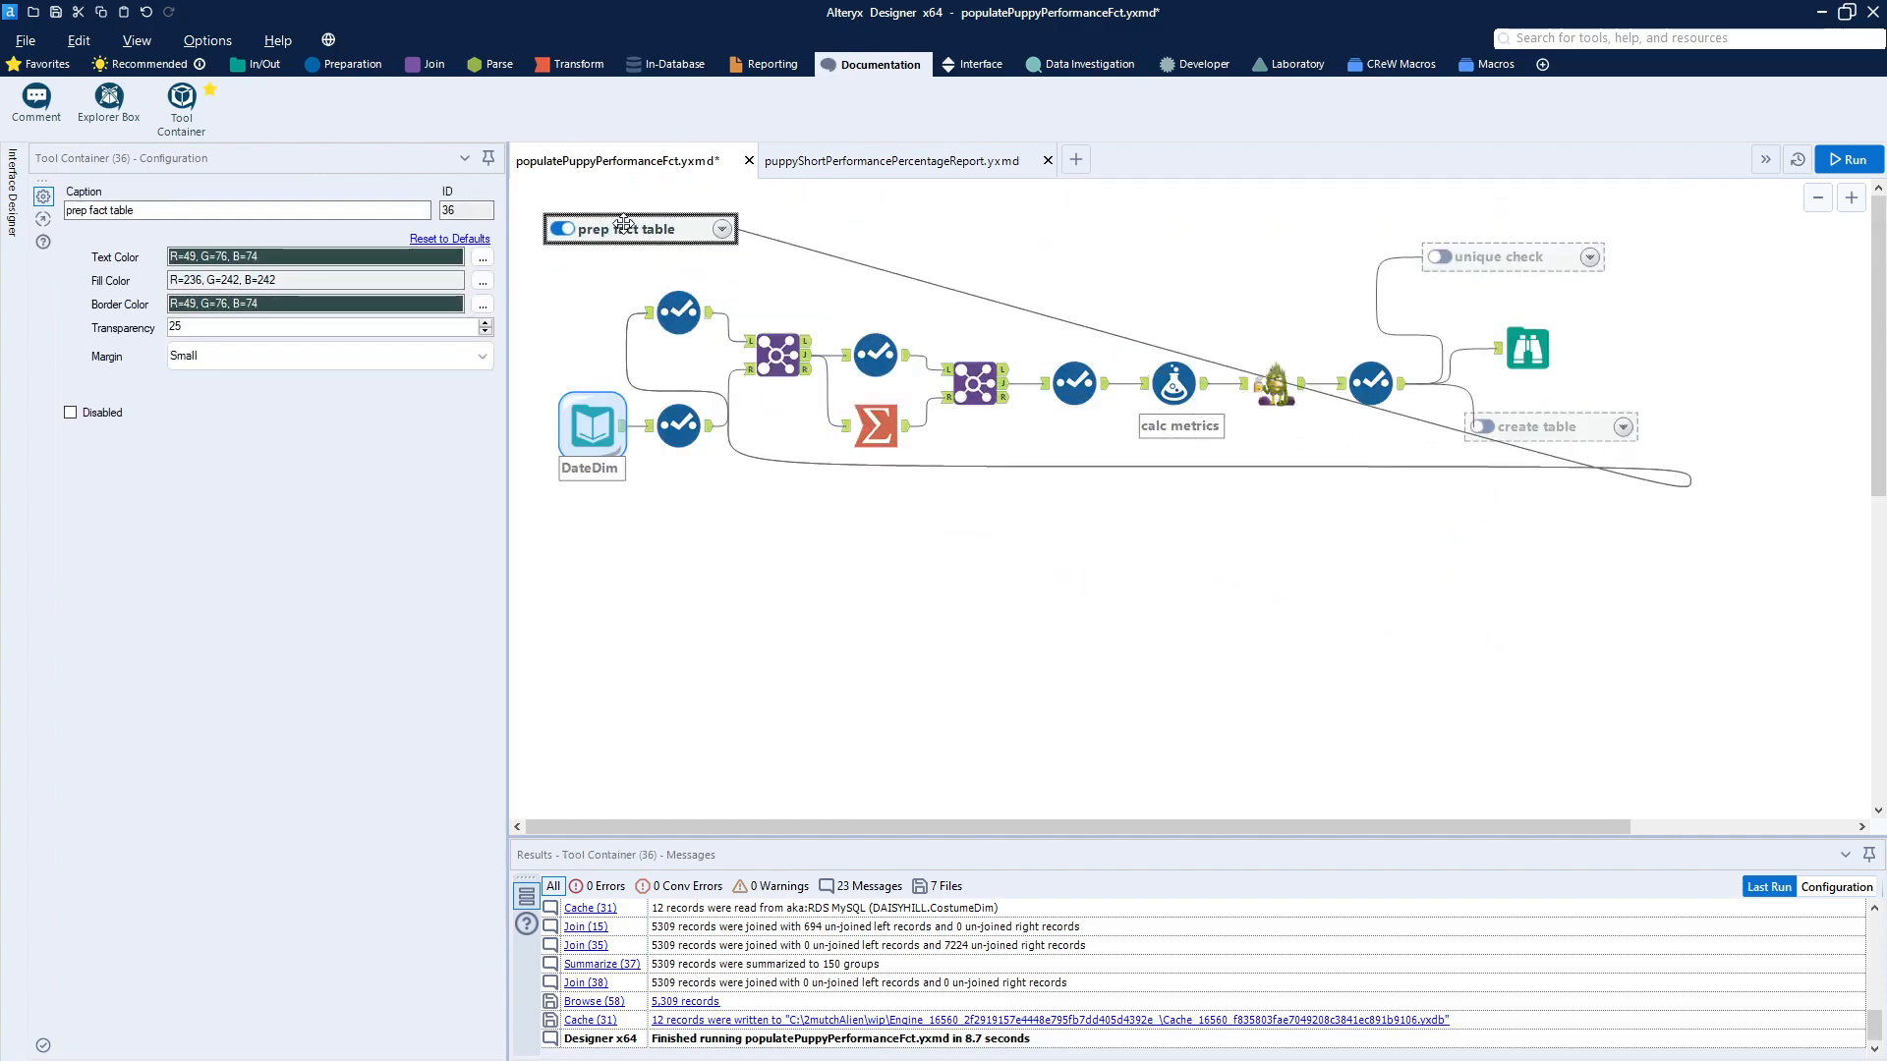
left_click(658, 583)
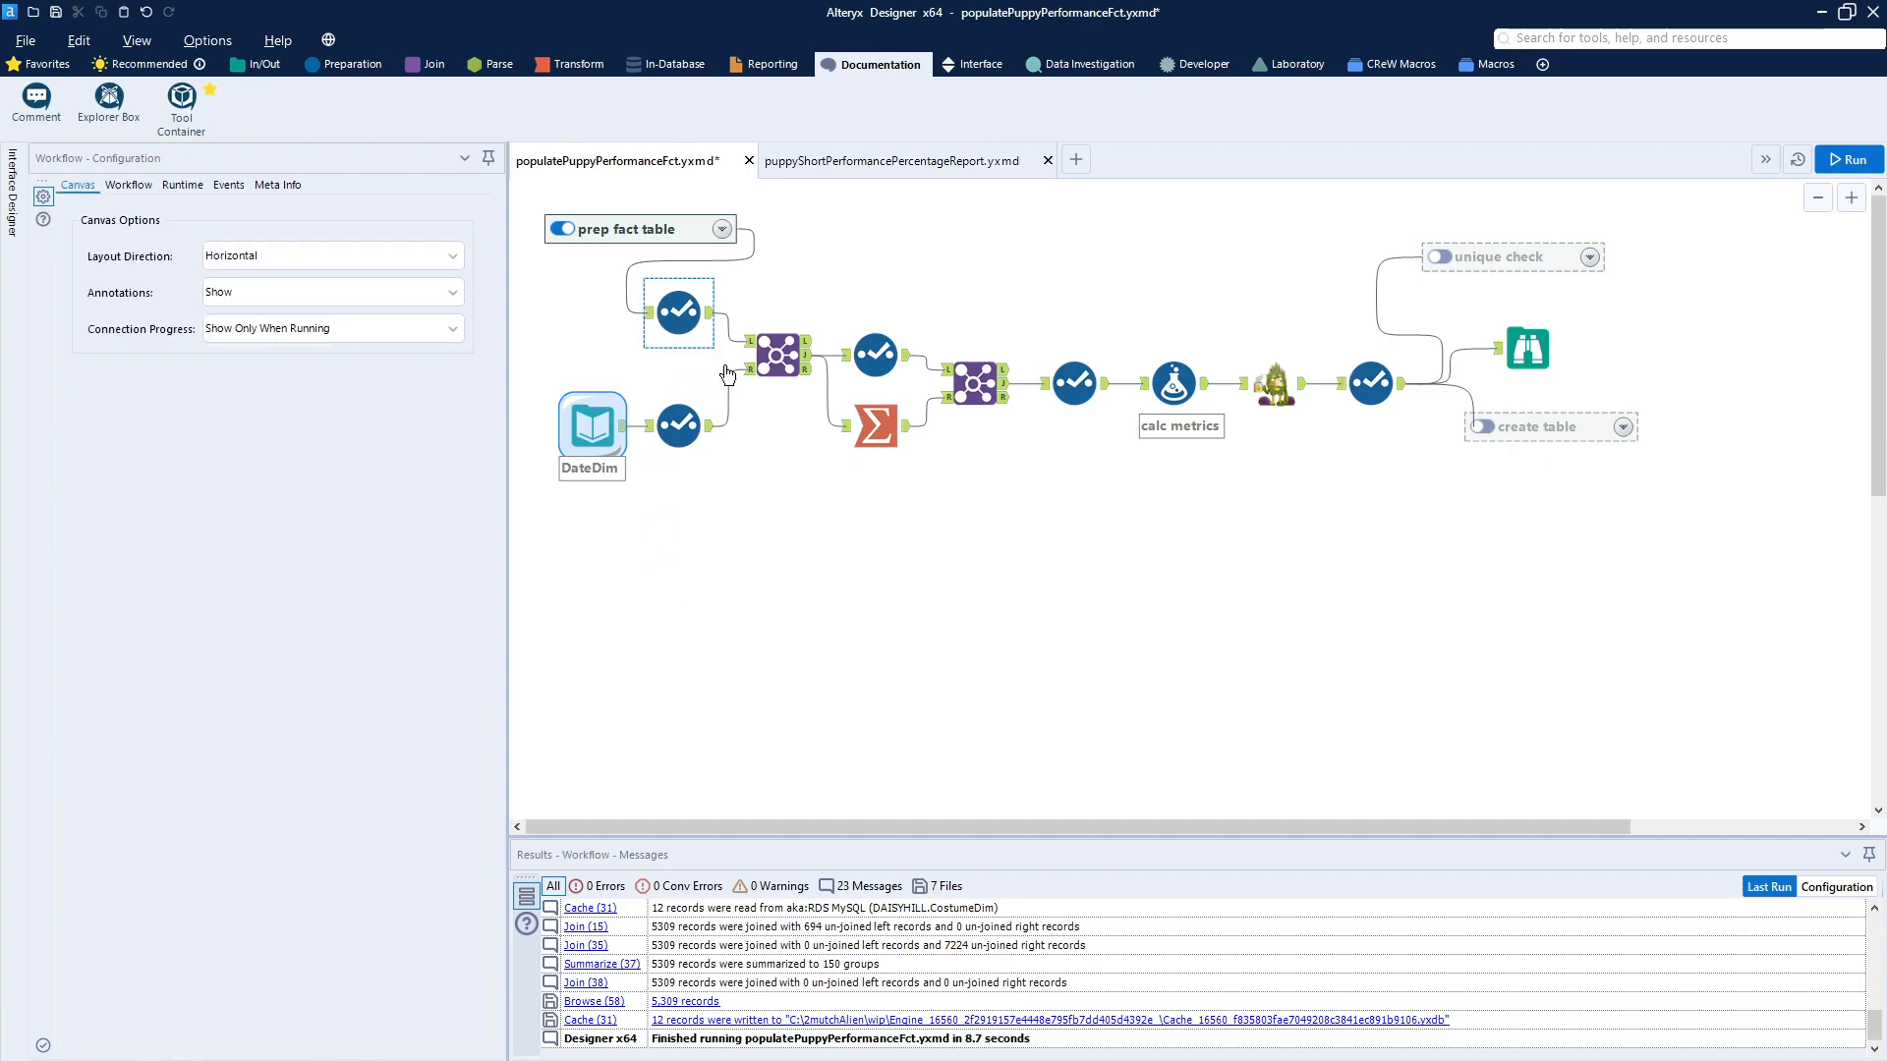
- Examine the prepared fact fields, the date join, and the Select and Summarize branches with their output records
left_click(680, 317)
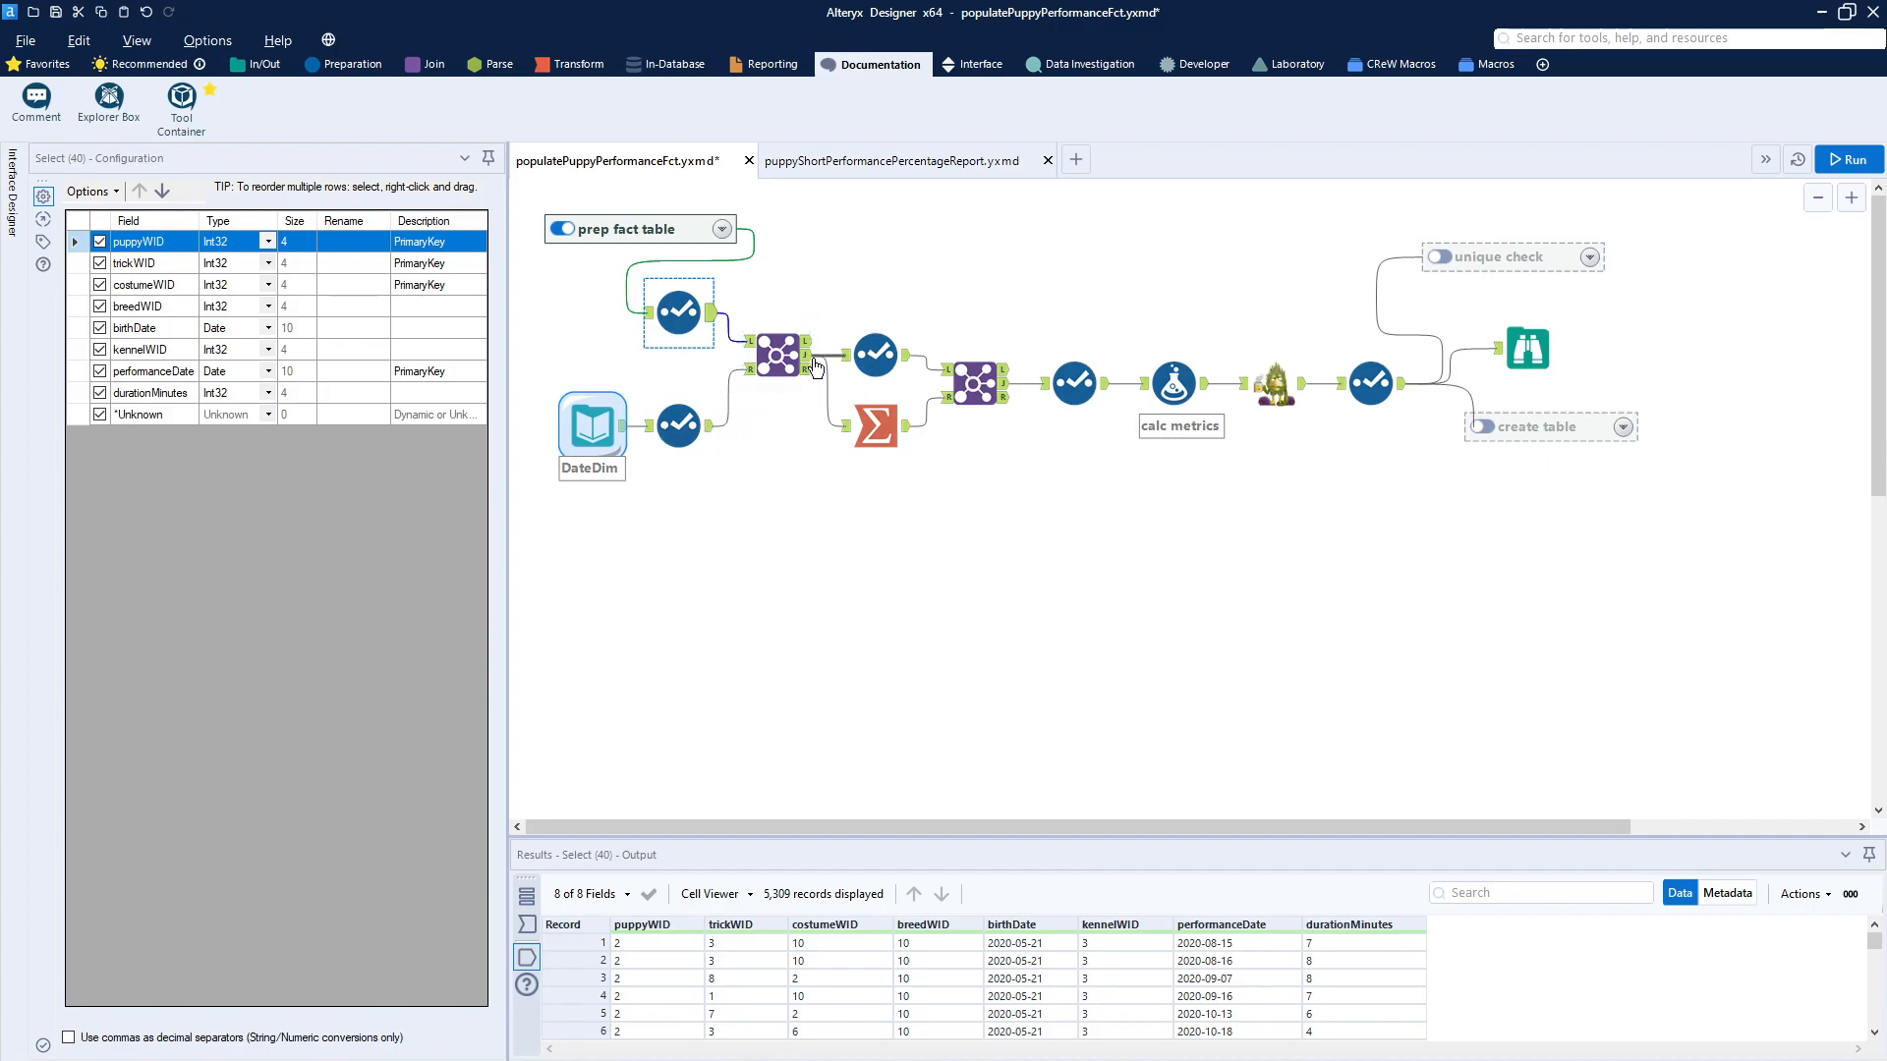
left_click(881, 359)
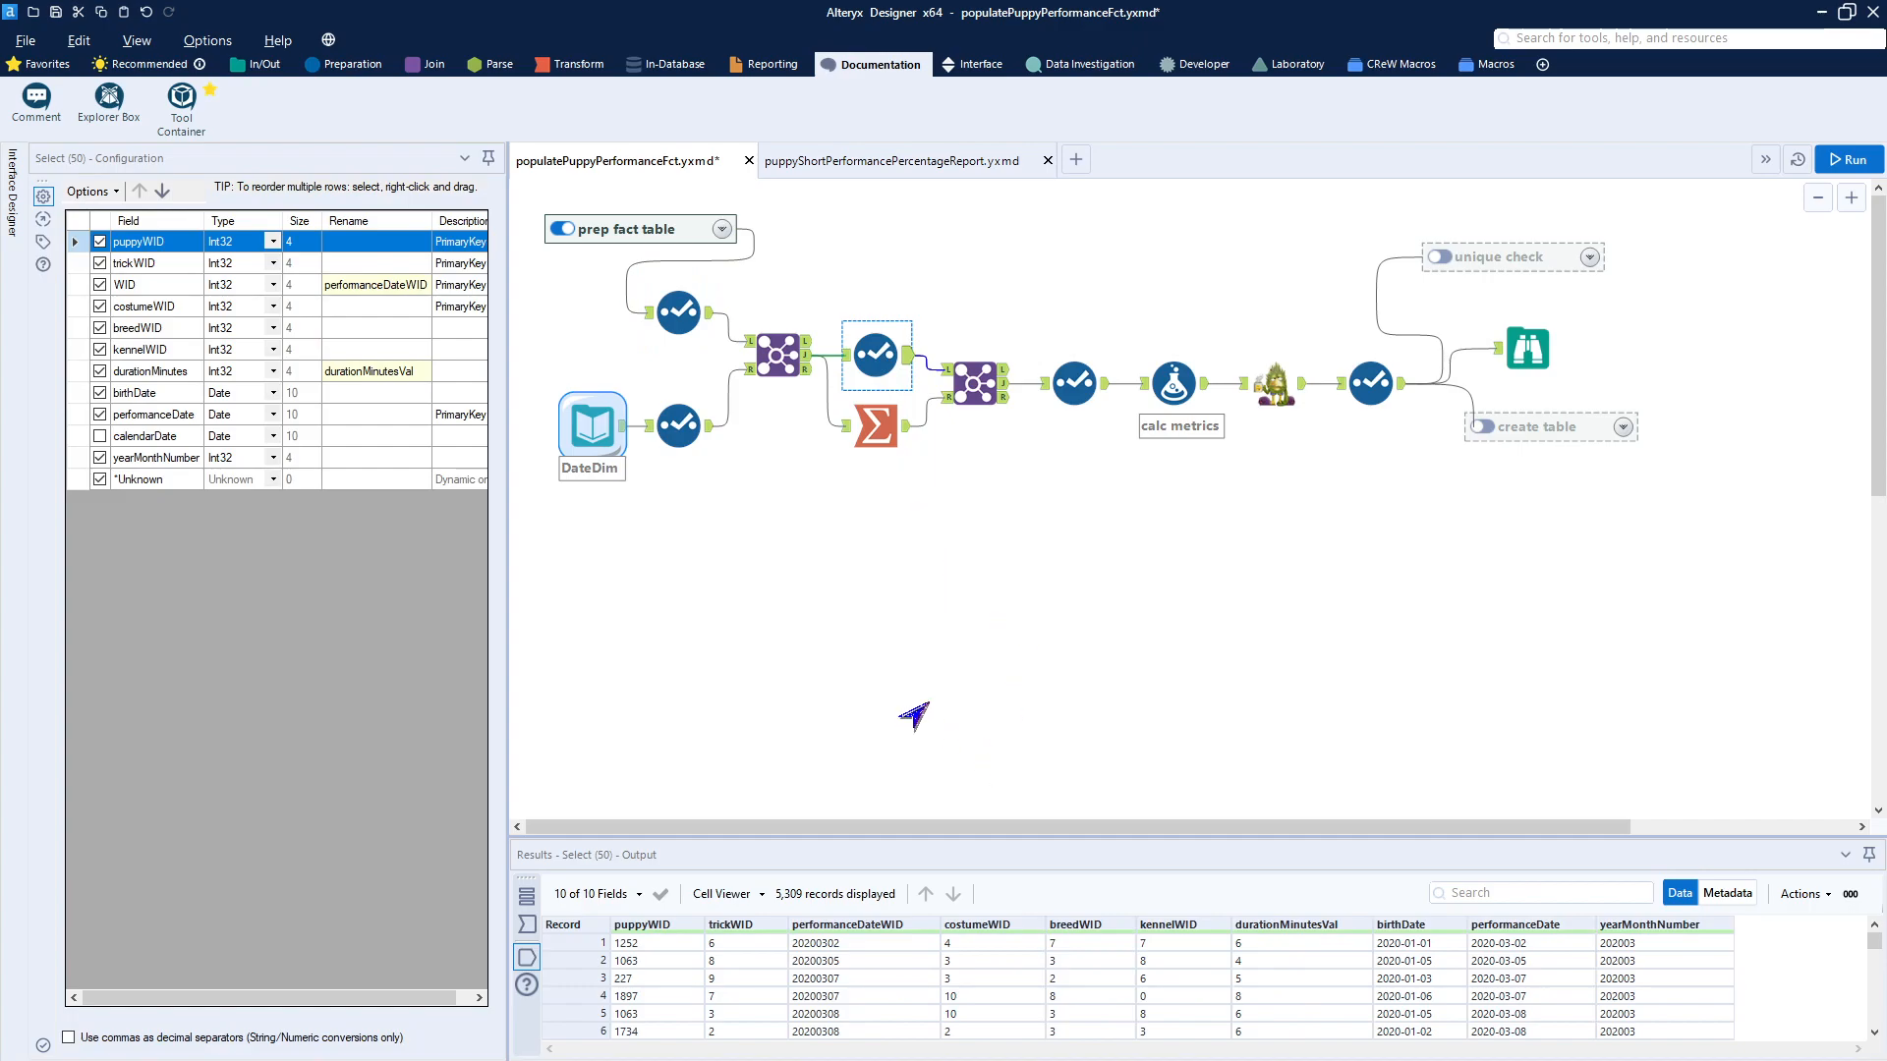
left_click(810, 364)
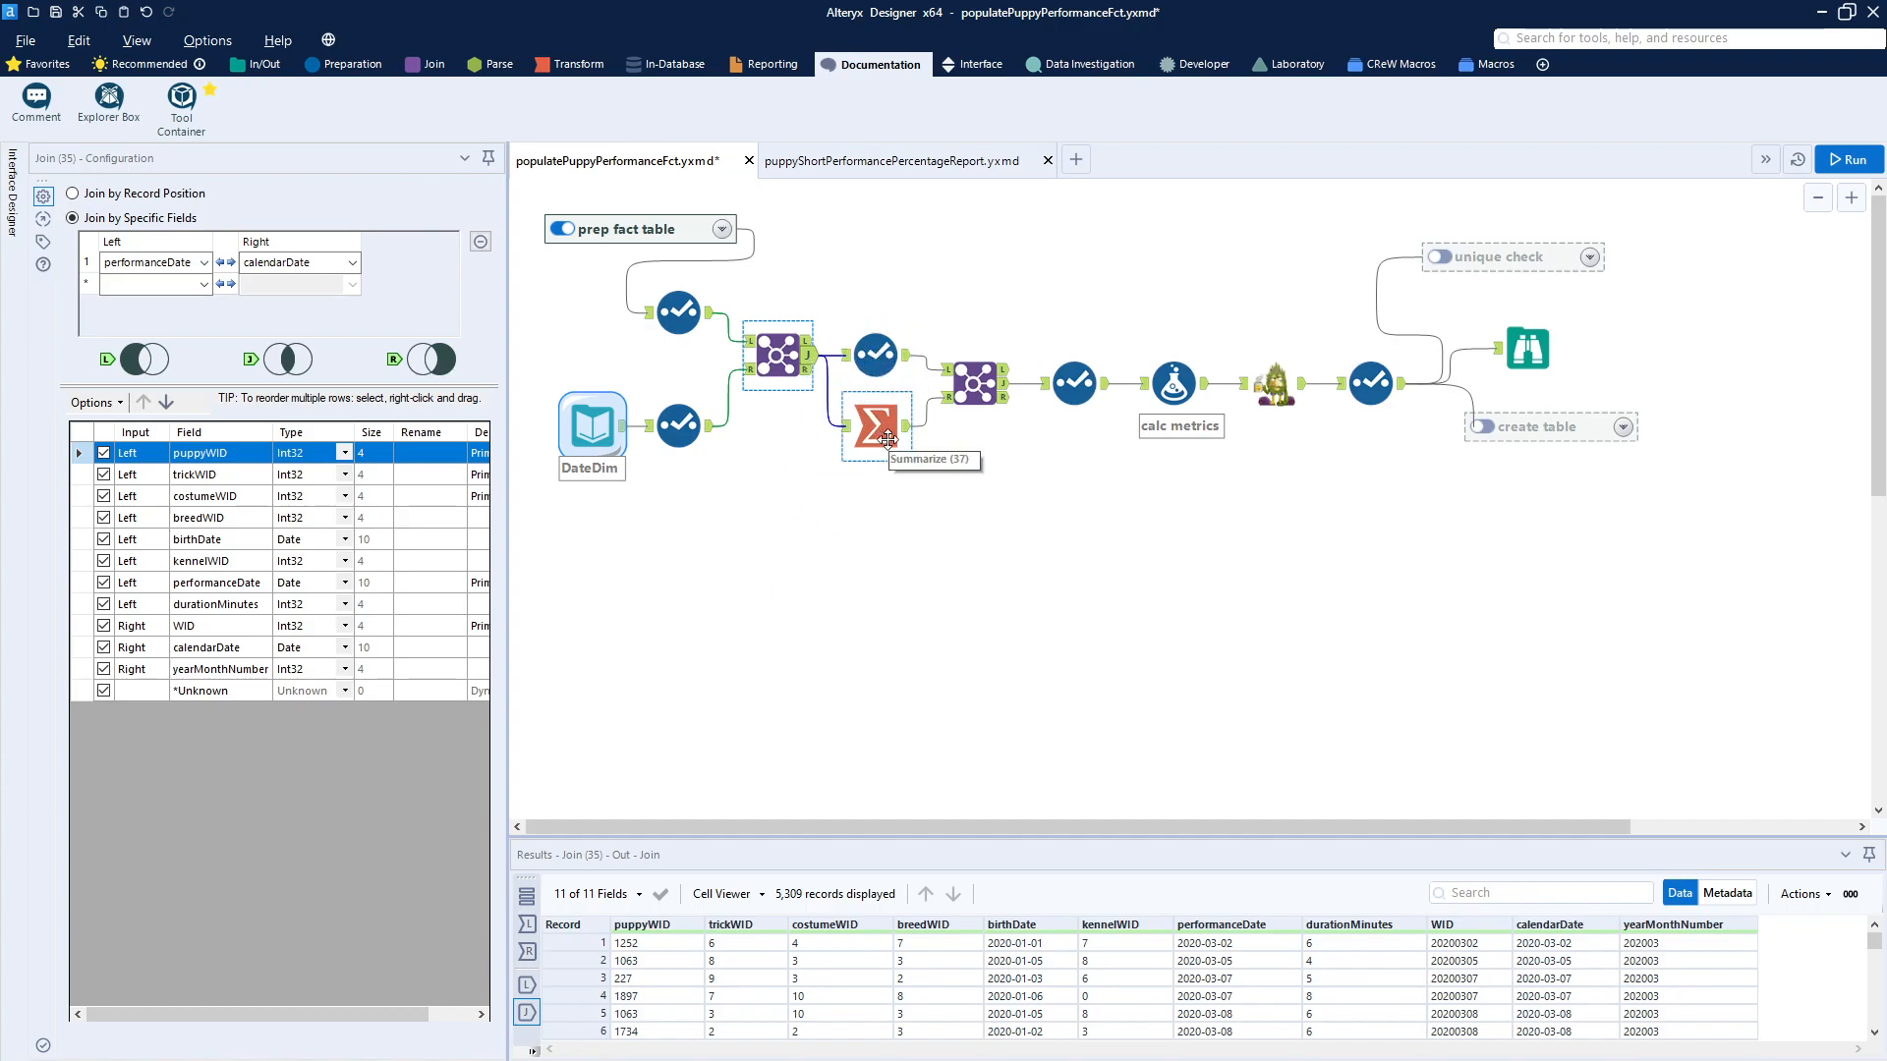
left_click(884, 354)
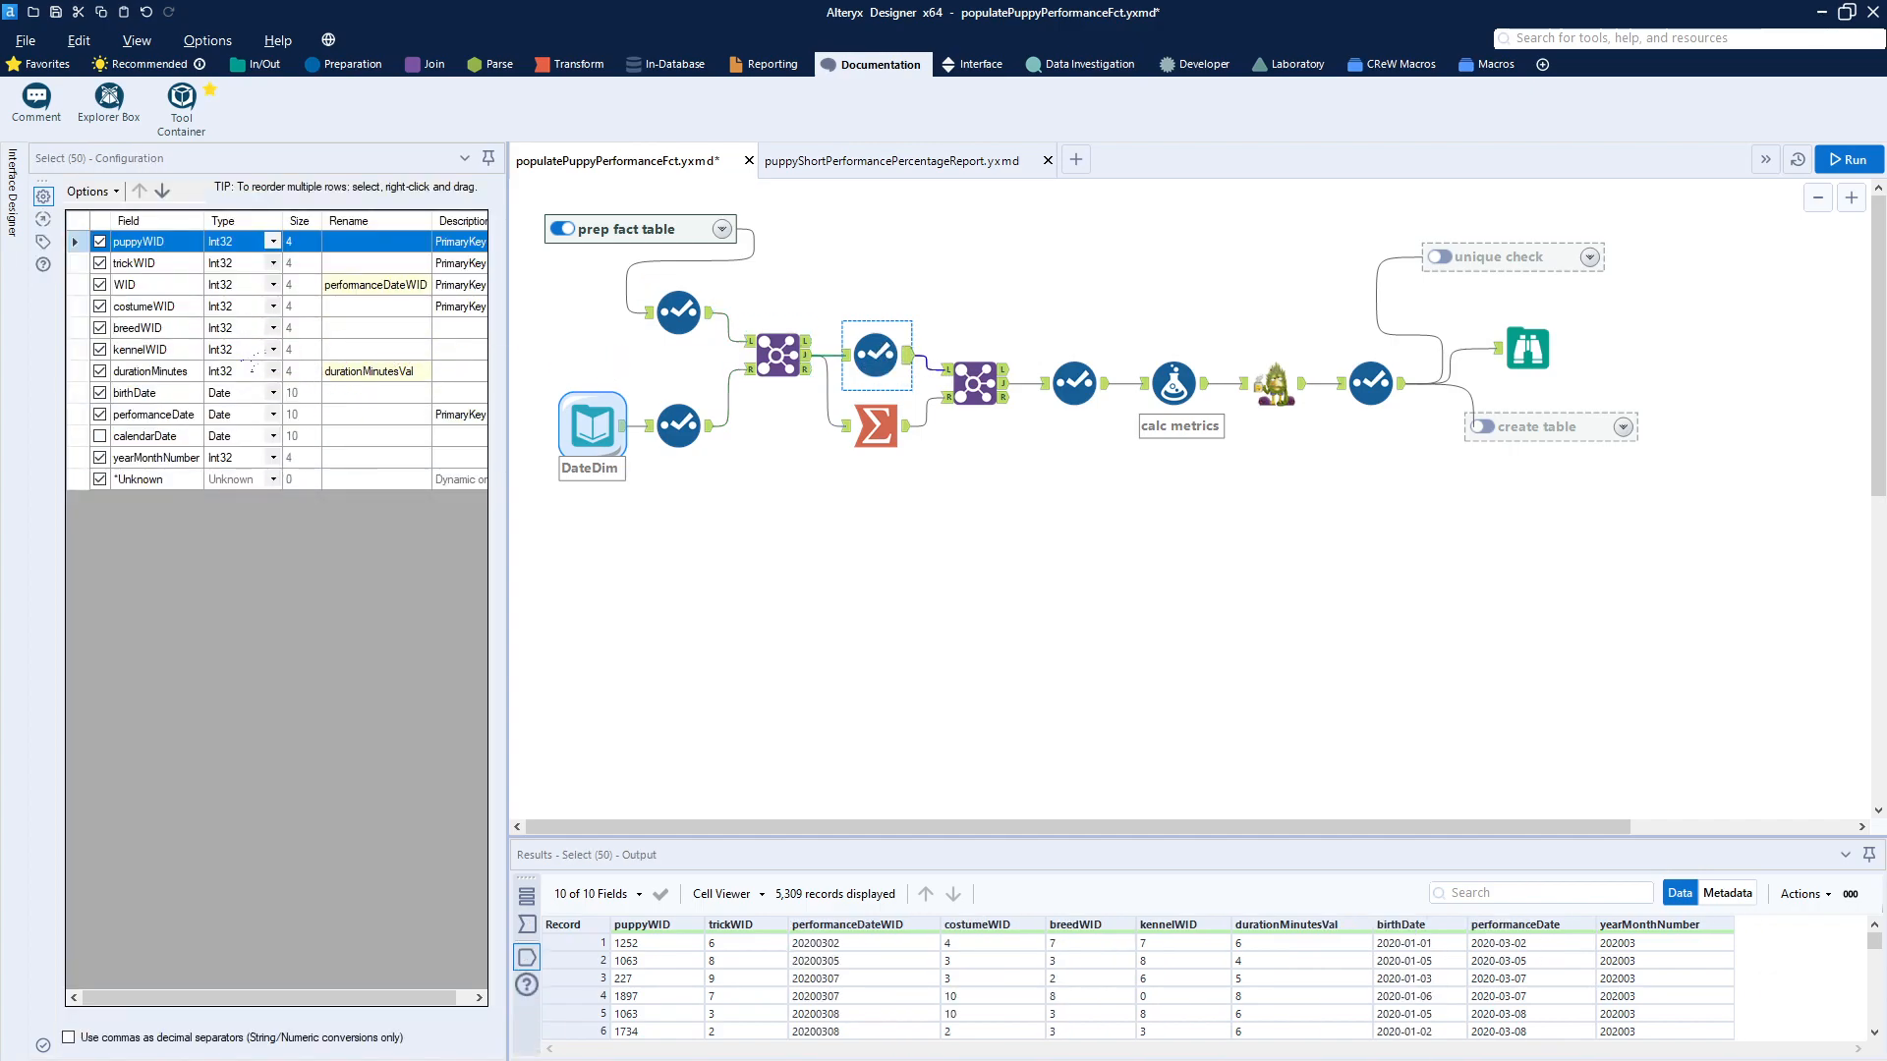
left_click(882, 430)
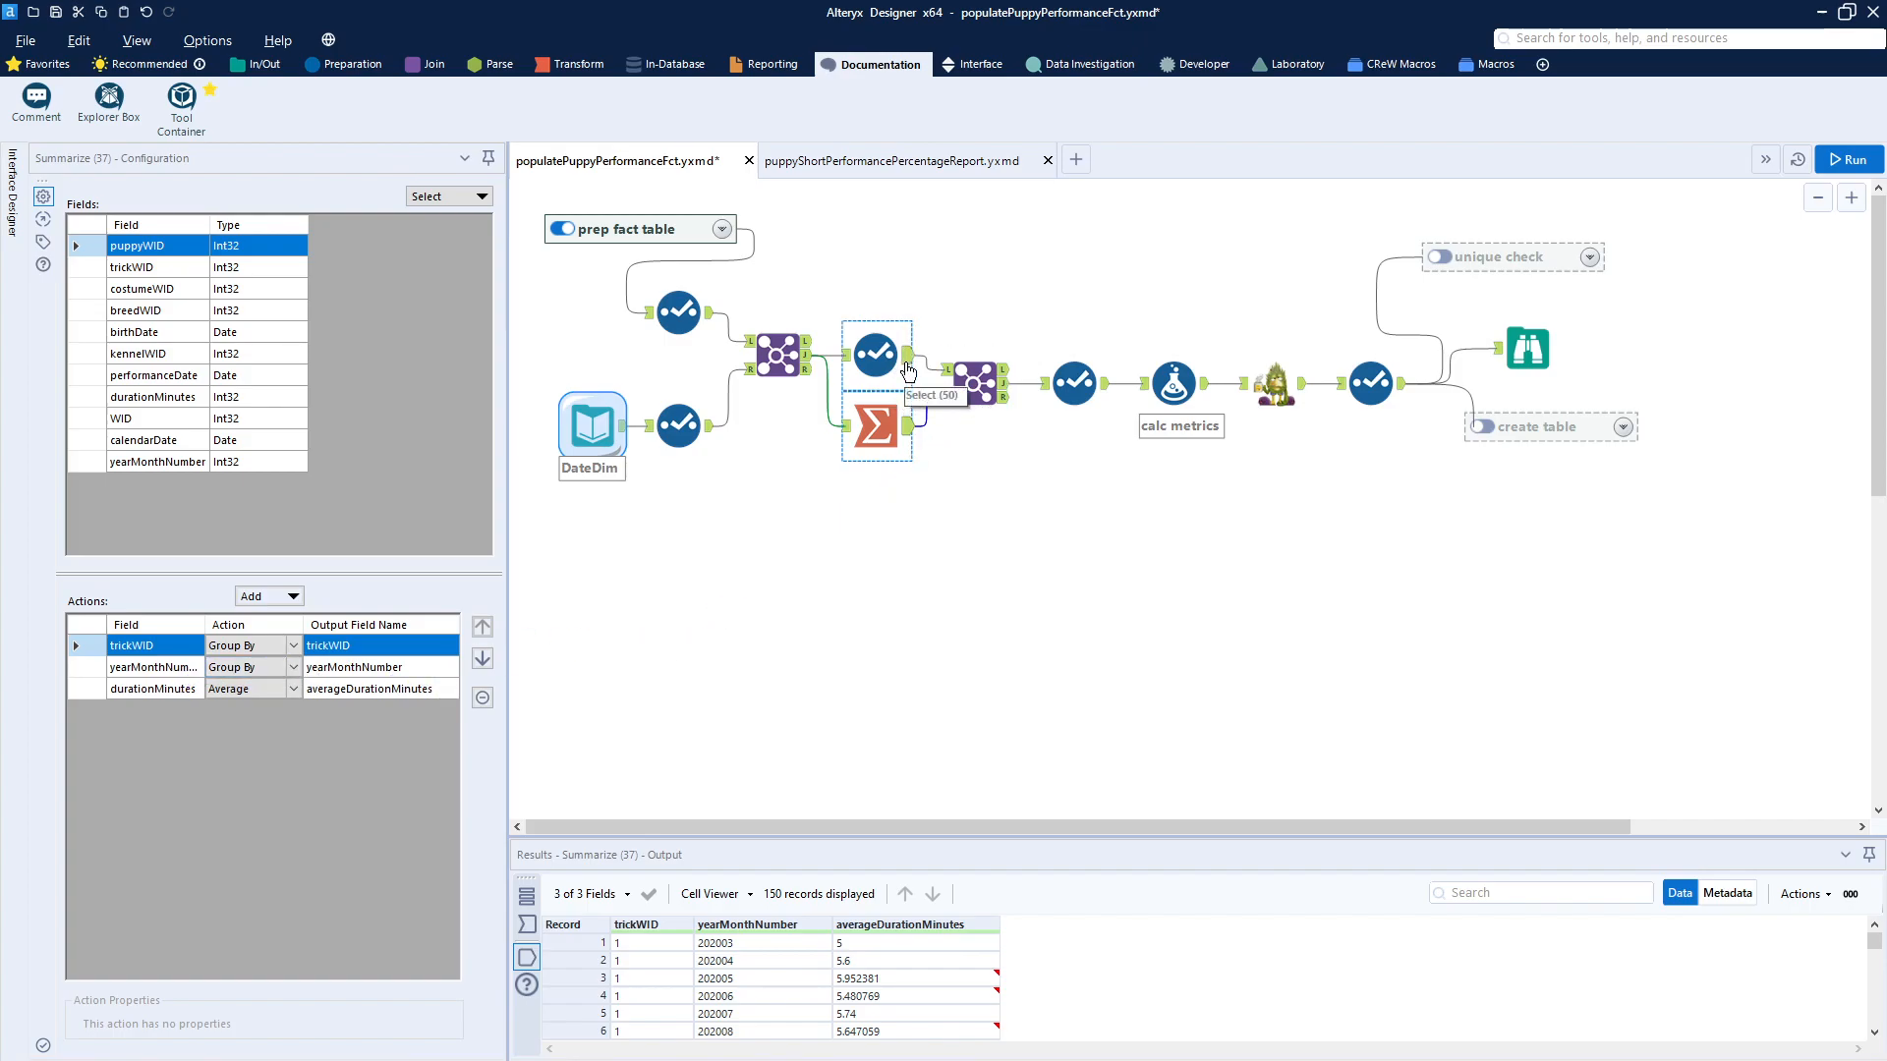
left_click(874, 355)
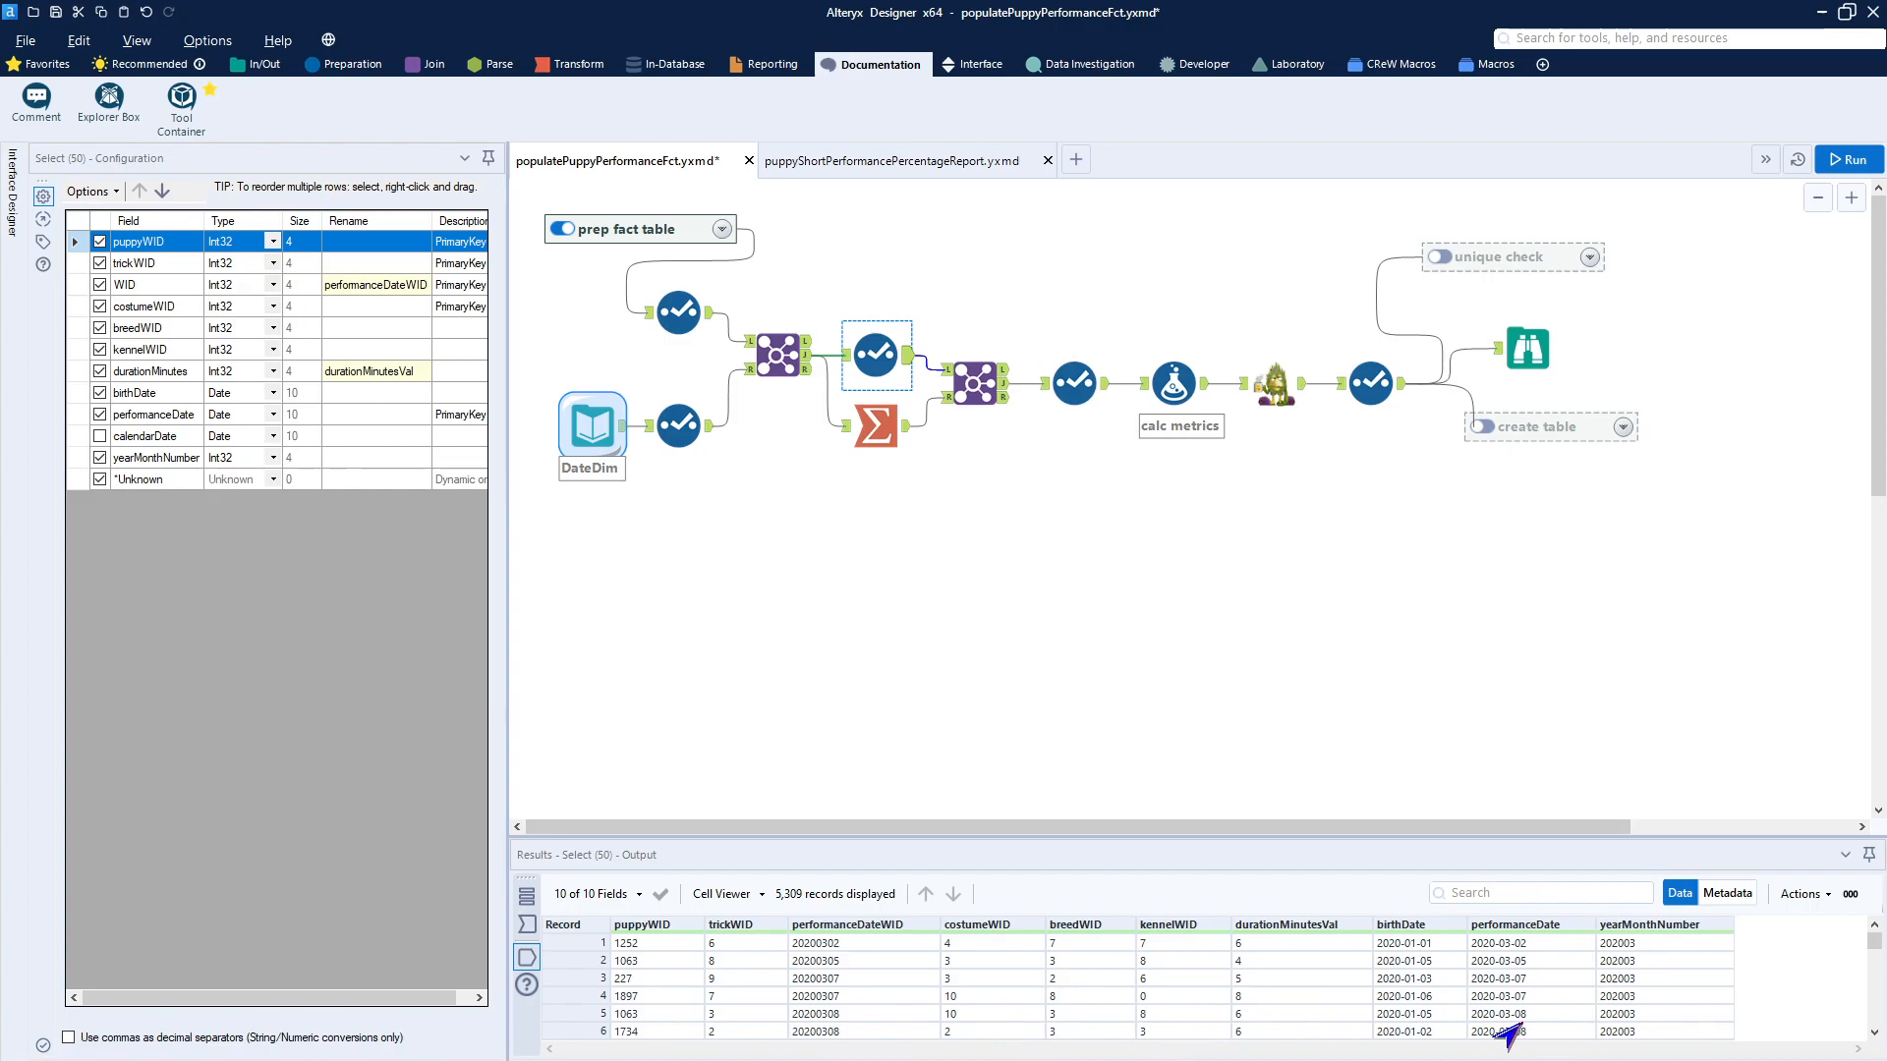
left_click(898, 432)
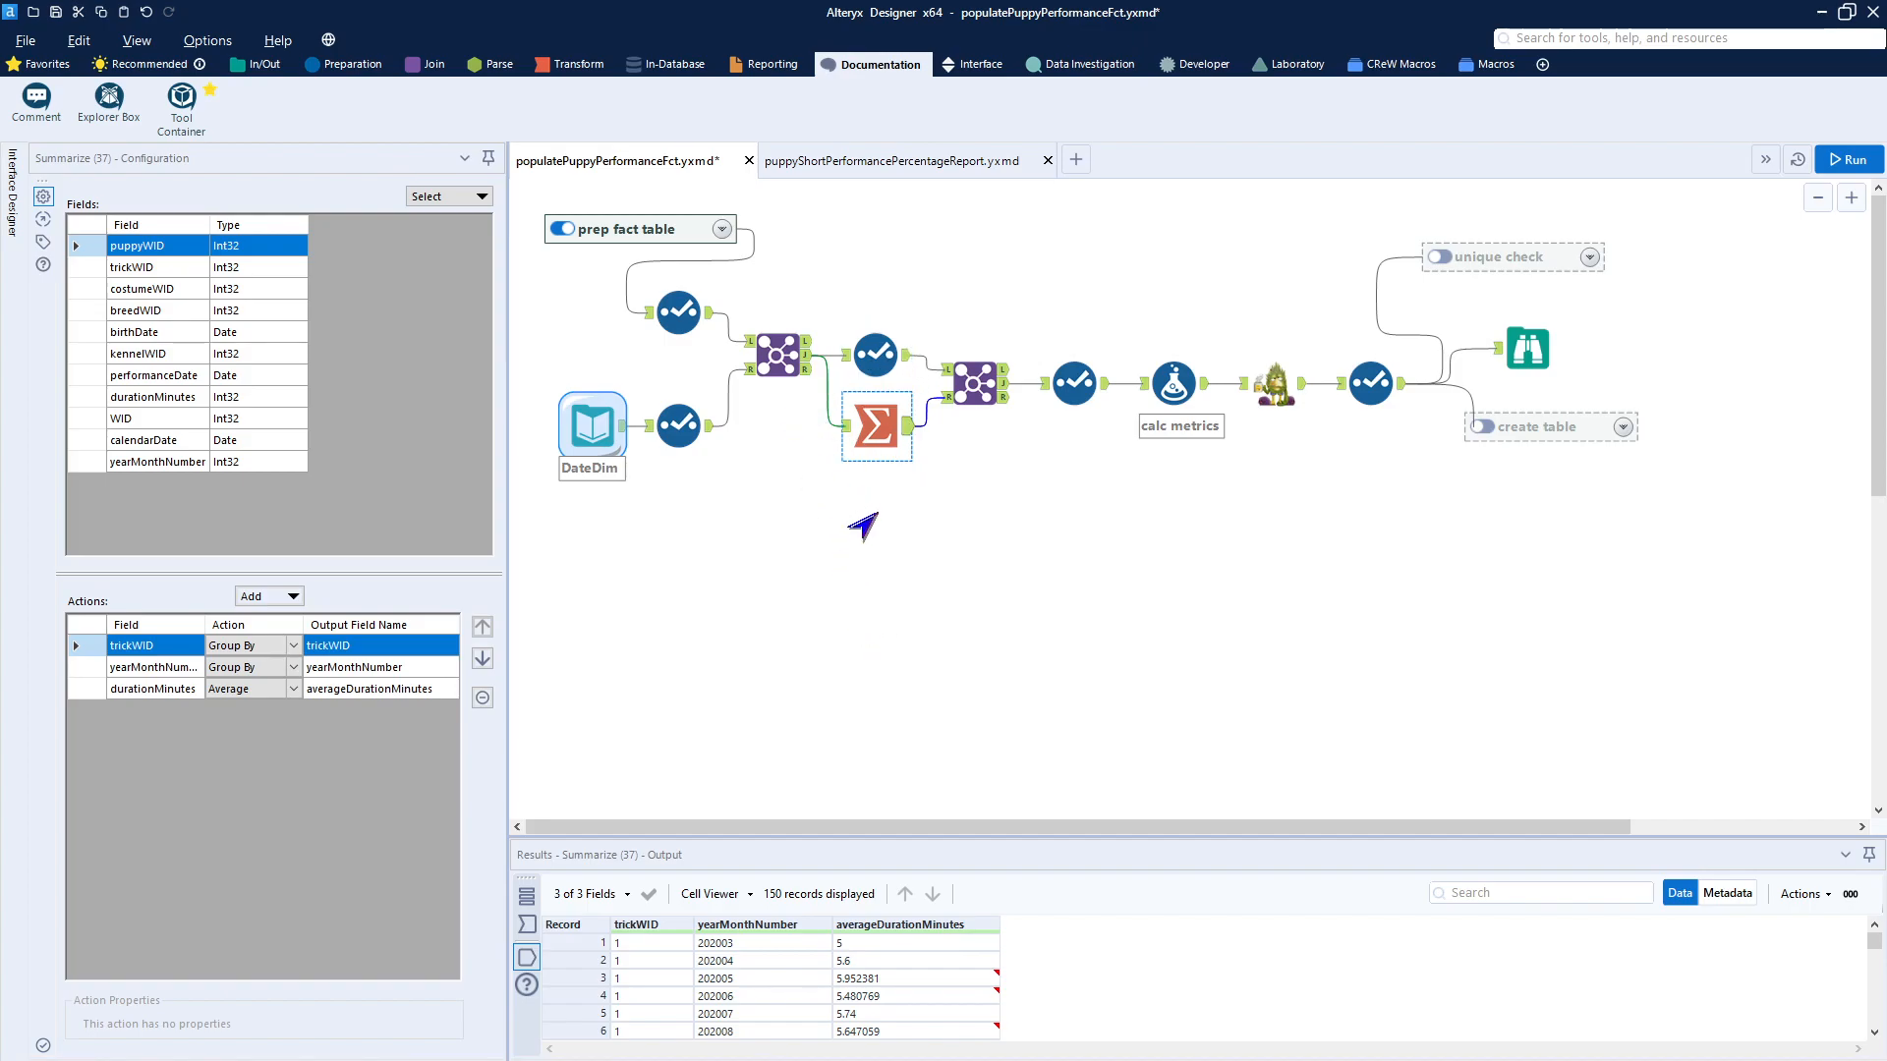
- Inspect the second Join's configuration and its left, right and joined outputs, through to the averageDurationMinutes column
left_click(980, 372)
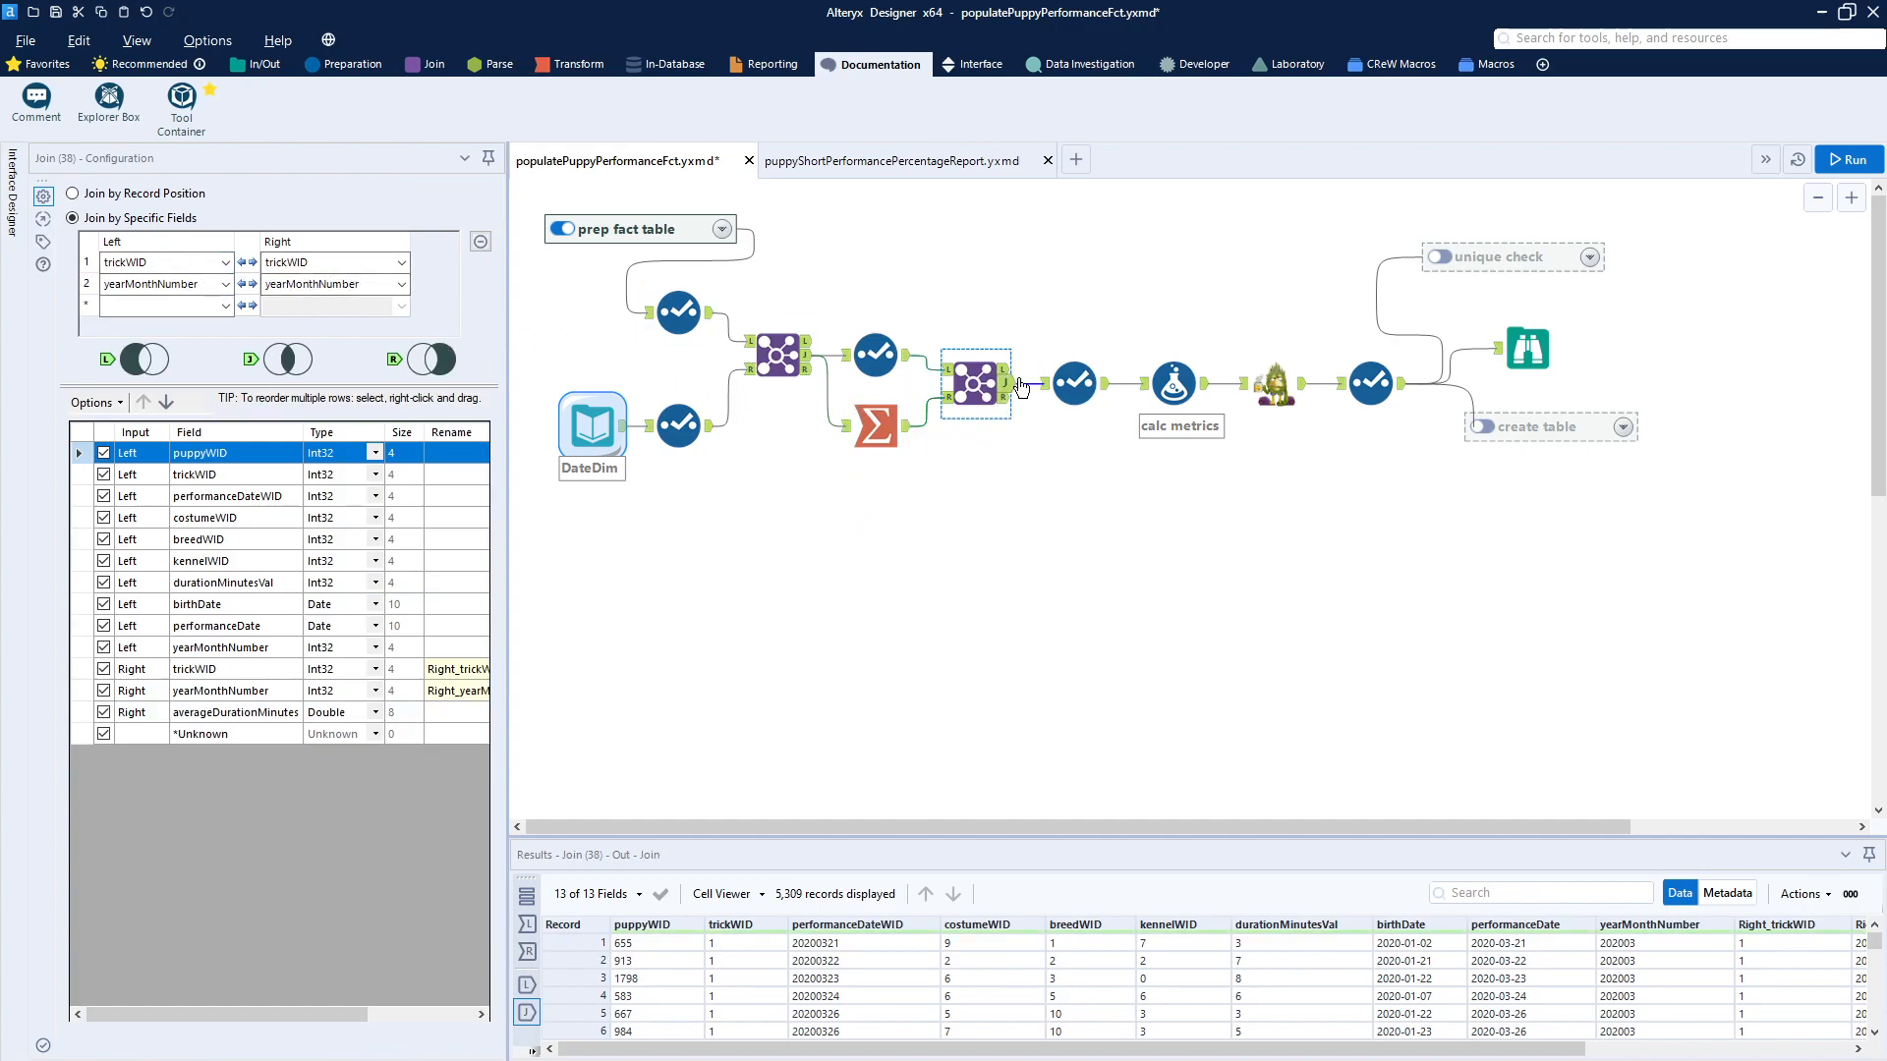
left_click(1009, 374)
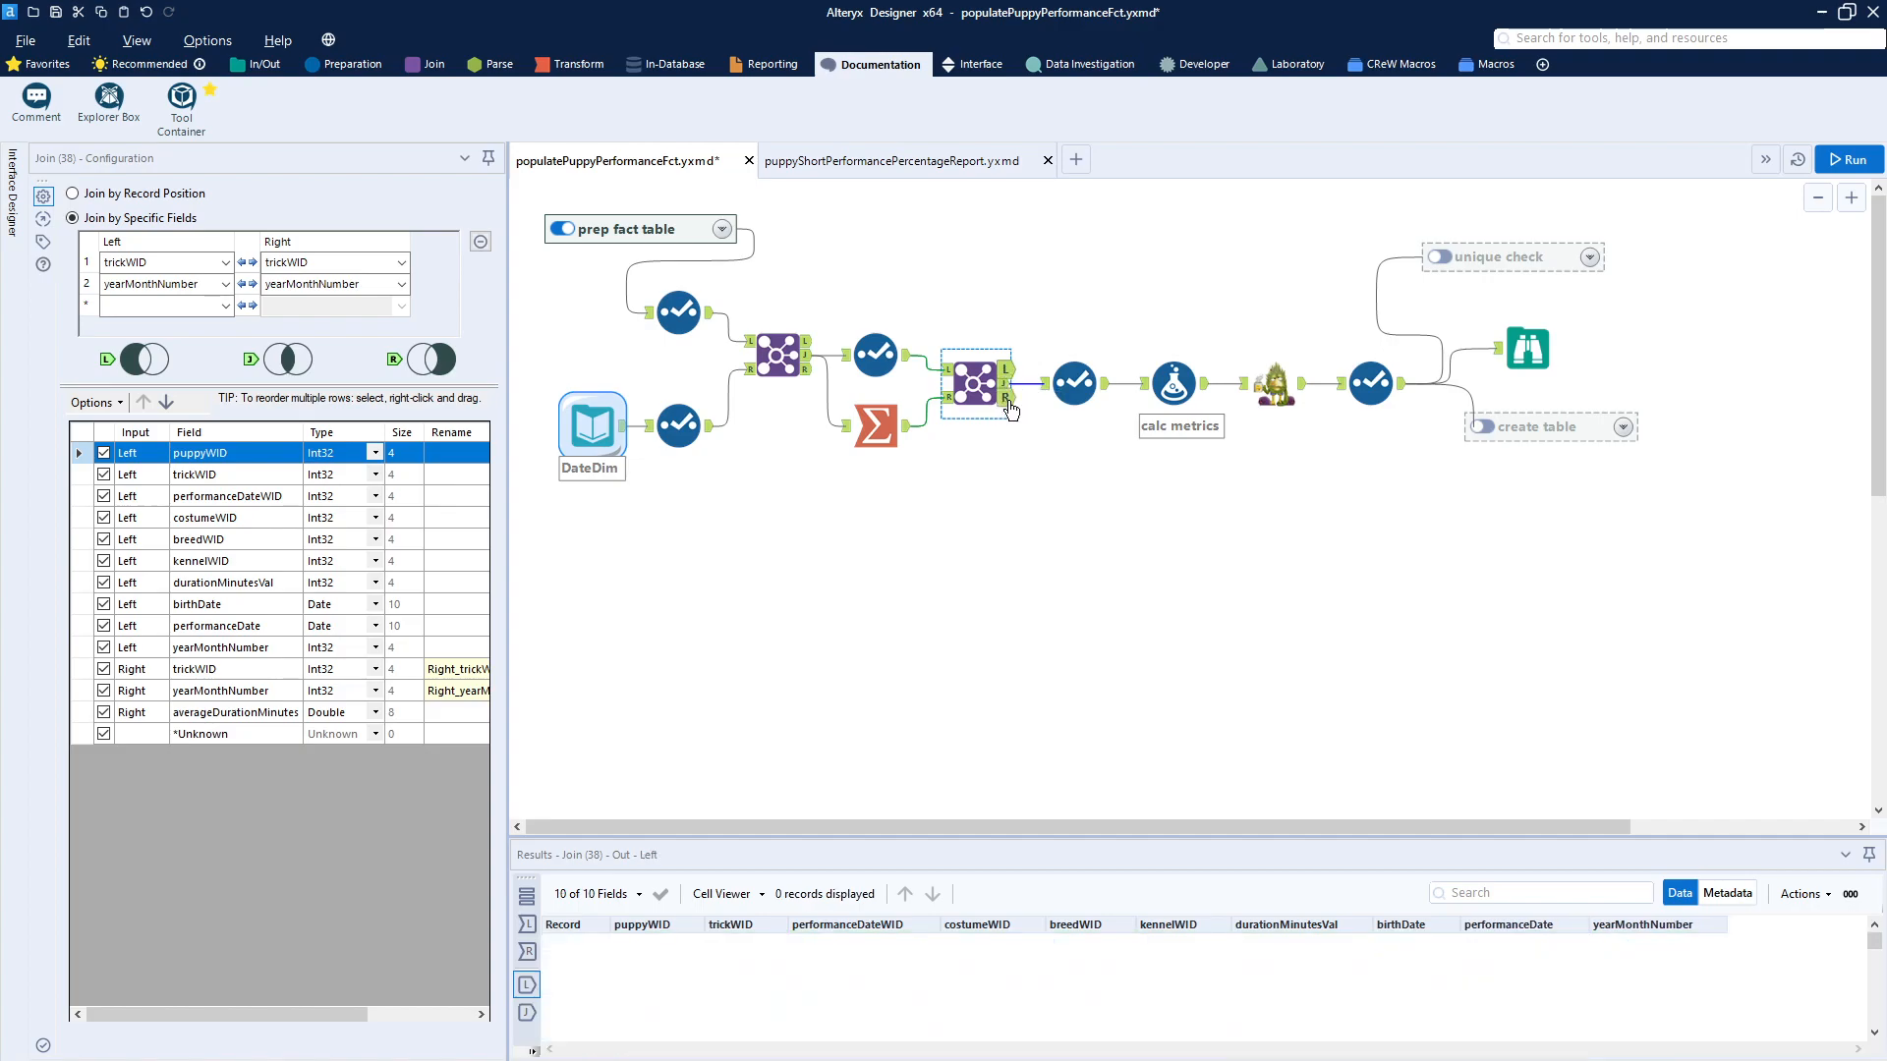
left_click(1006, 399)
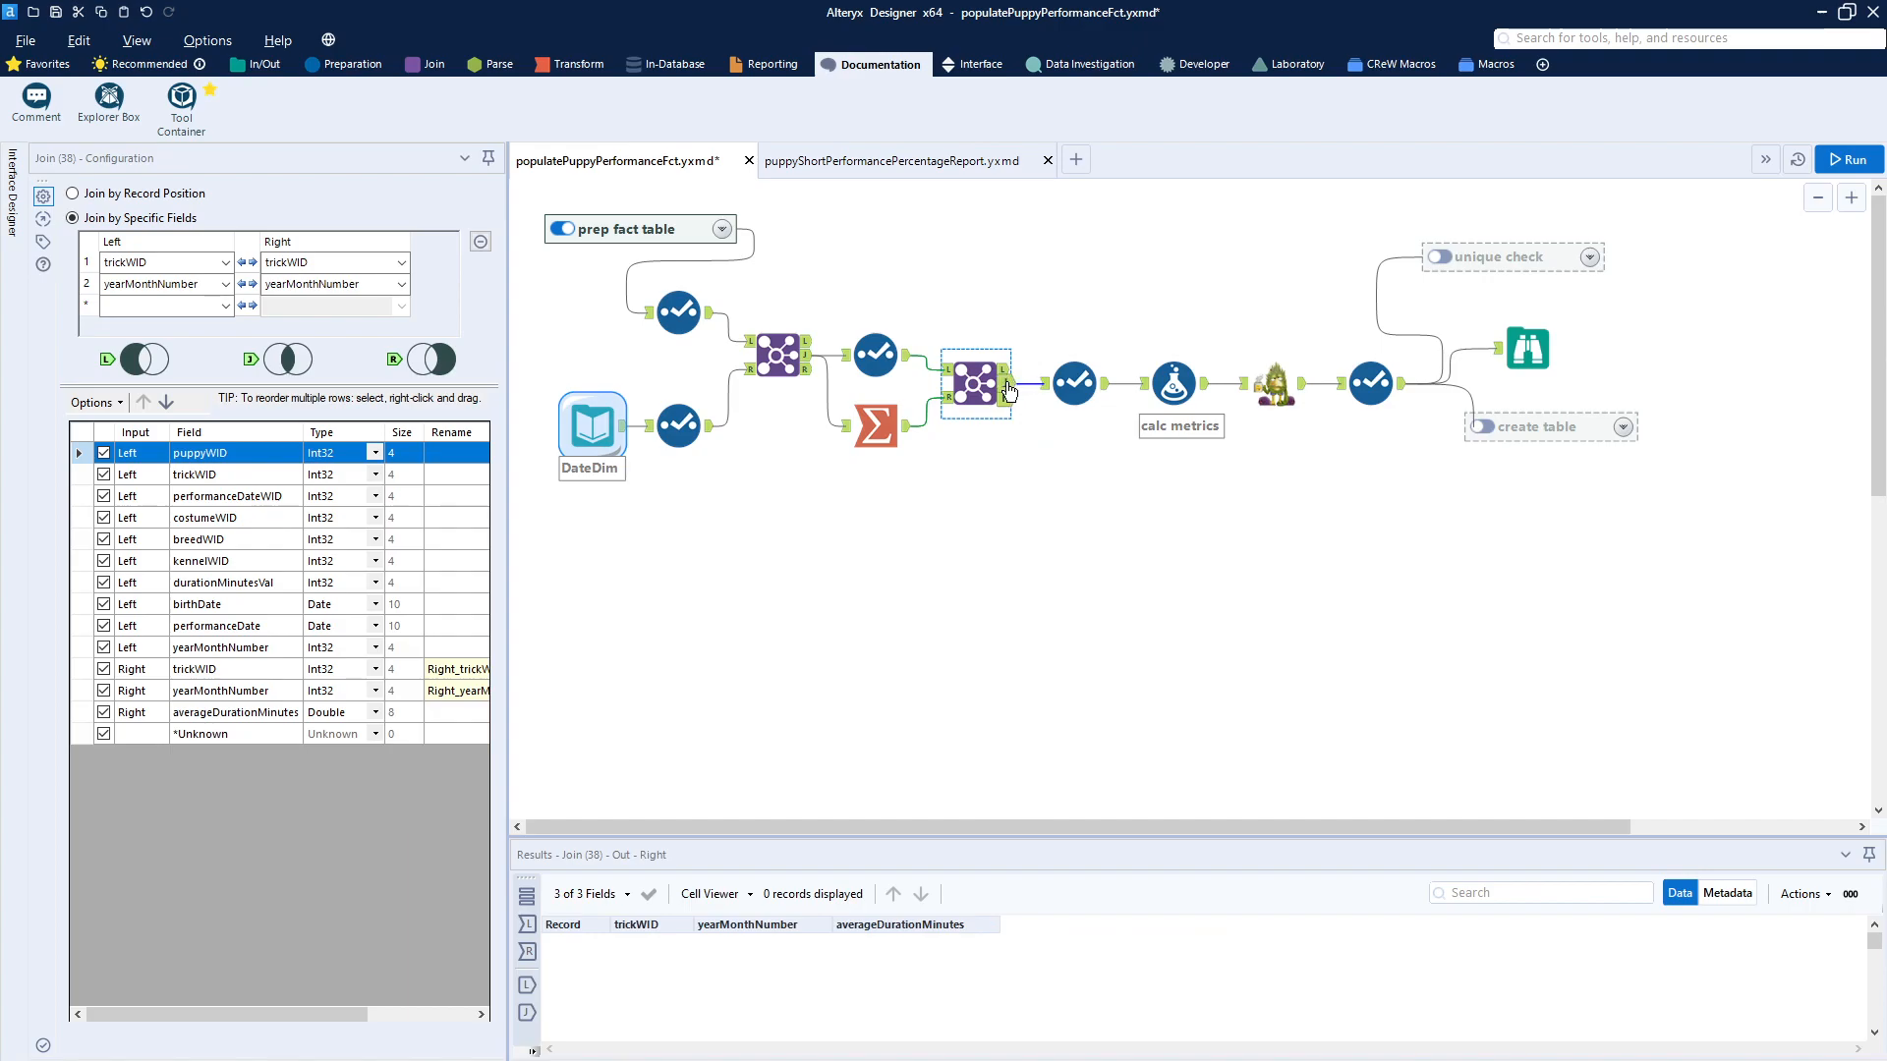
left_click(1007, 386)
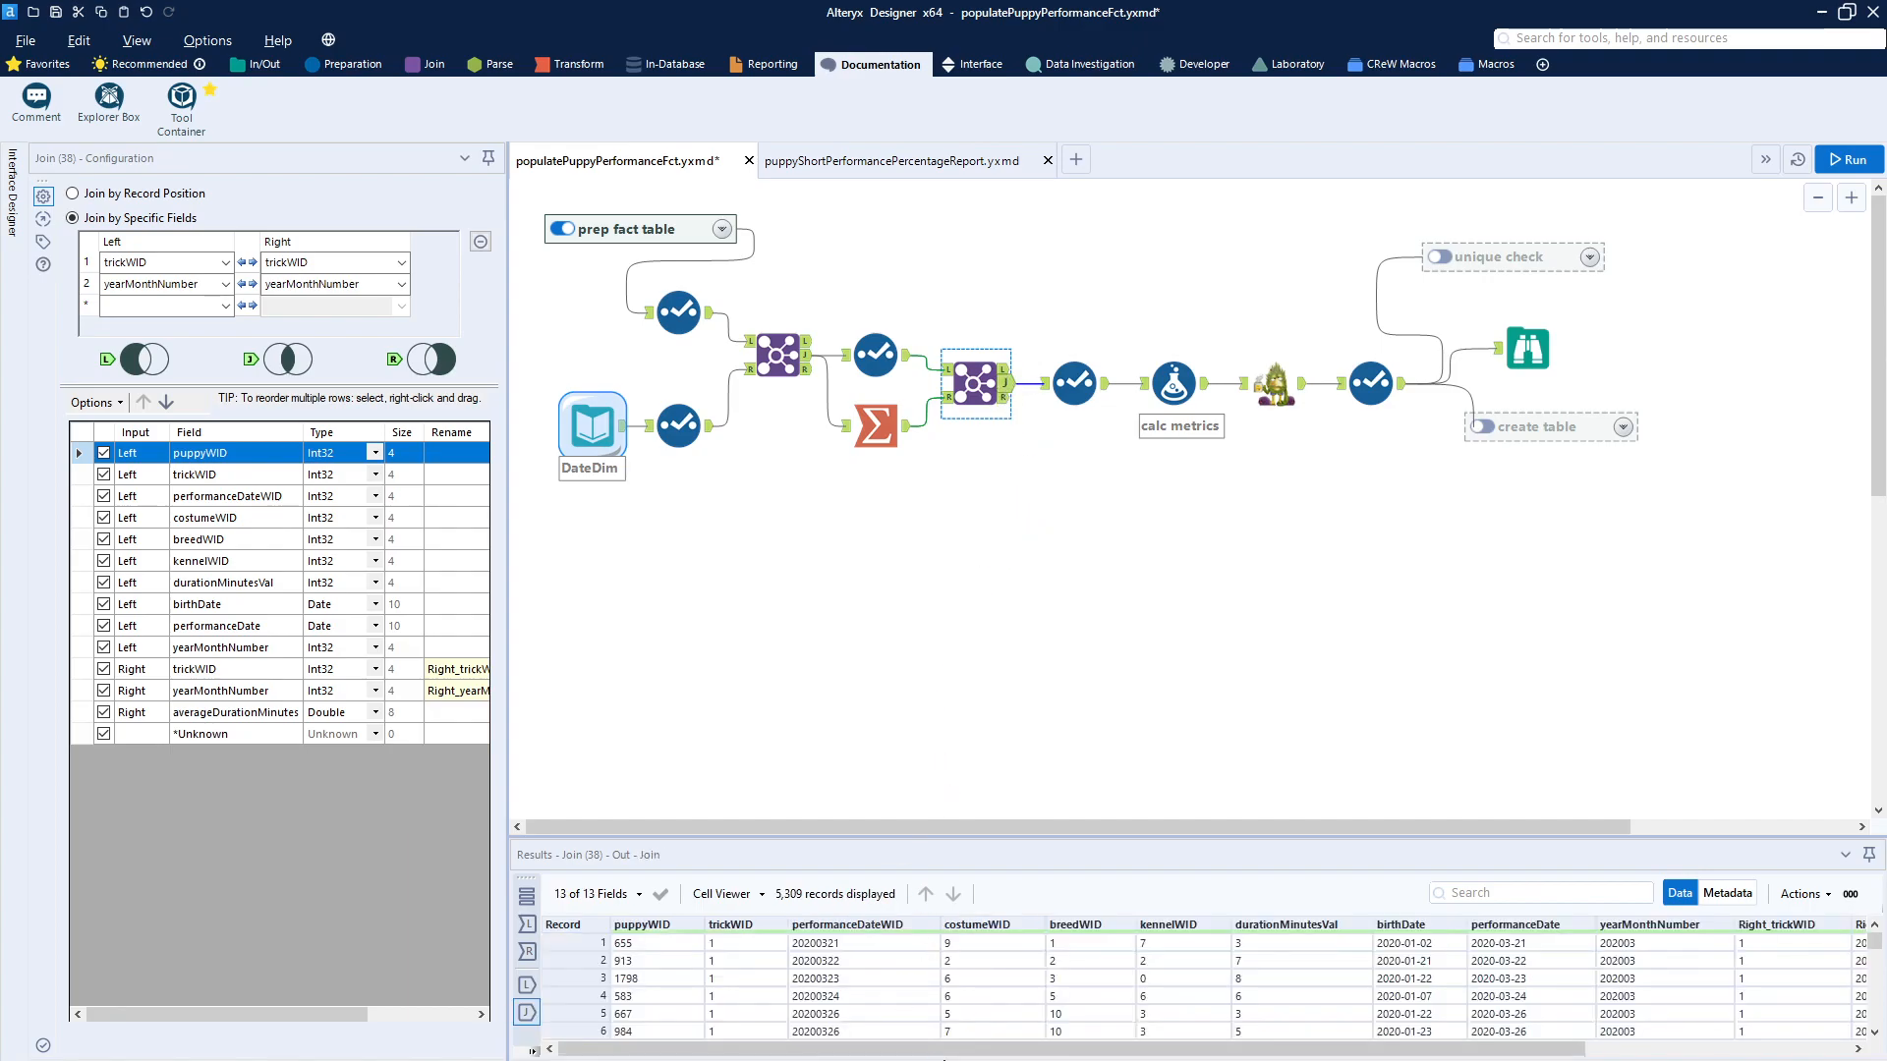
left_click_drag(904, 1050, 1032, 1058)
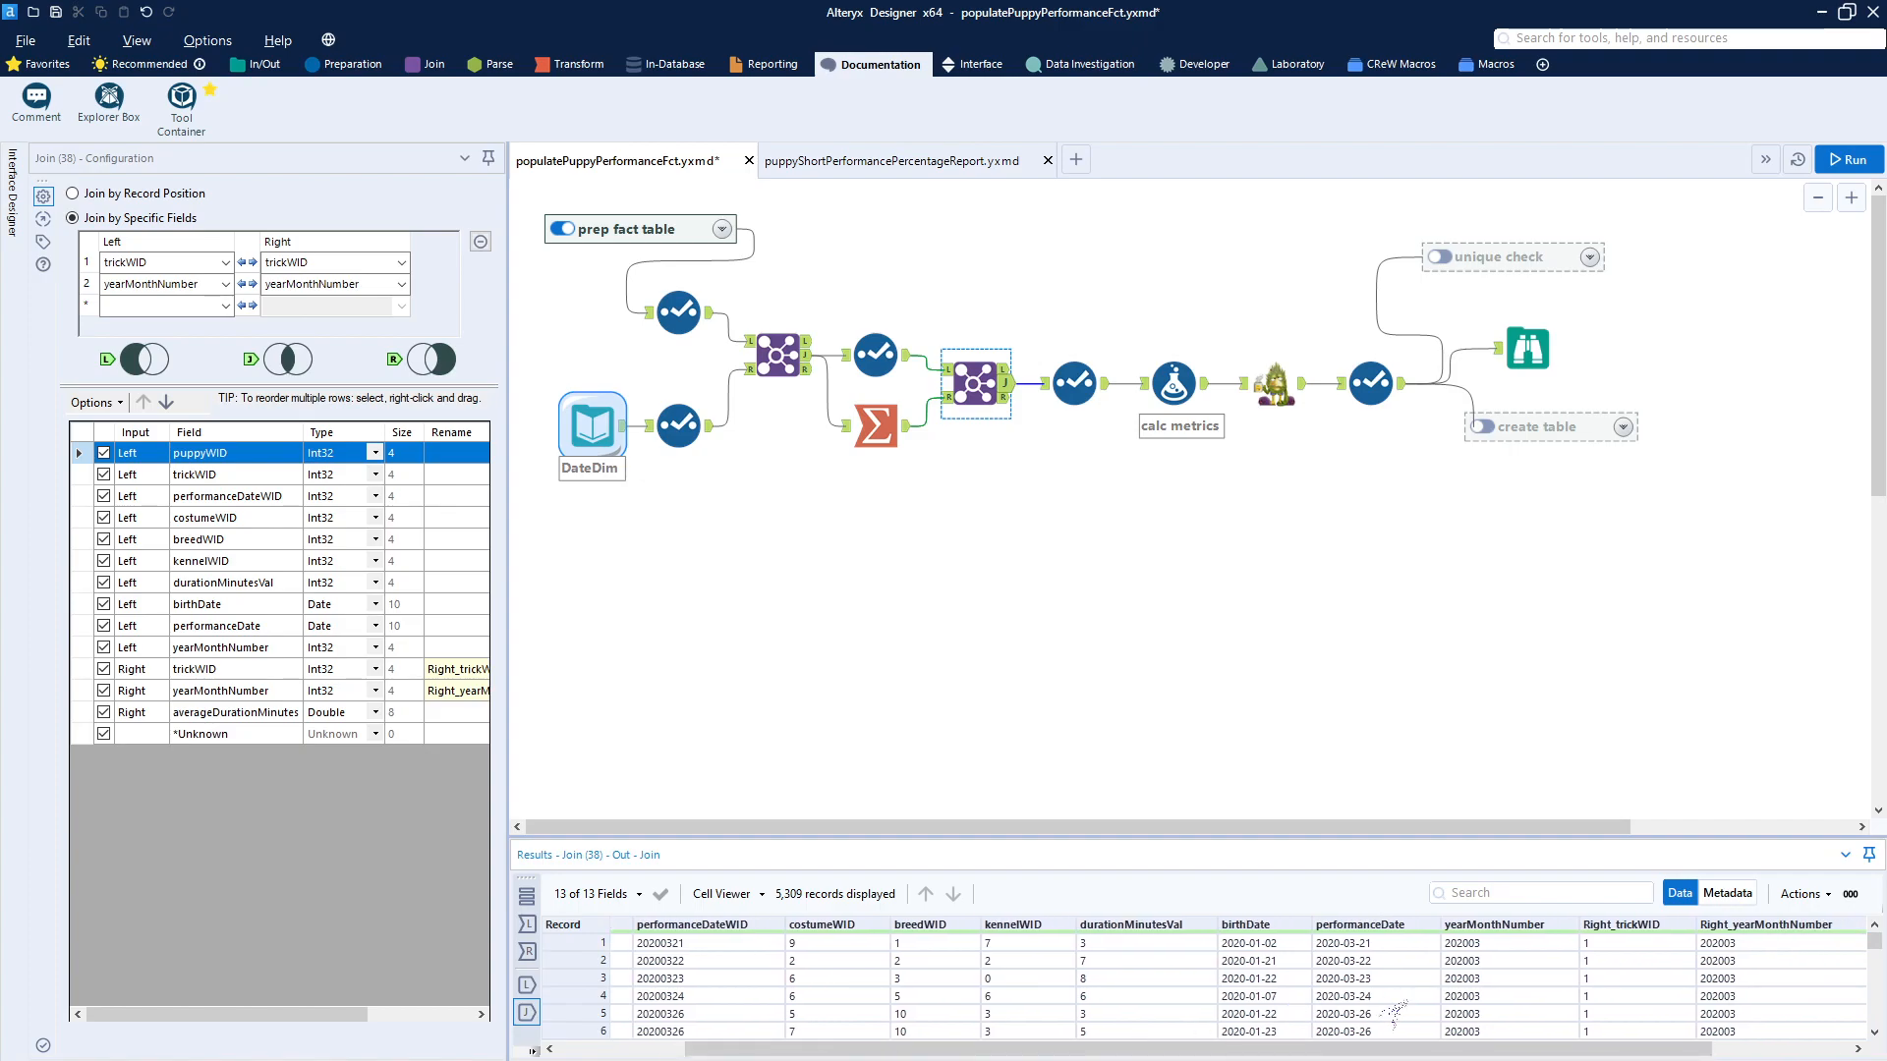
left_click_drag(1407, 1053, 1621, 1056)
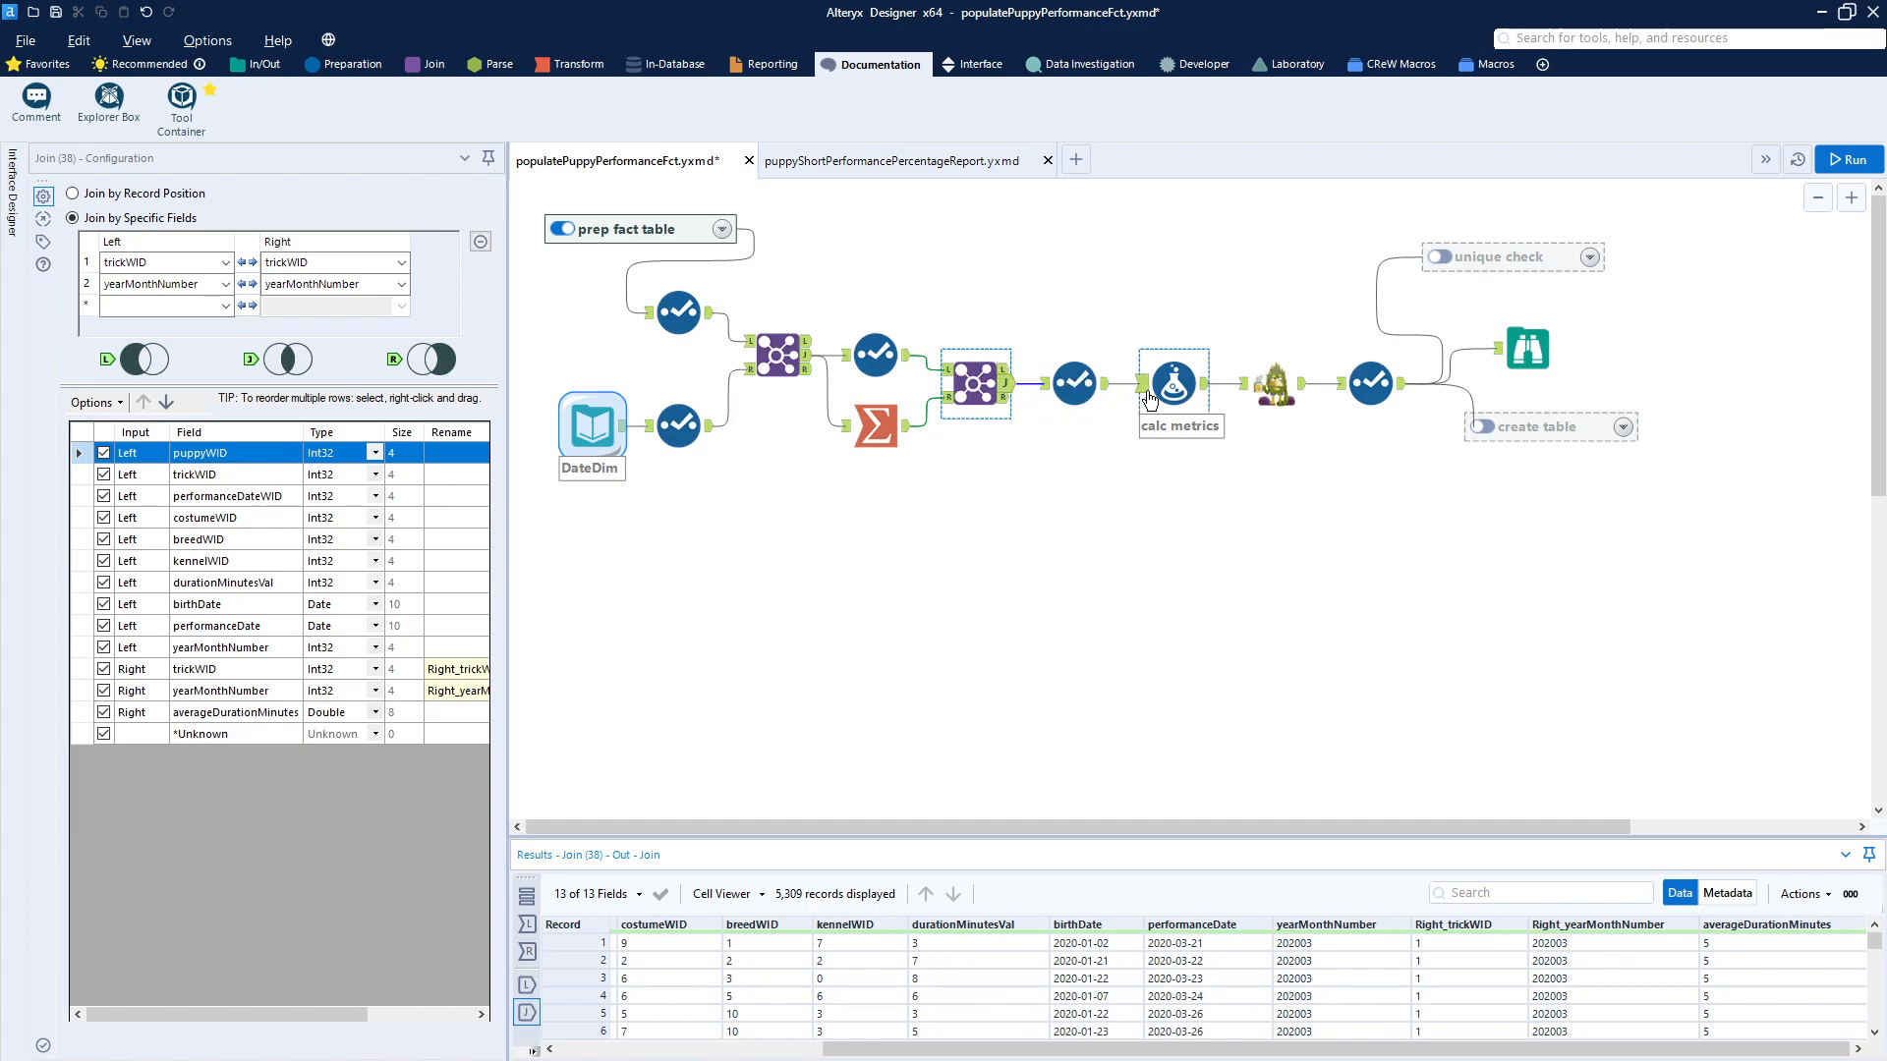
- Review the performerAgeWeeksVal, youngPerformerInd and shortPerformanceInd expressions in enlarged text, plus the final Select tool's output
left_click(1191, 391)
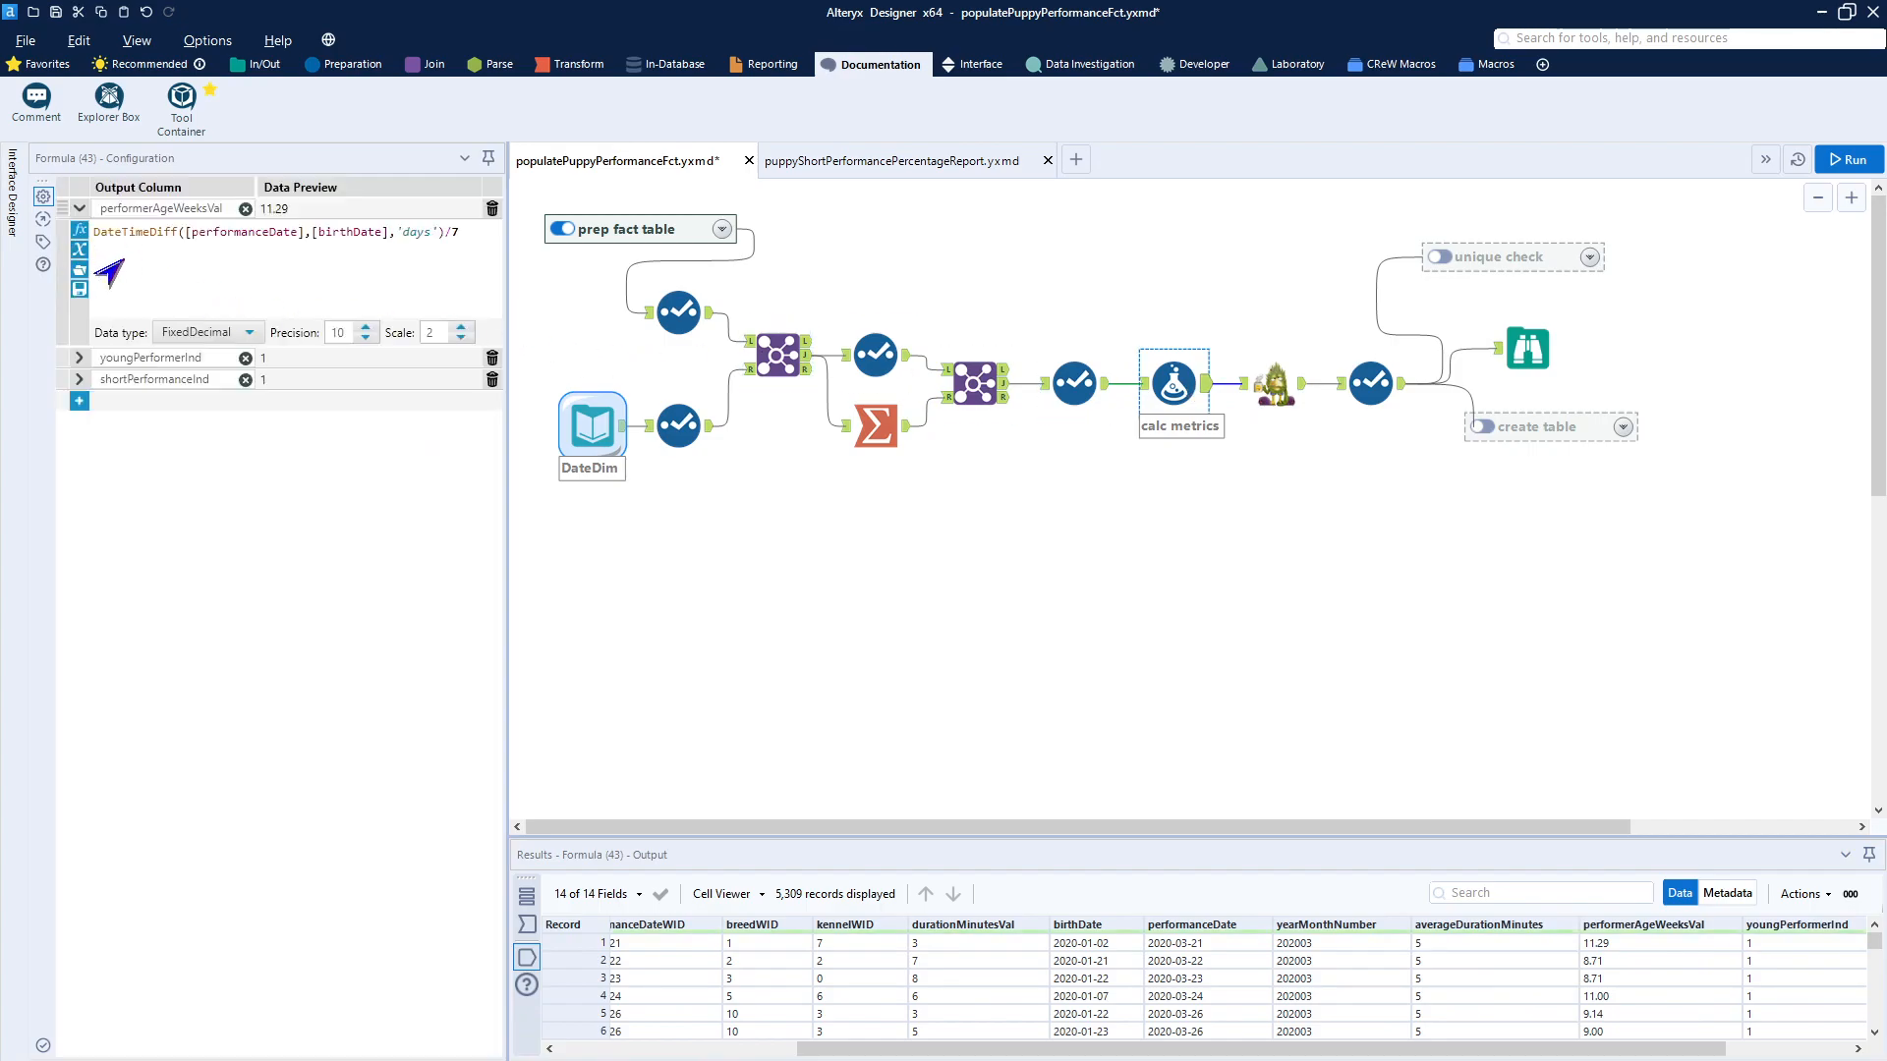
scroll(118, 270, "up", 5)
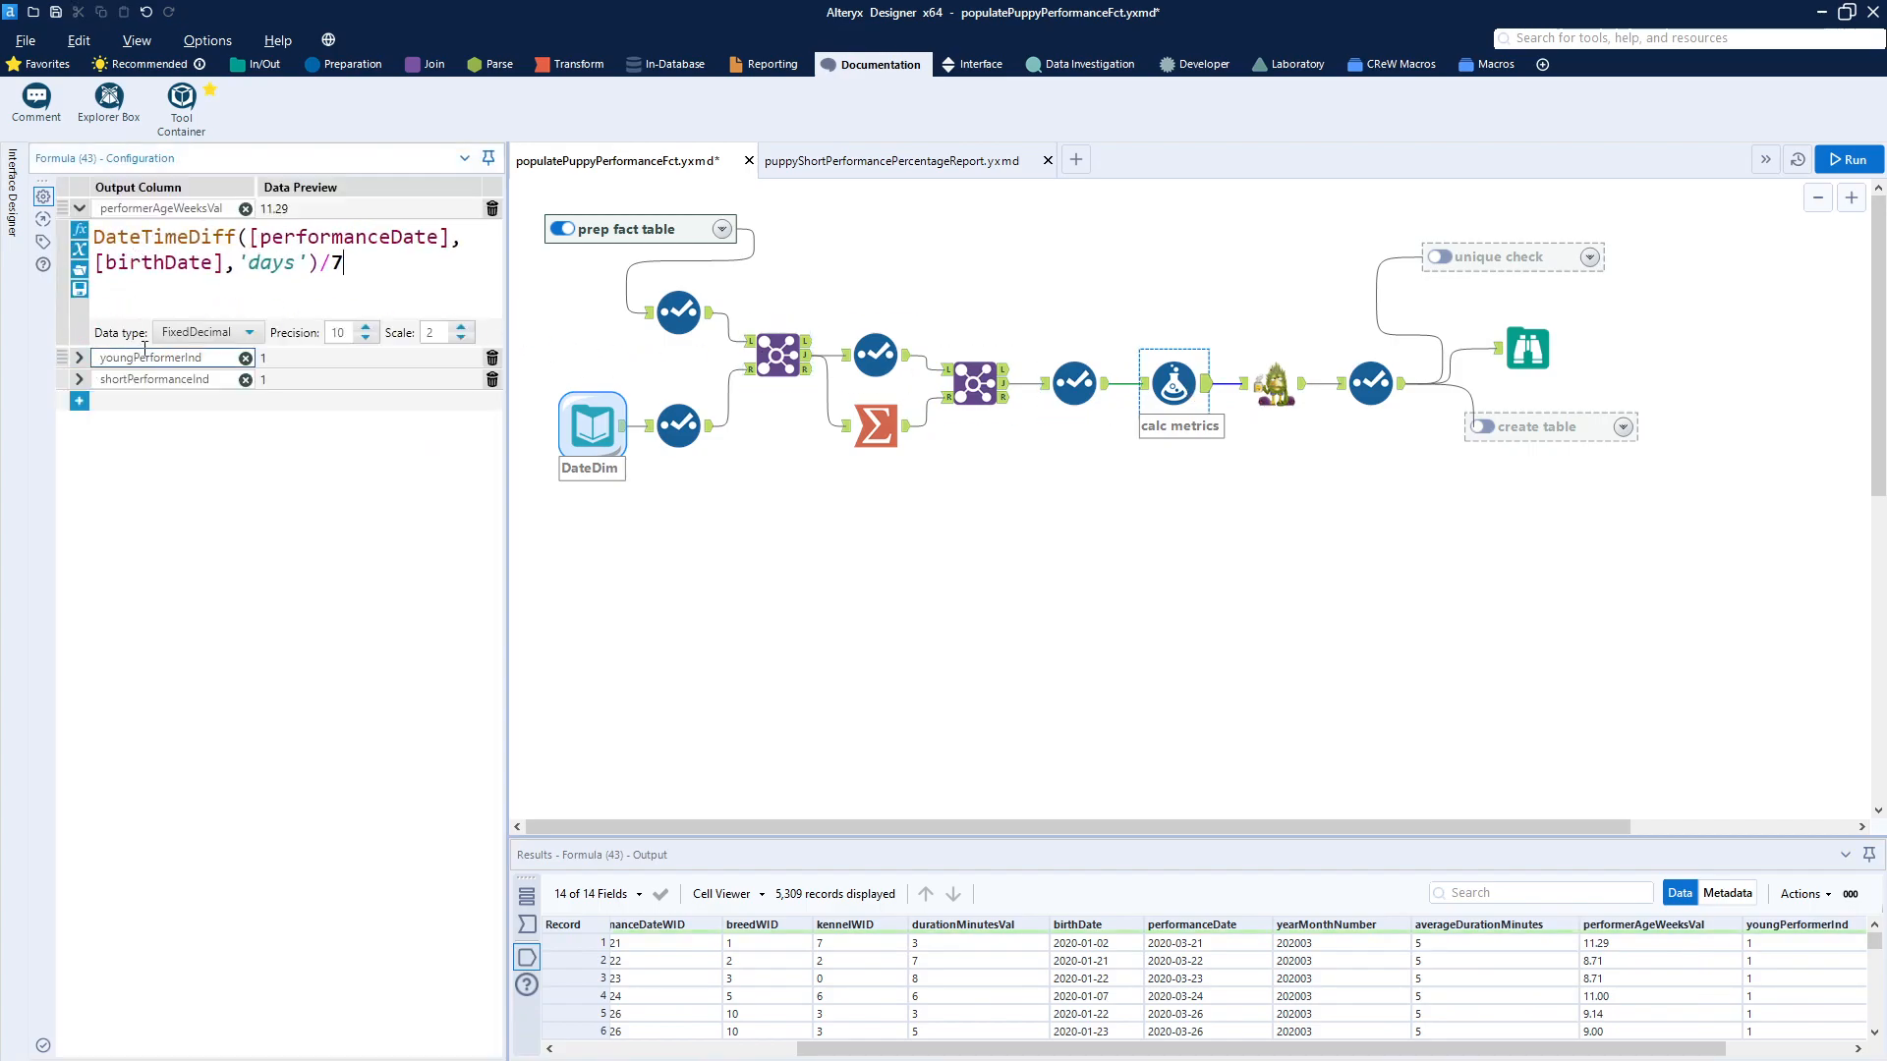
left_click(78, 358)
scroll(197, 413, "up", 5)
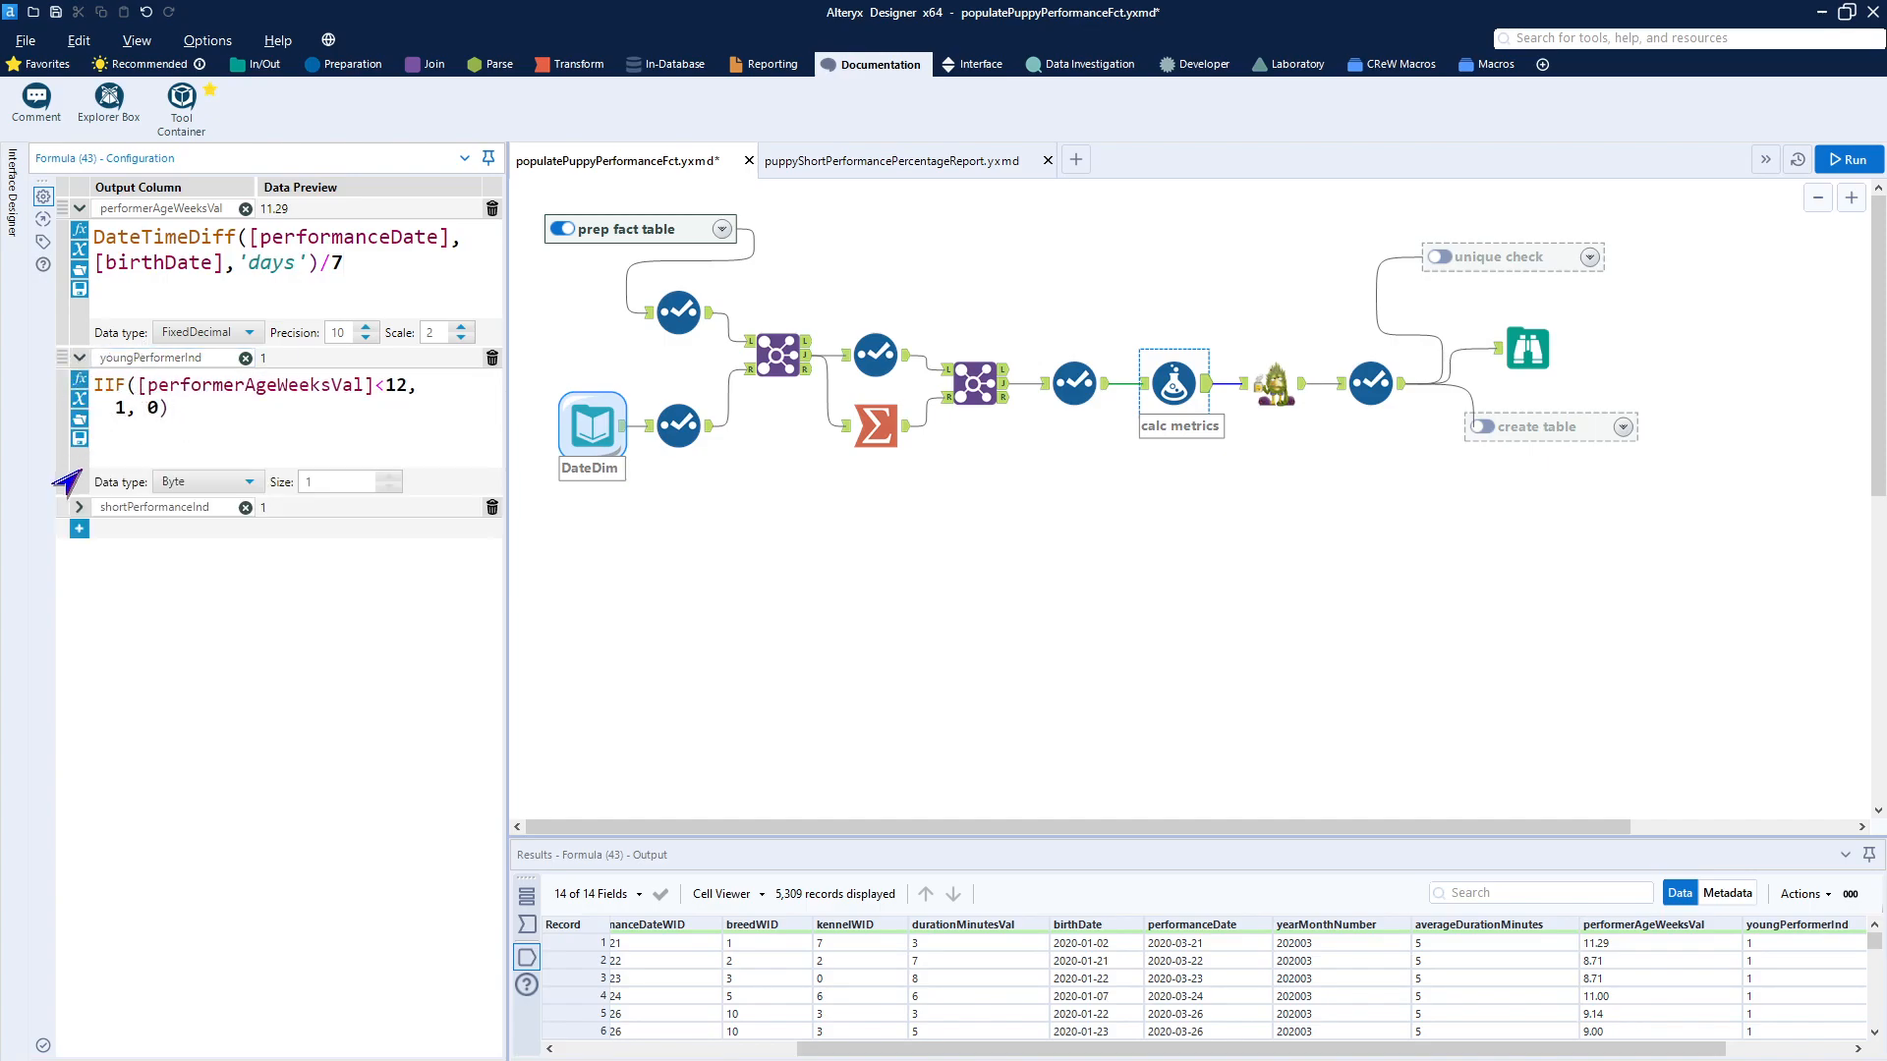
left_click(79, 513)
scroll(187, 582, "up", 5)
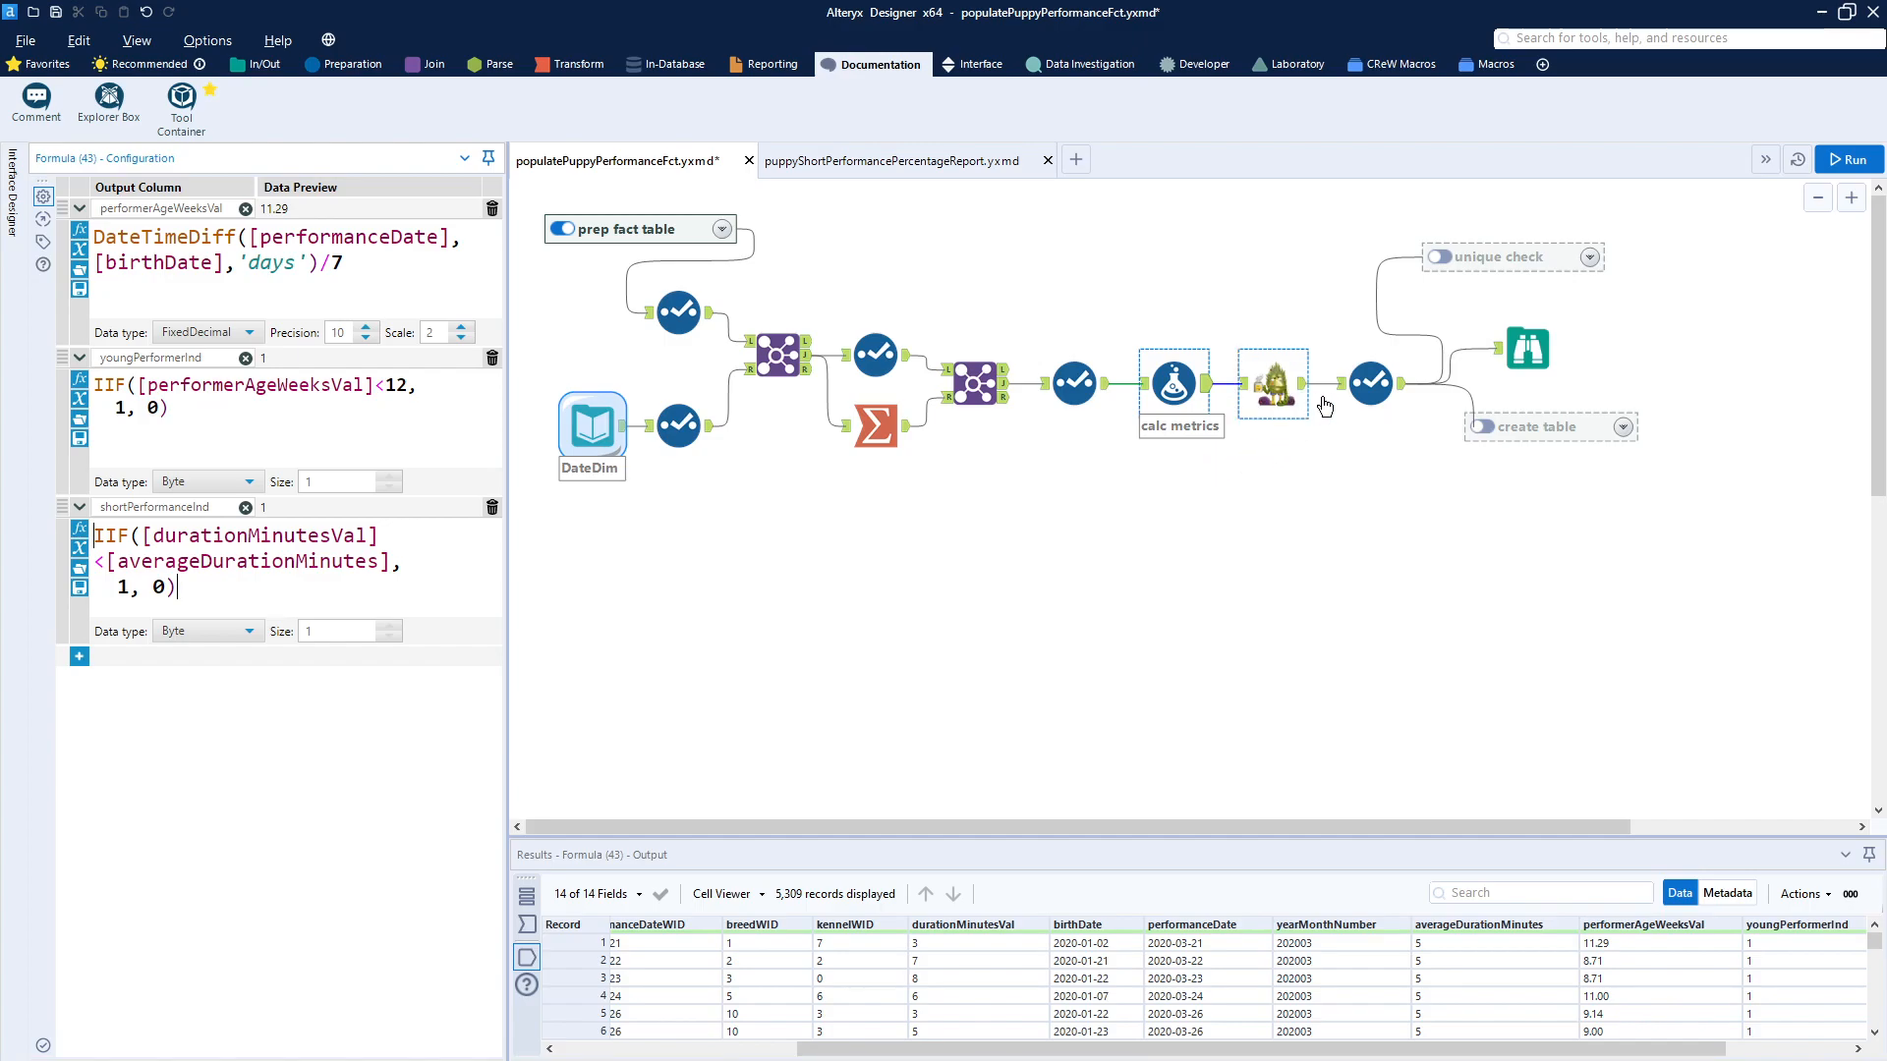
left_click(1404, 397)
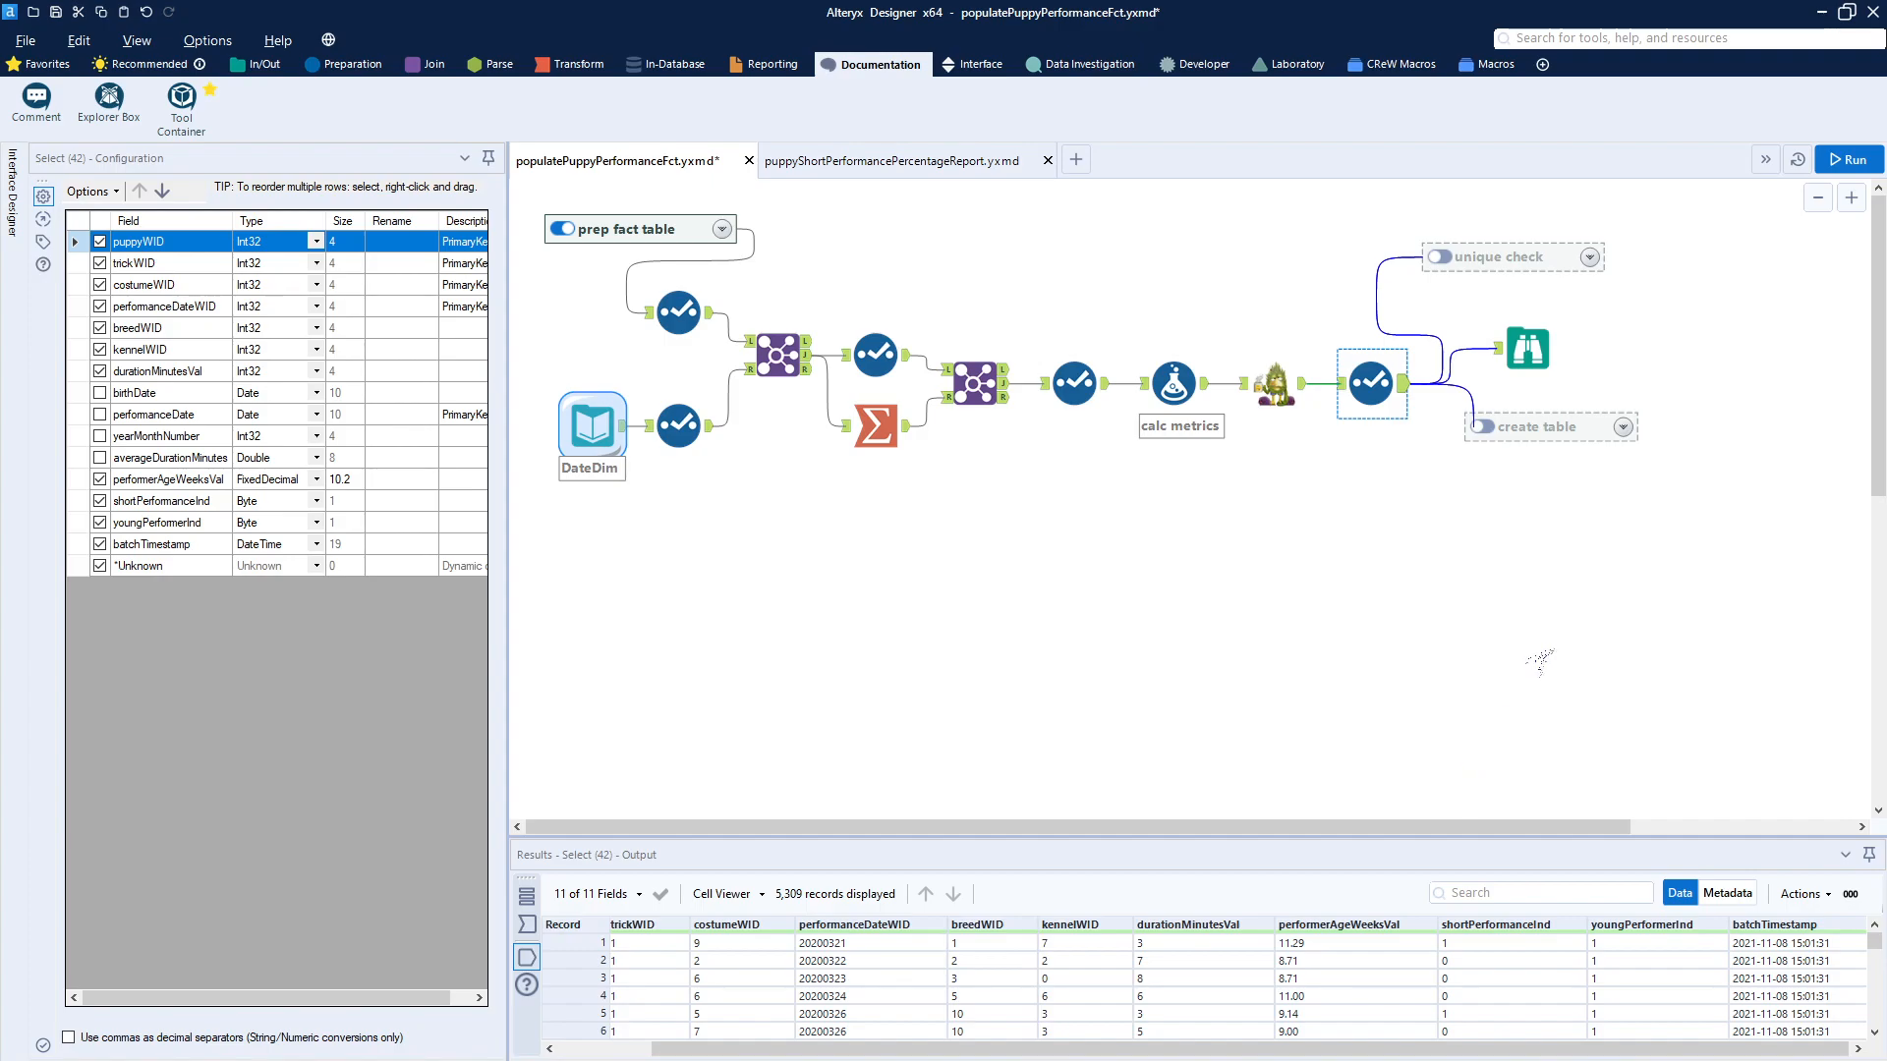
- Expand the unique check container below the create table container and inspect its Unique and Count Records tools
left_click(1573, 267)
left_click(1589, 257)
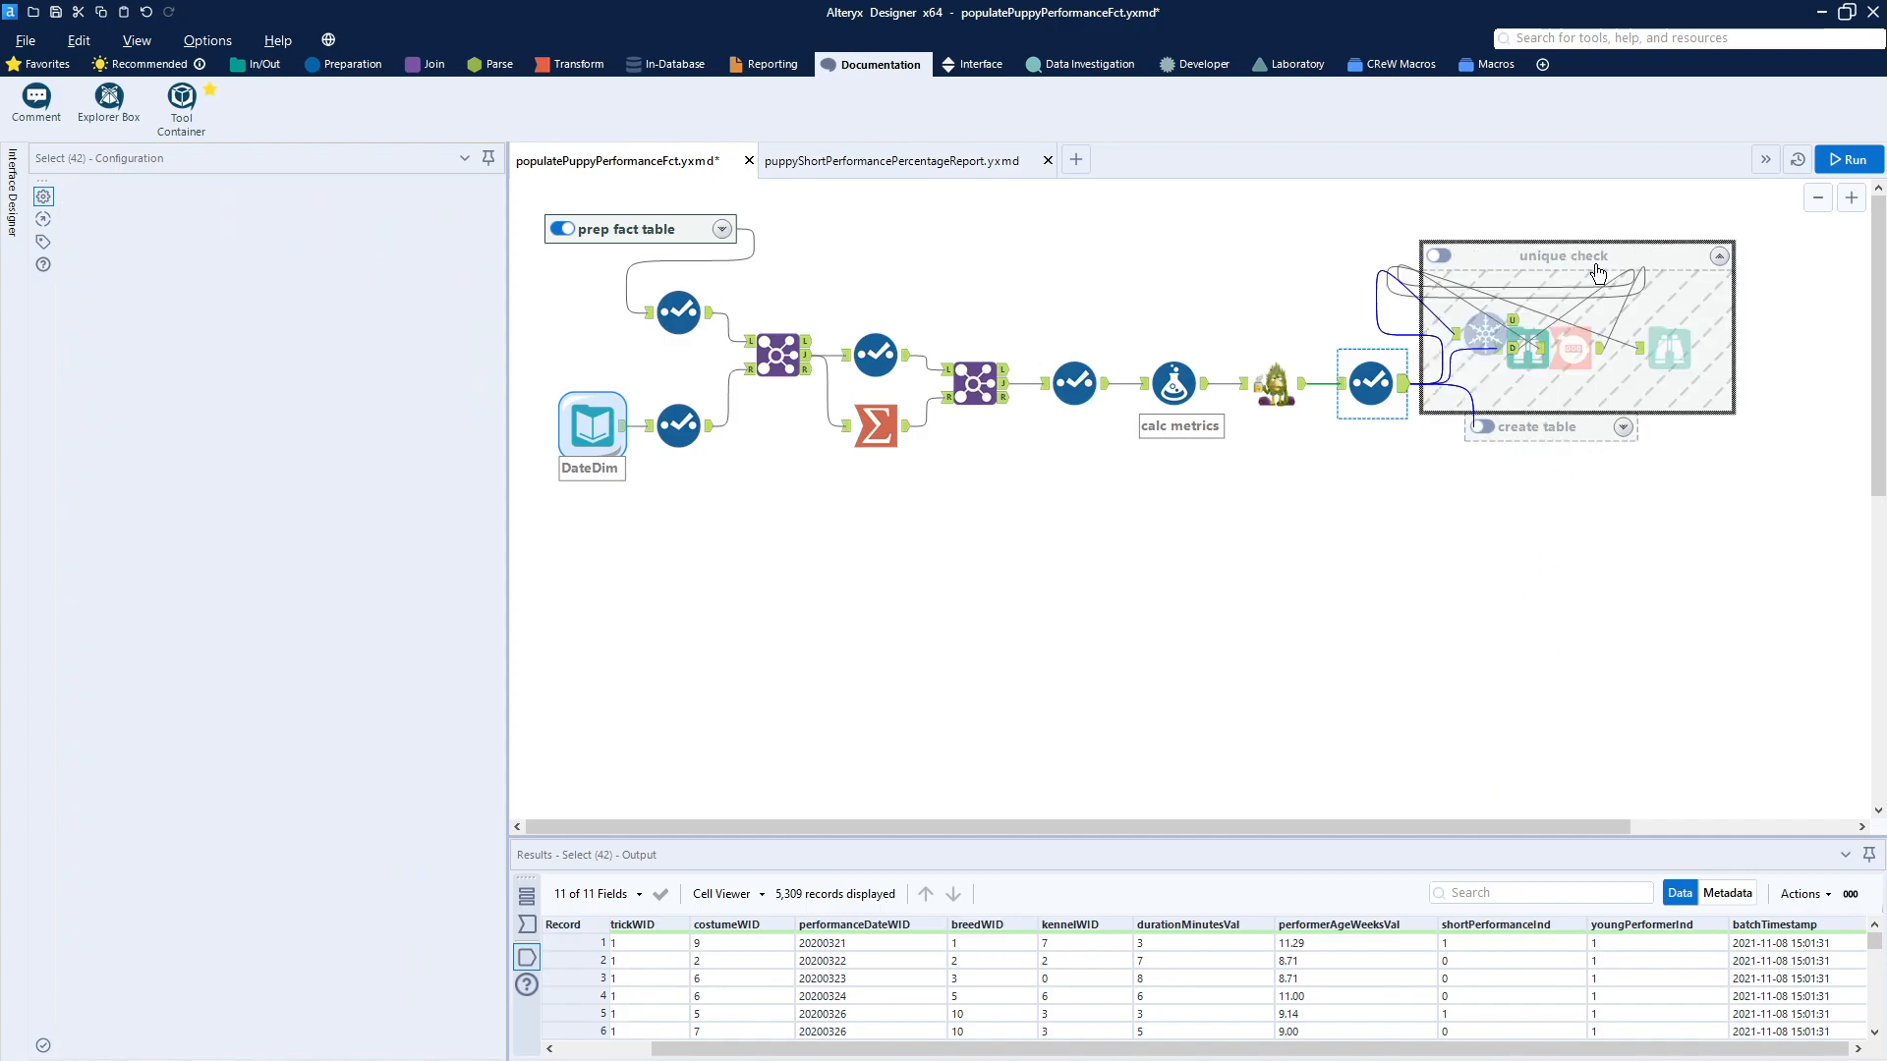
left_click_drag(1657, 269, 1685, 566)
left_click(1512, 629)
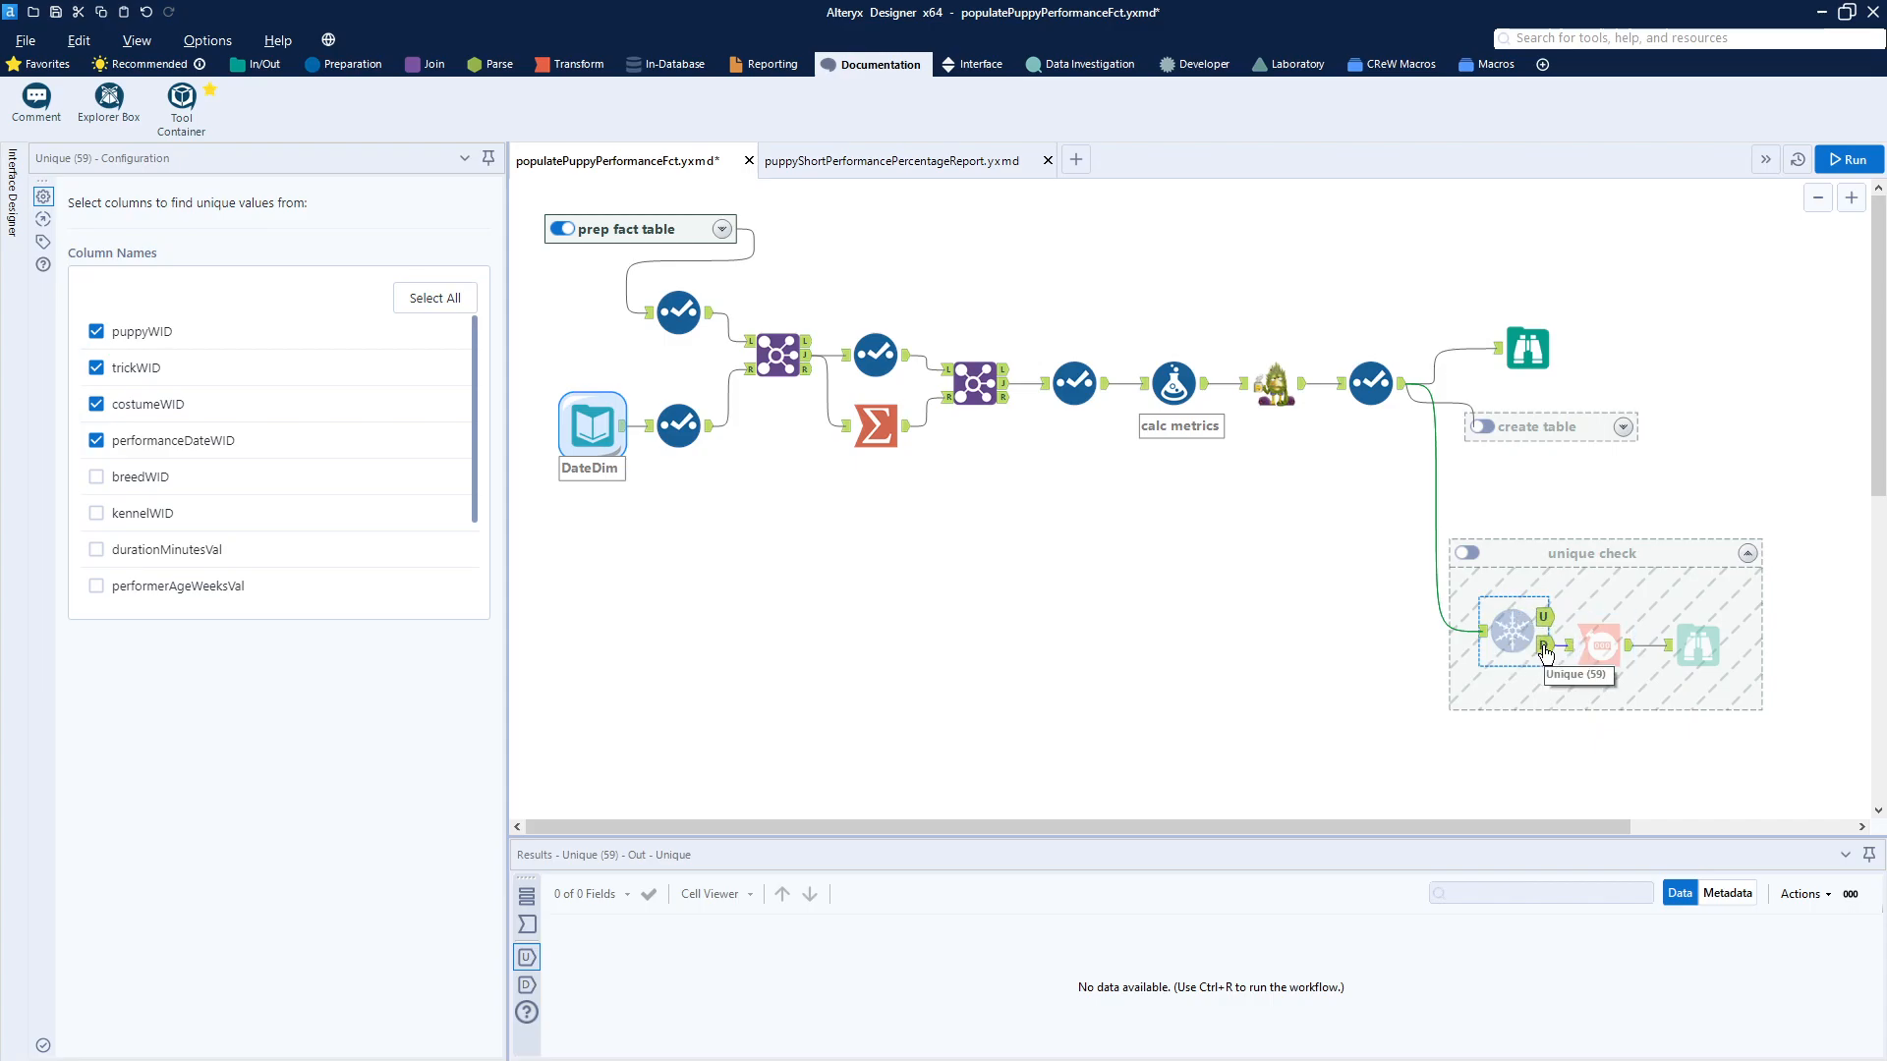
left_click(1608, 652)
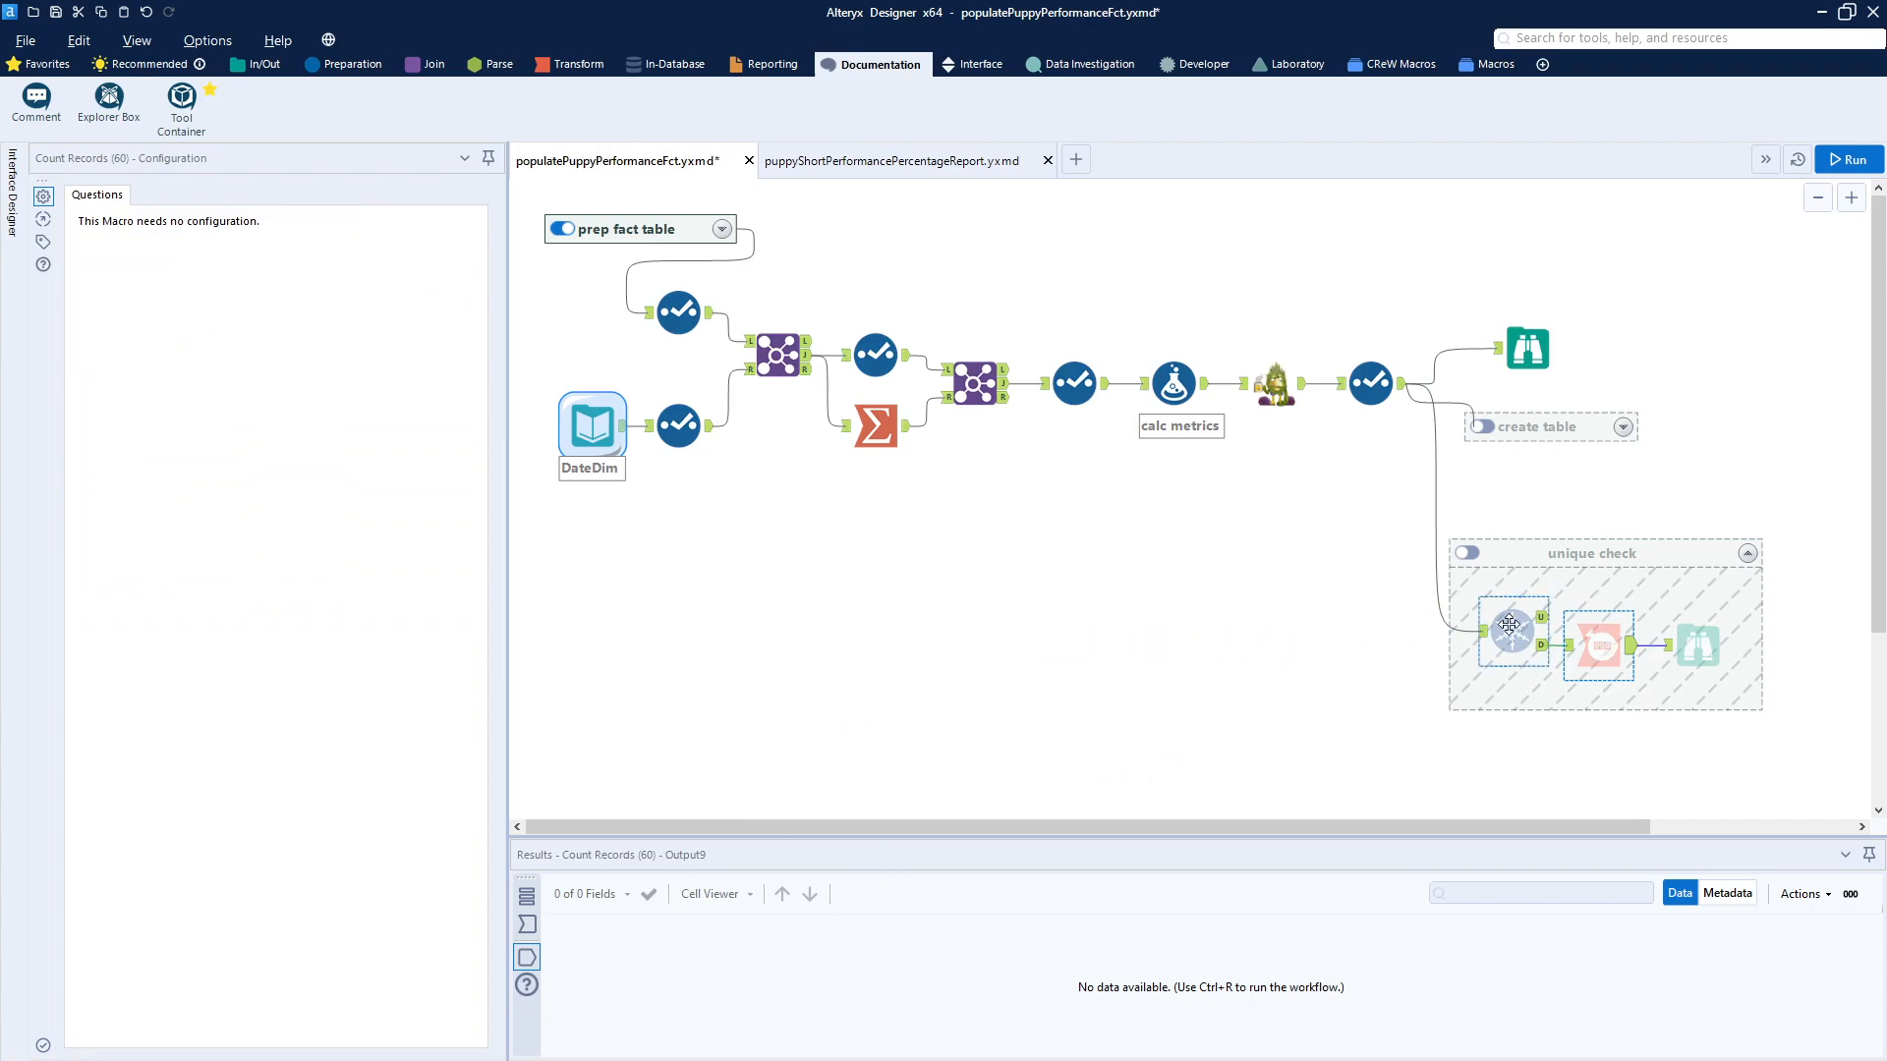
- Collapse the unique check container and move it back above the Browse tool
left_click(1747, 557)
left_click_drag(1545, 553, 1550, 257)
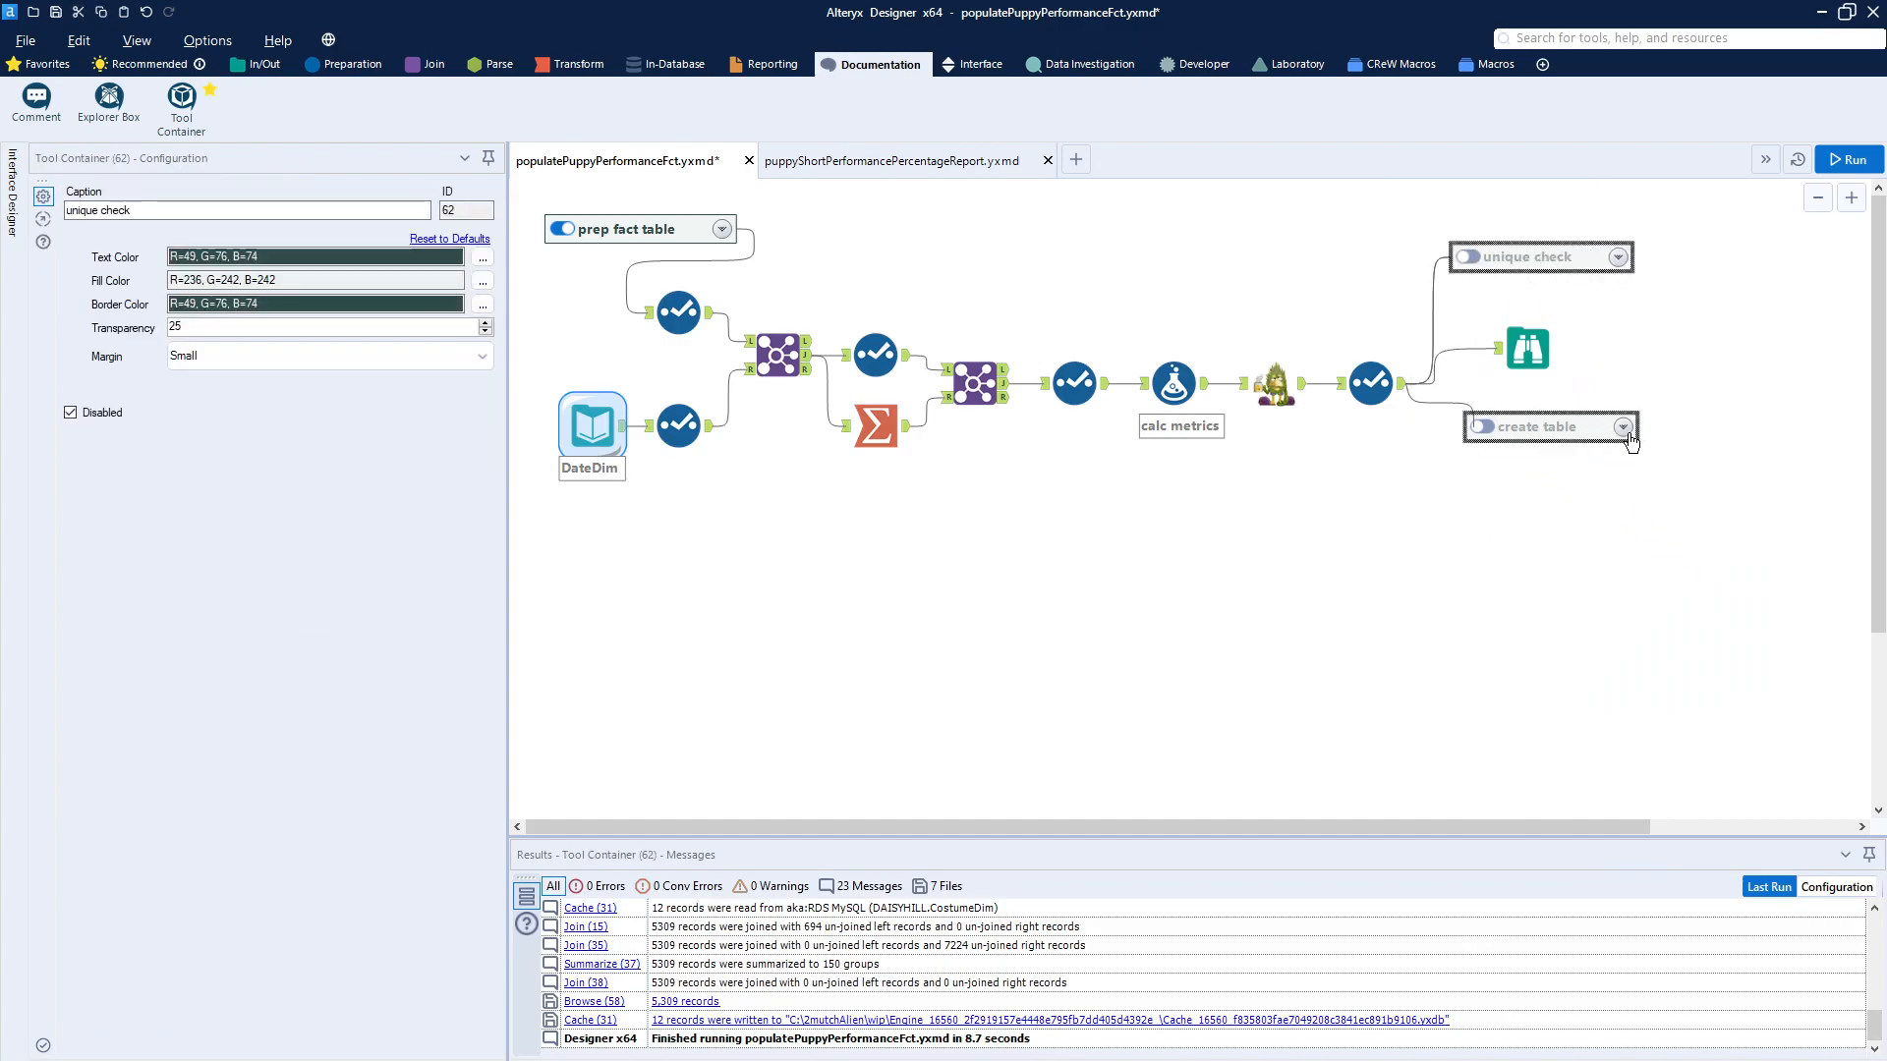
- Expand the create table container, inspect the Output Data settings for DAISYHILL.PuppyPerformanceFct, and collapse it again
left_click(1624, 431)
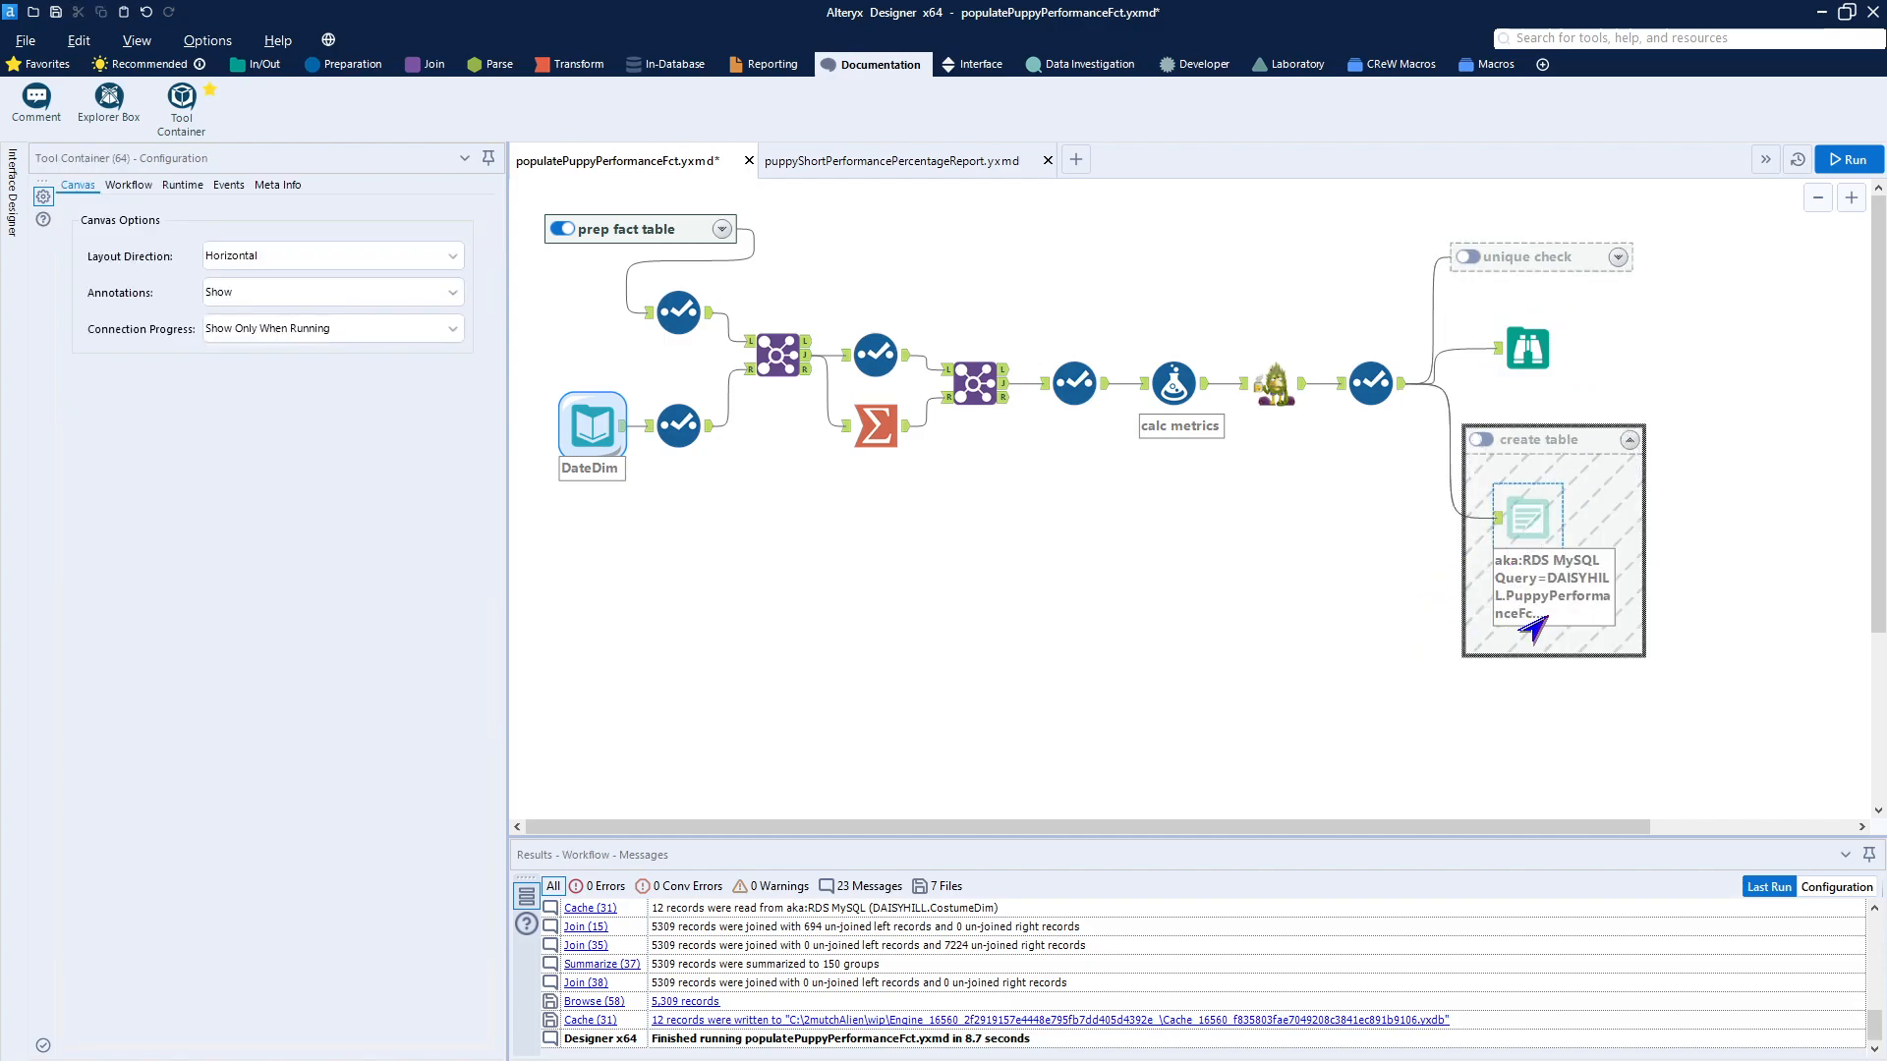
left_click(1540, 529)
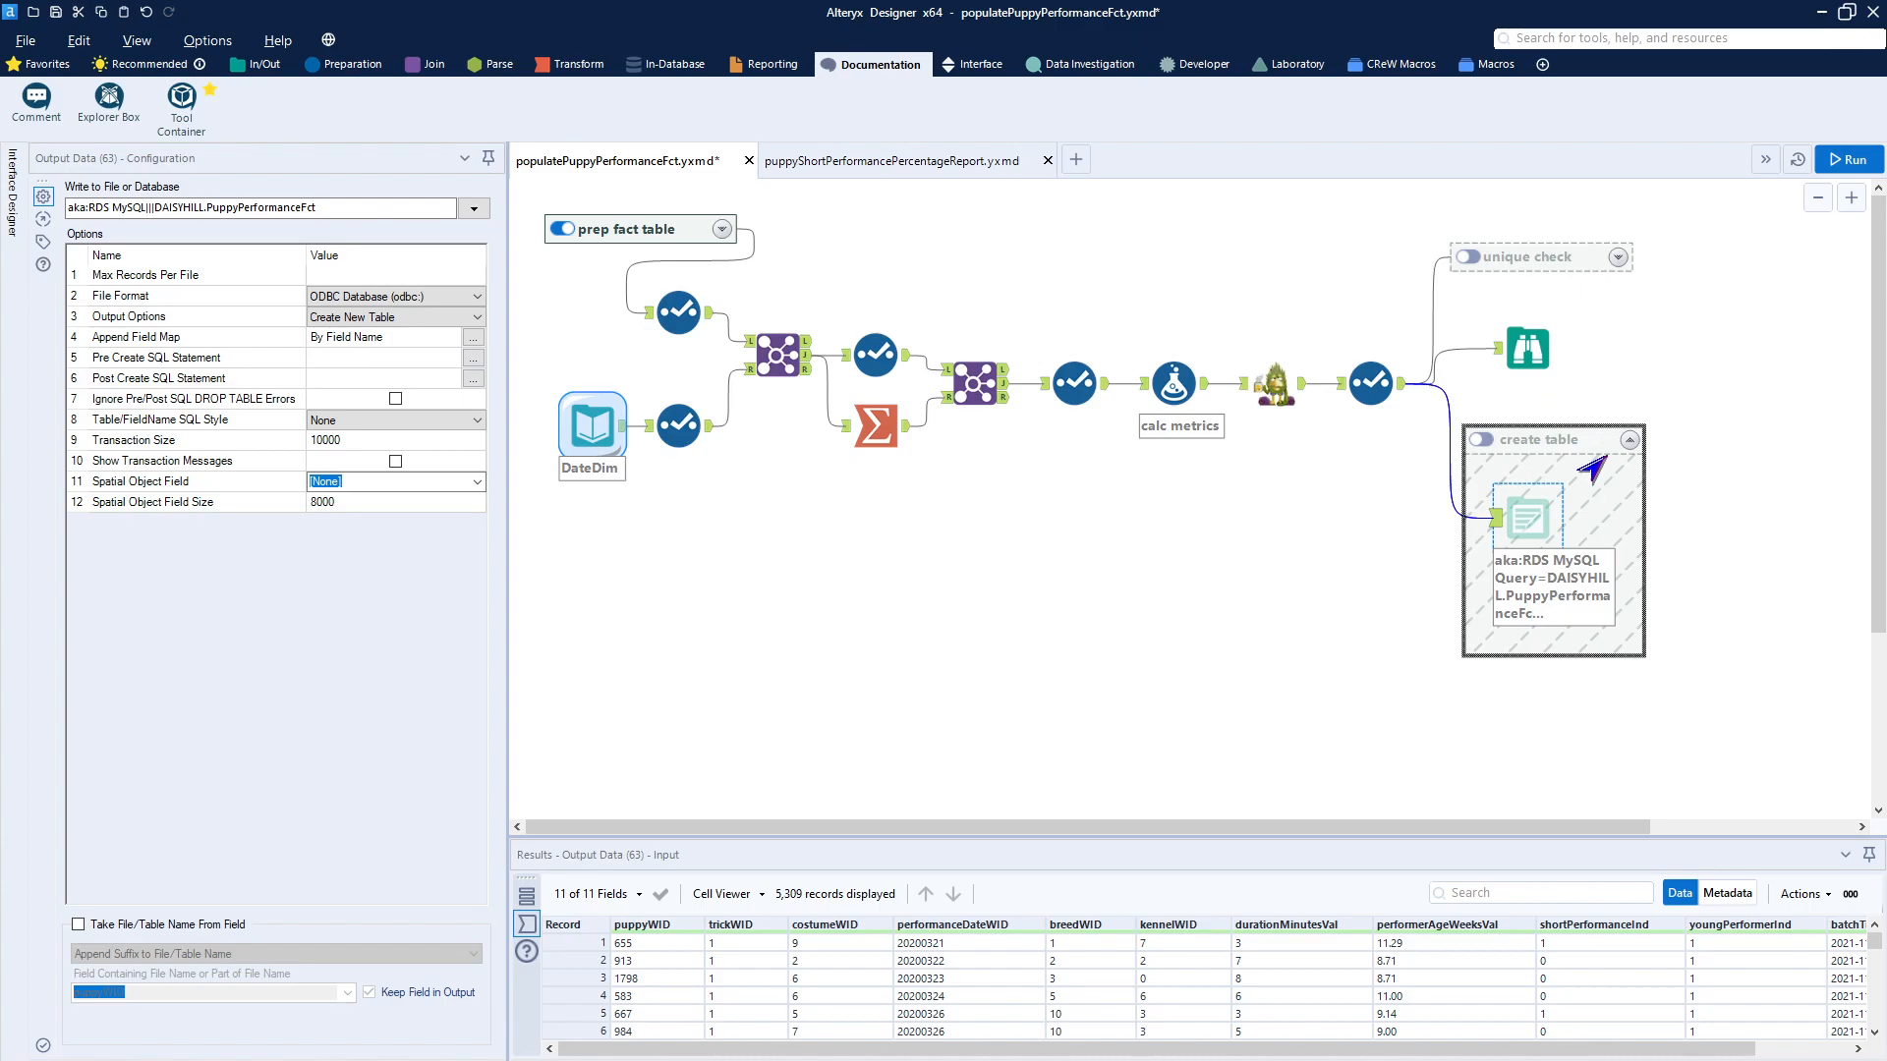
left_click(1630, 443)
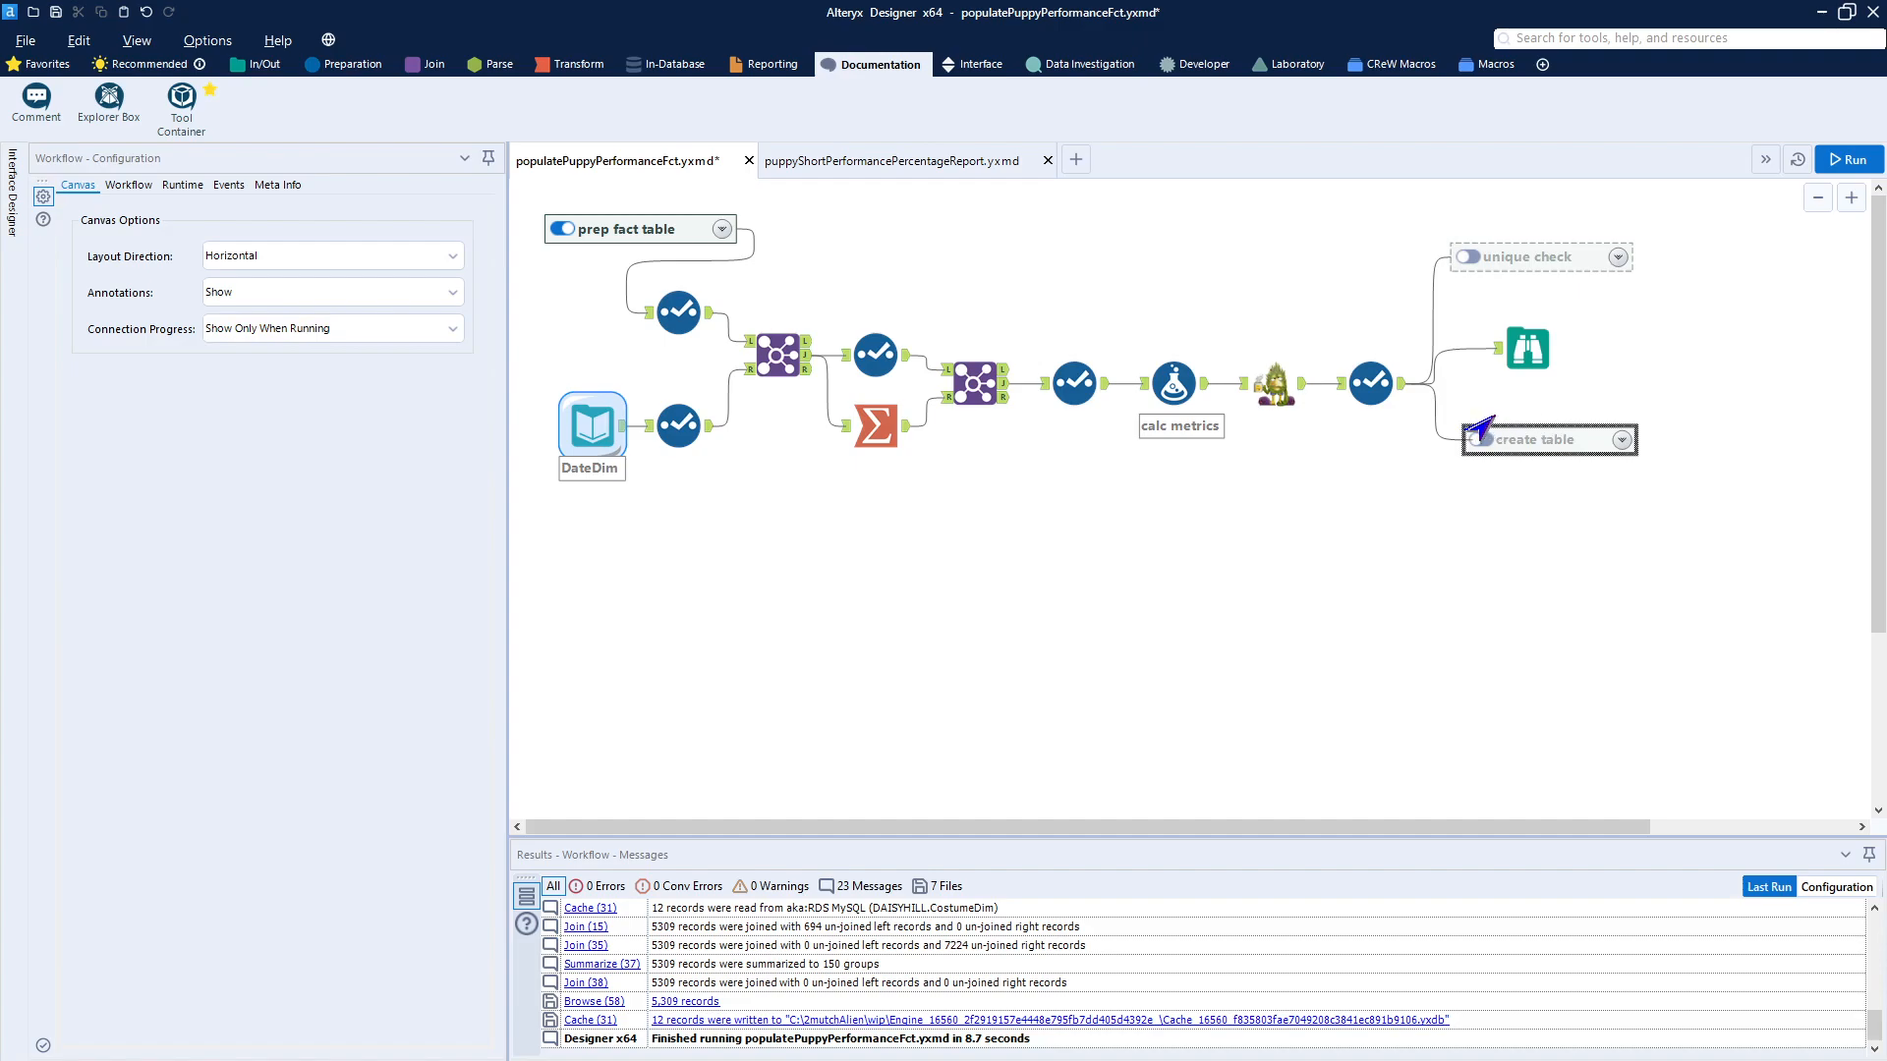
- Display the Browse tool's data profile and records for the finished fact table
left_click(1398, 391)
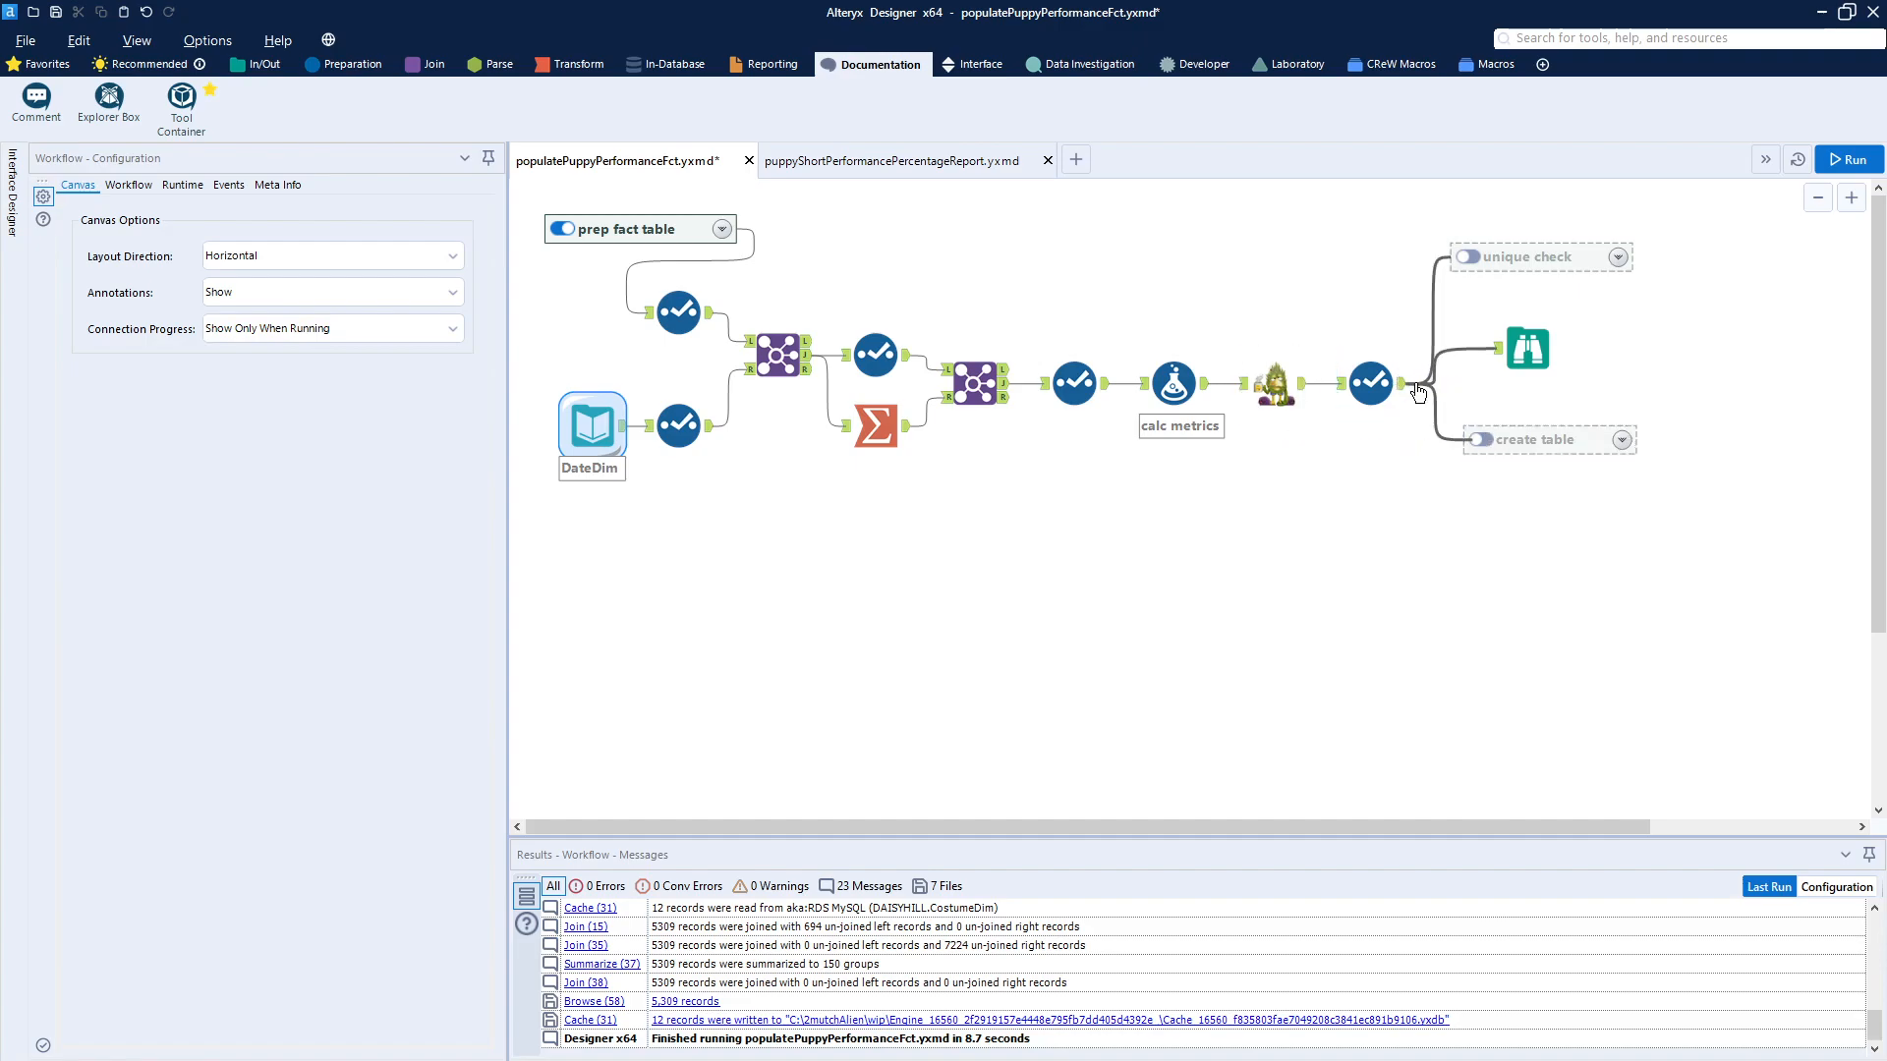
left_click(1528, 348)
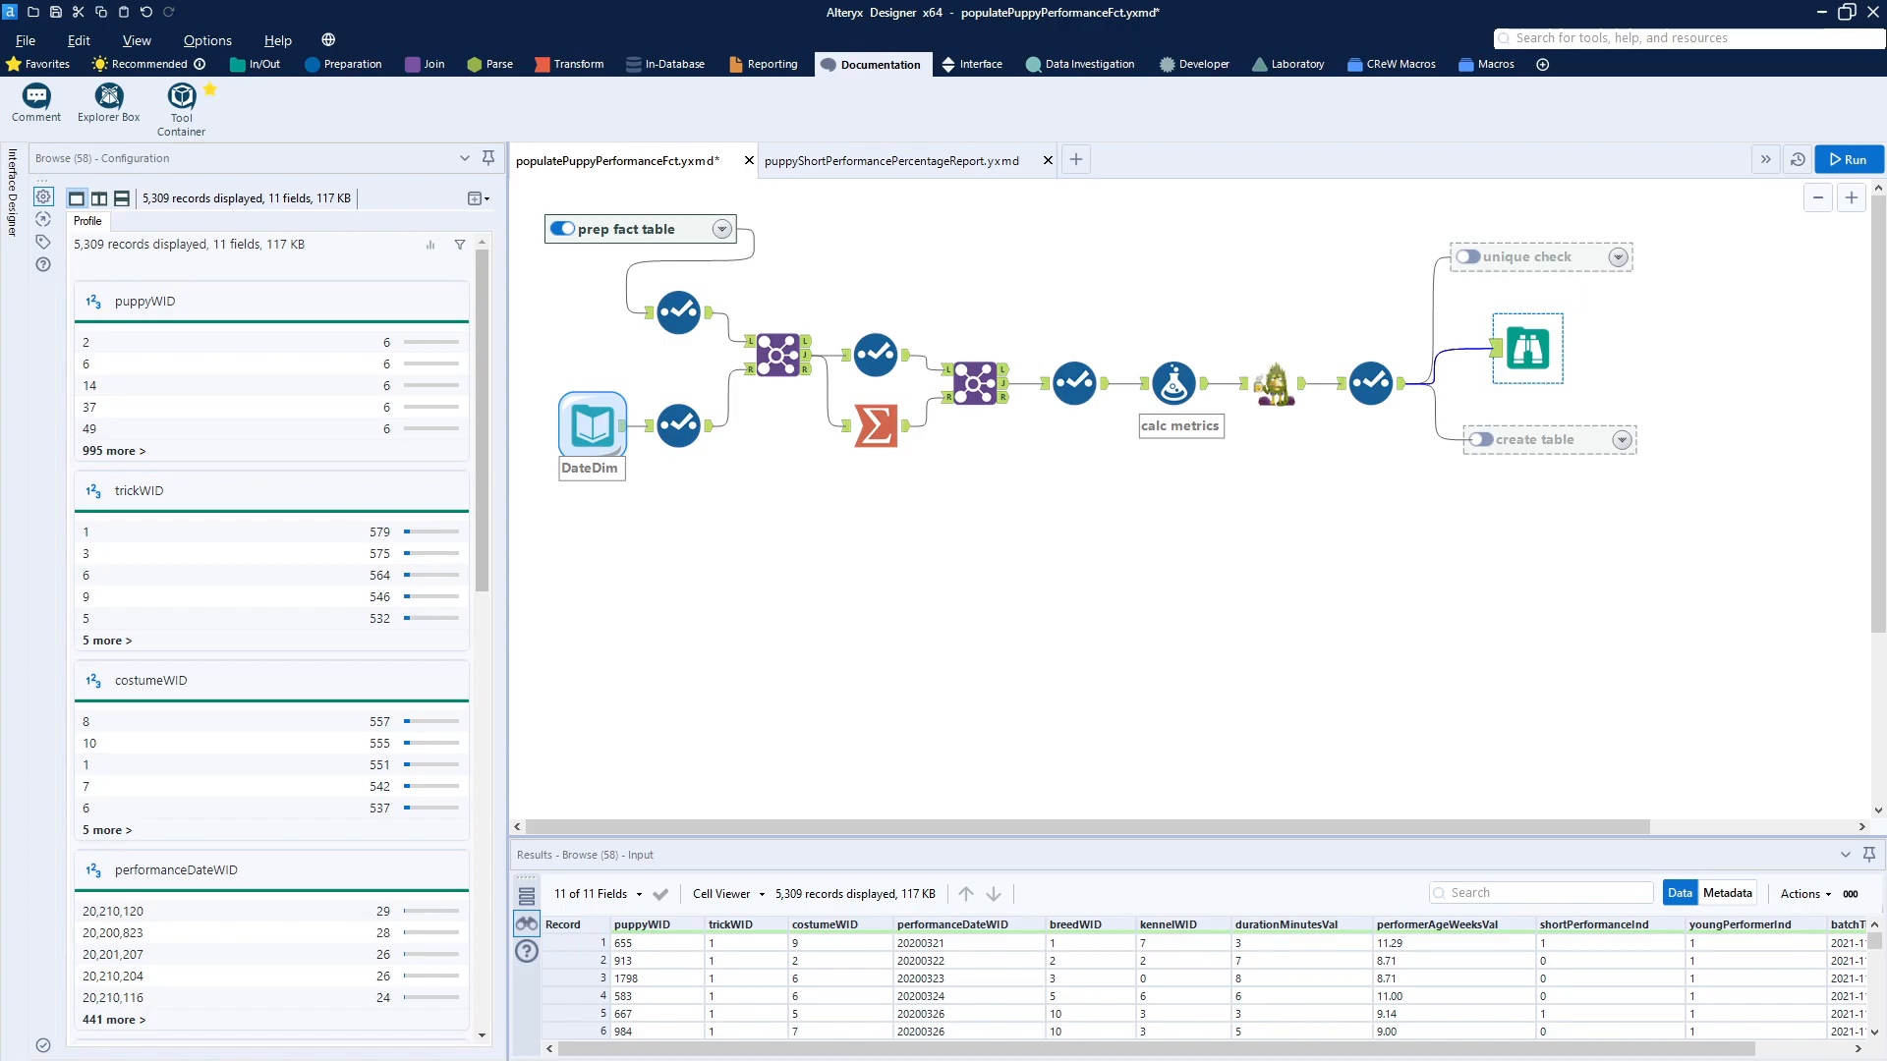
- View the PuppyShortPerformancePercentageReport PDF in Acrobat Reader, minimize it, and bring up the puppyShortPerformancePercentageReport workflow in Alteryx Designer
left_click_drag(0, 109, 1387, 79)
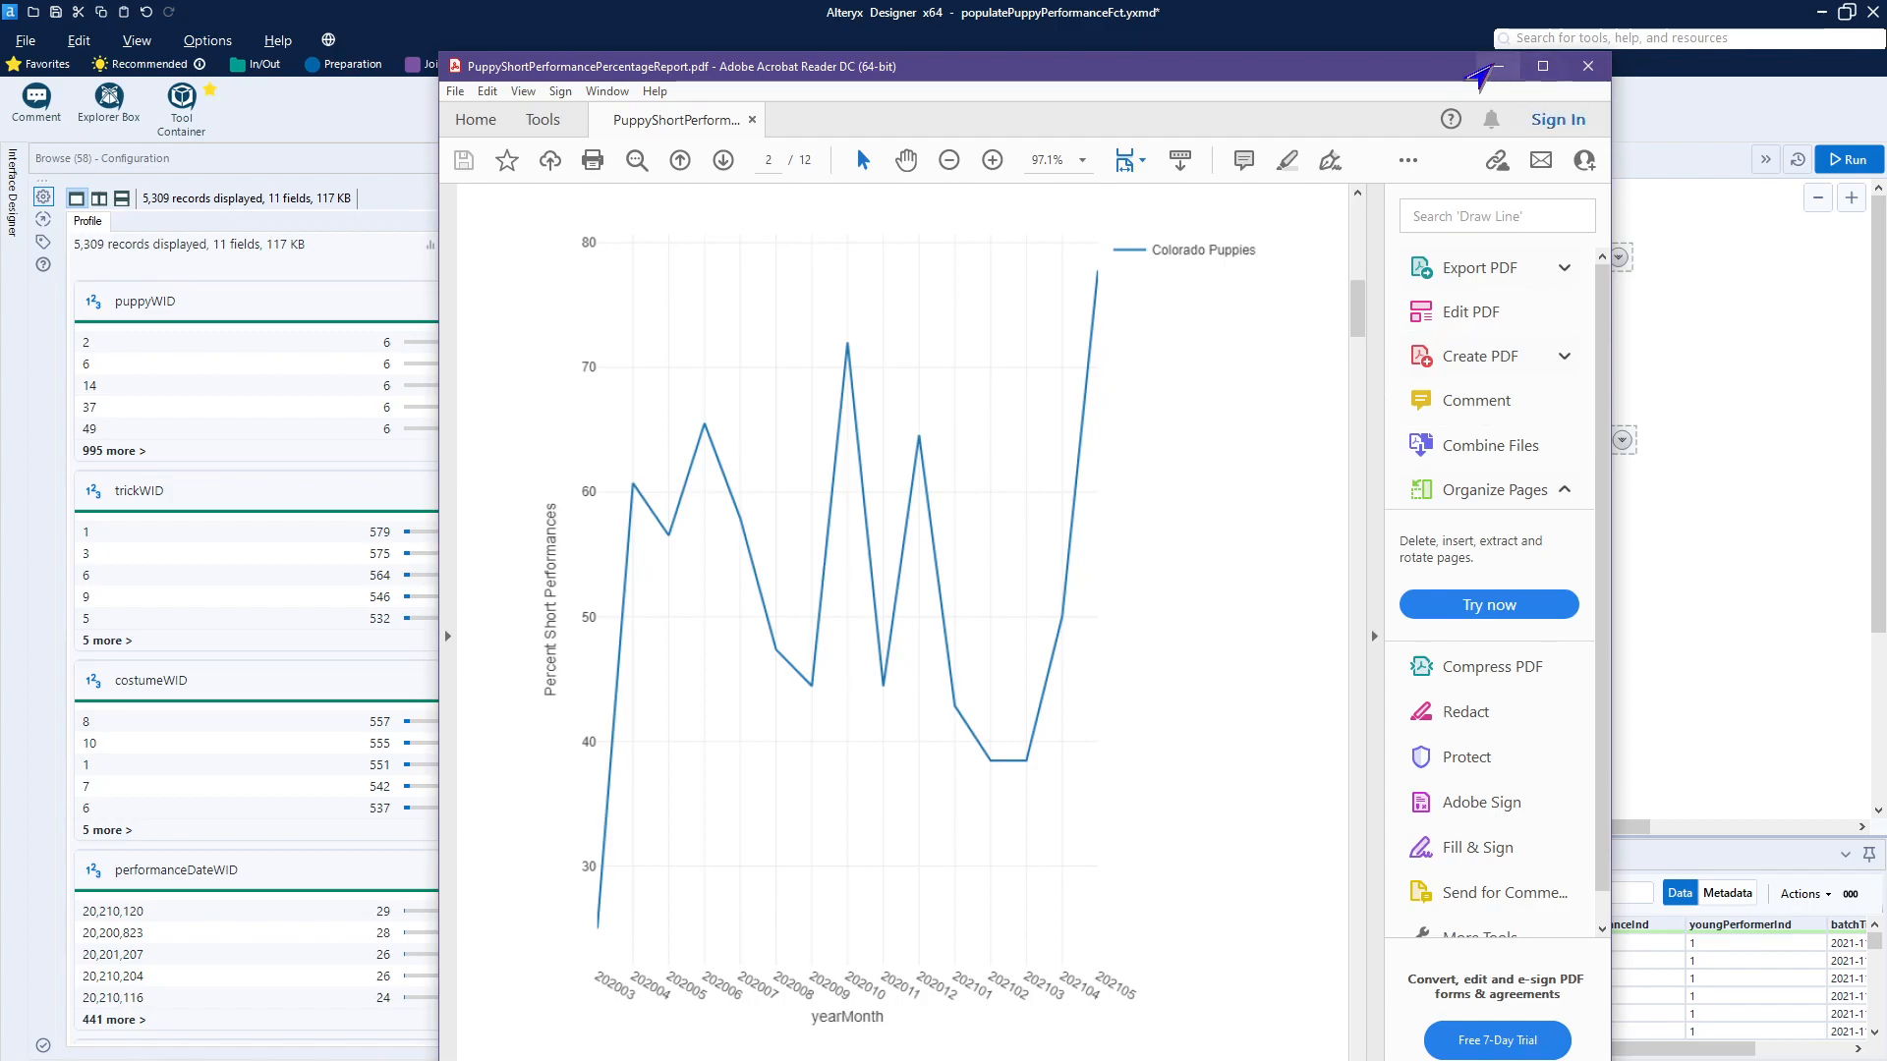
left_click(1498, 66)
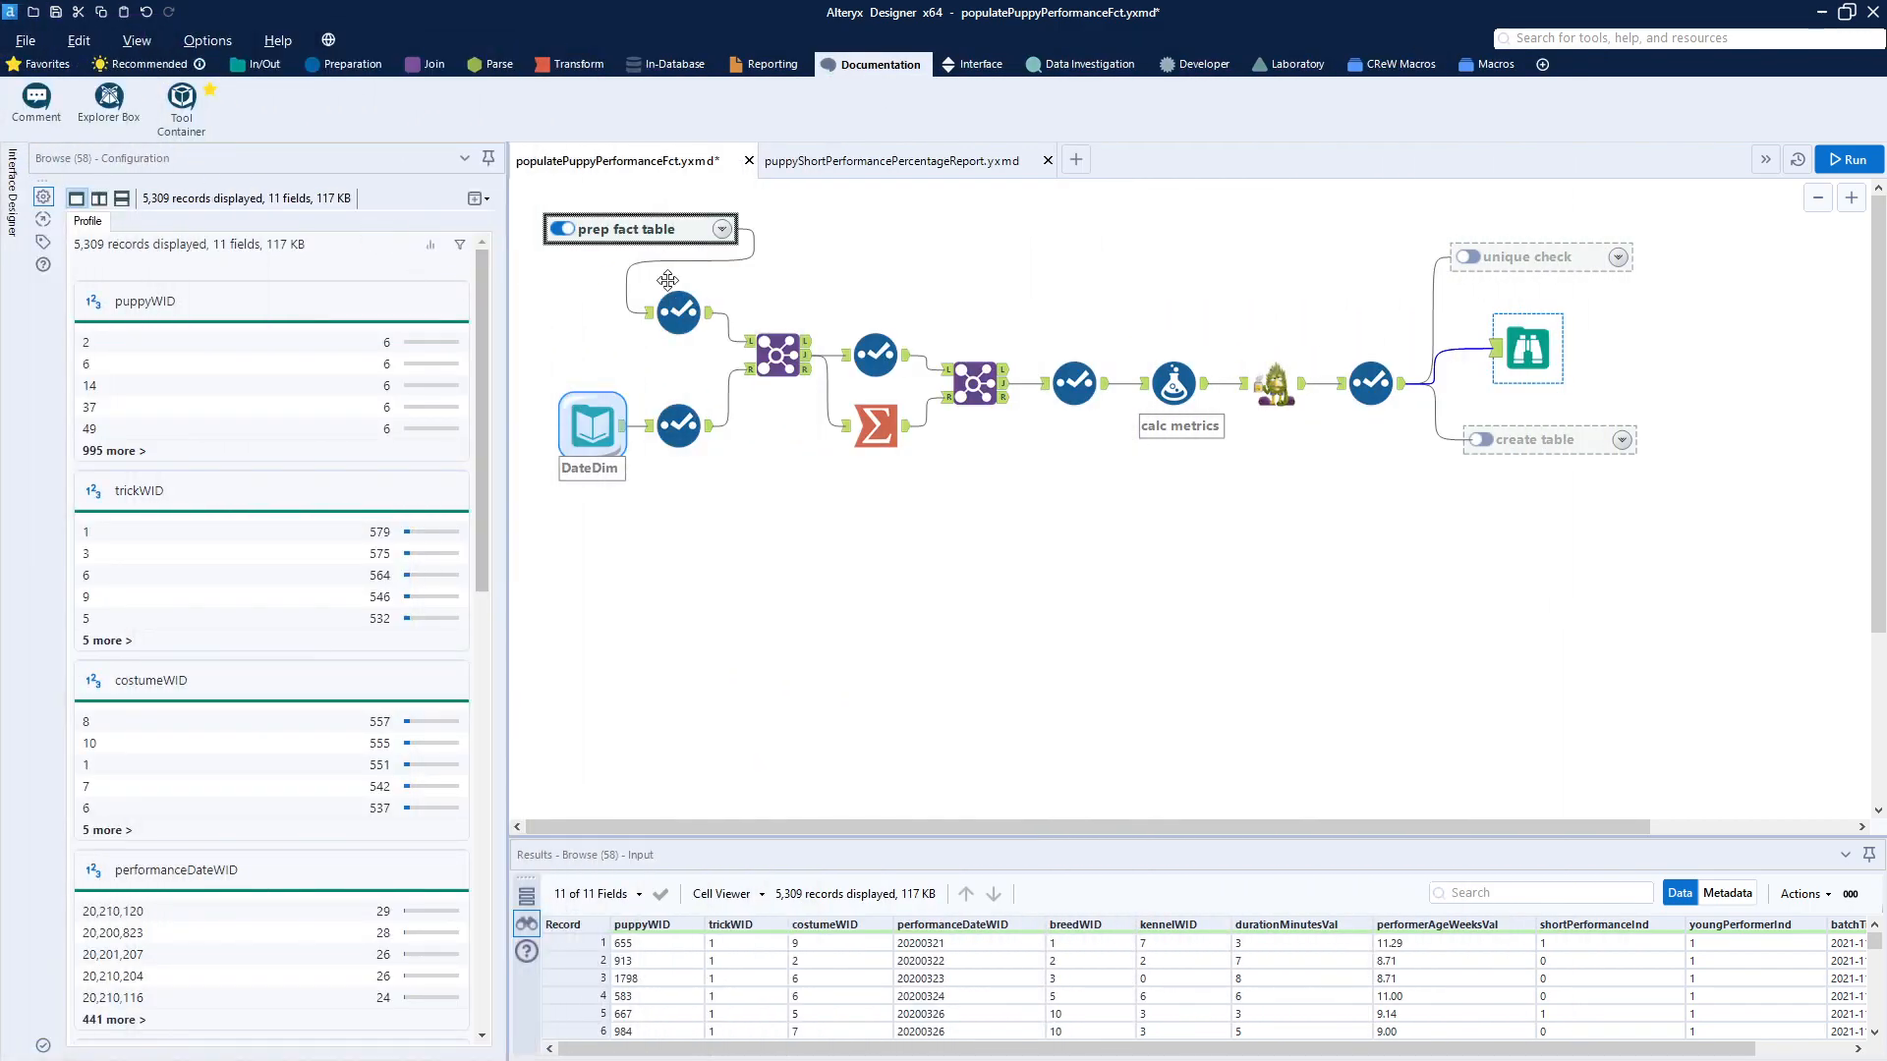
left_click(909, 178)
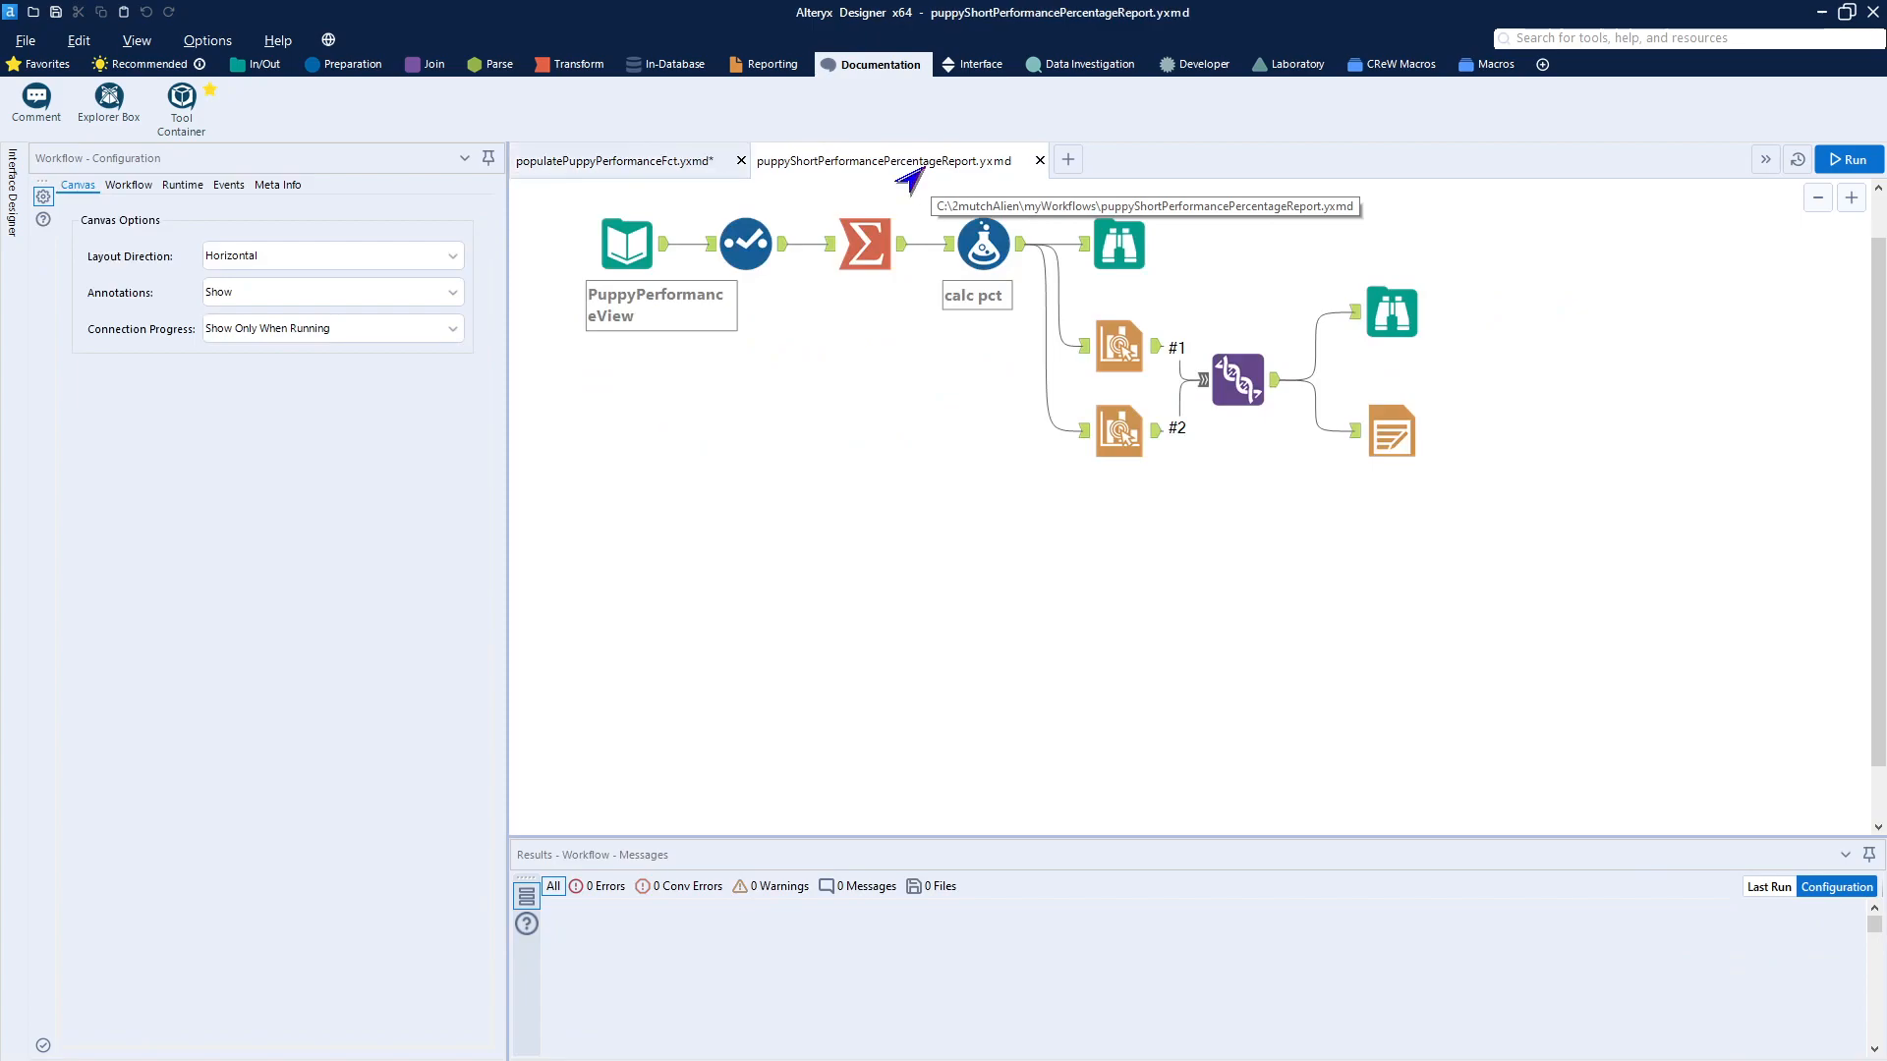
- Review the PuppyPerformanceFct model in SqlDBM and the puppyPerformanceView.sql script in TextPad, and return to Alteryx Designer
left_click(777, 270)
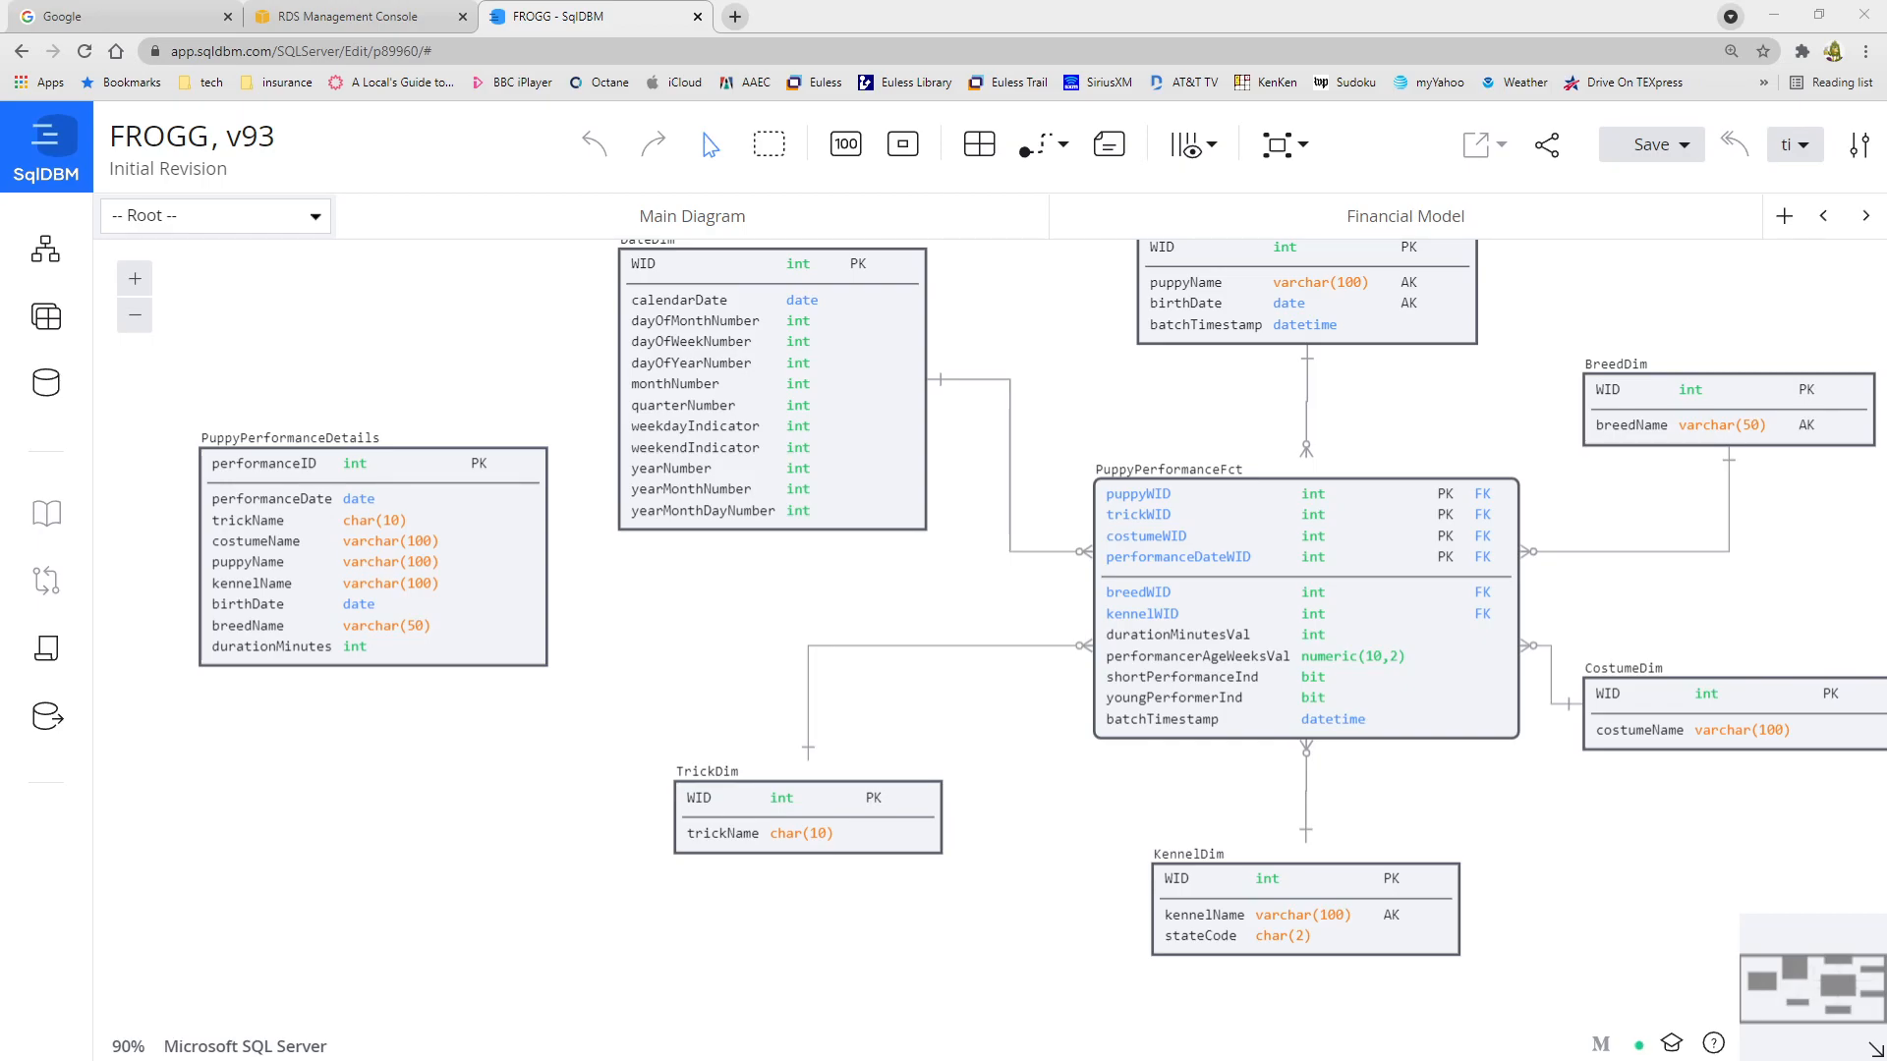
left_click_drag(0, 143, 561, 145)
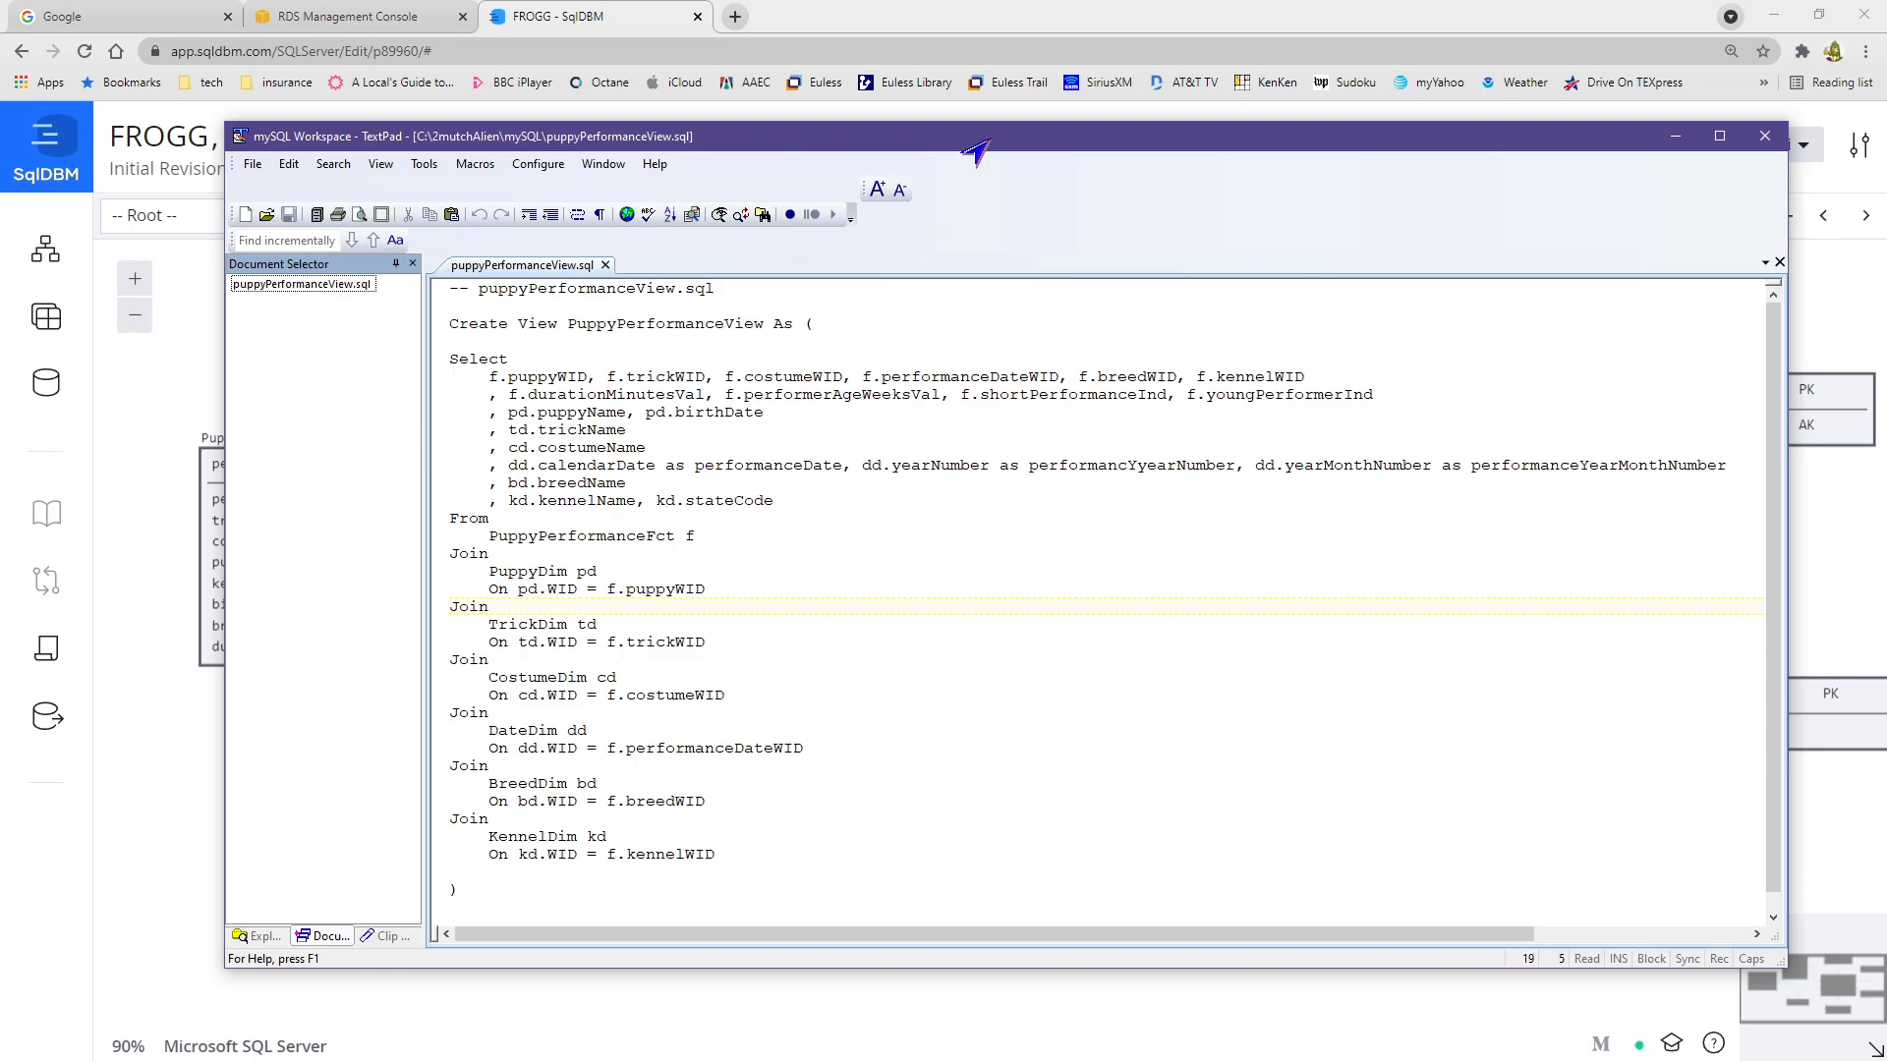
left_click(1675, 135)
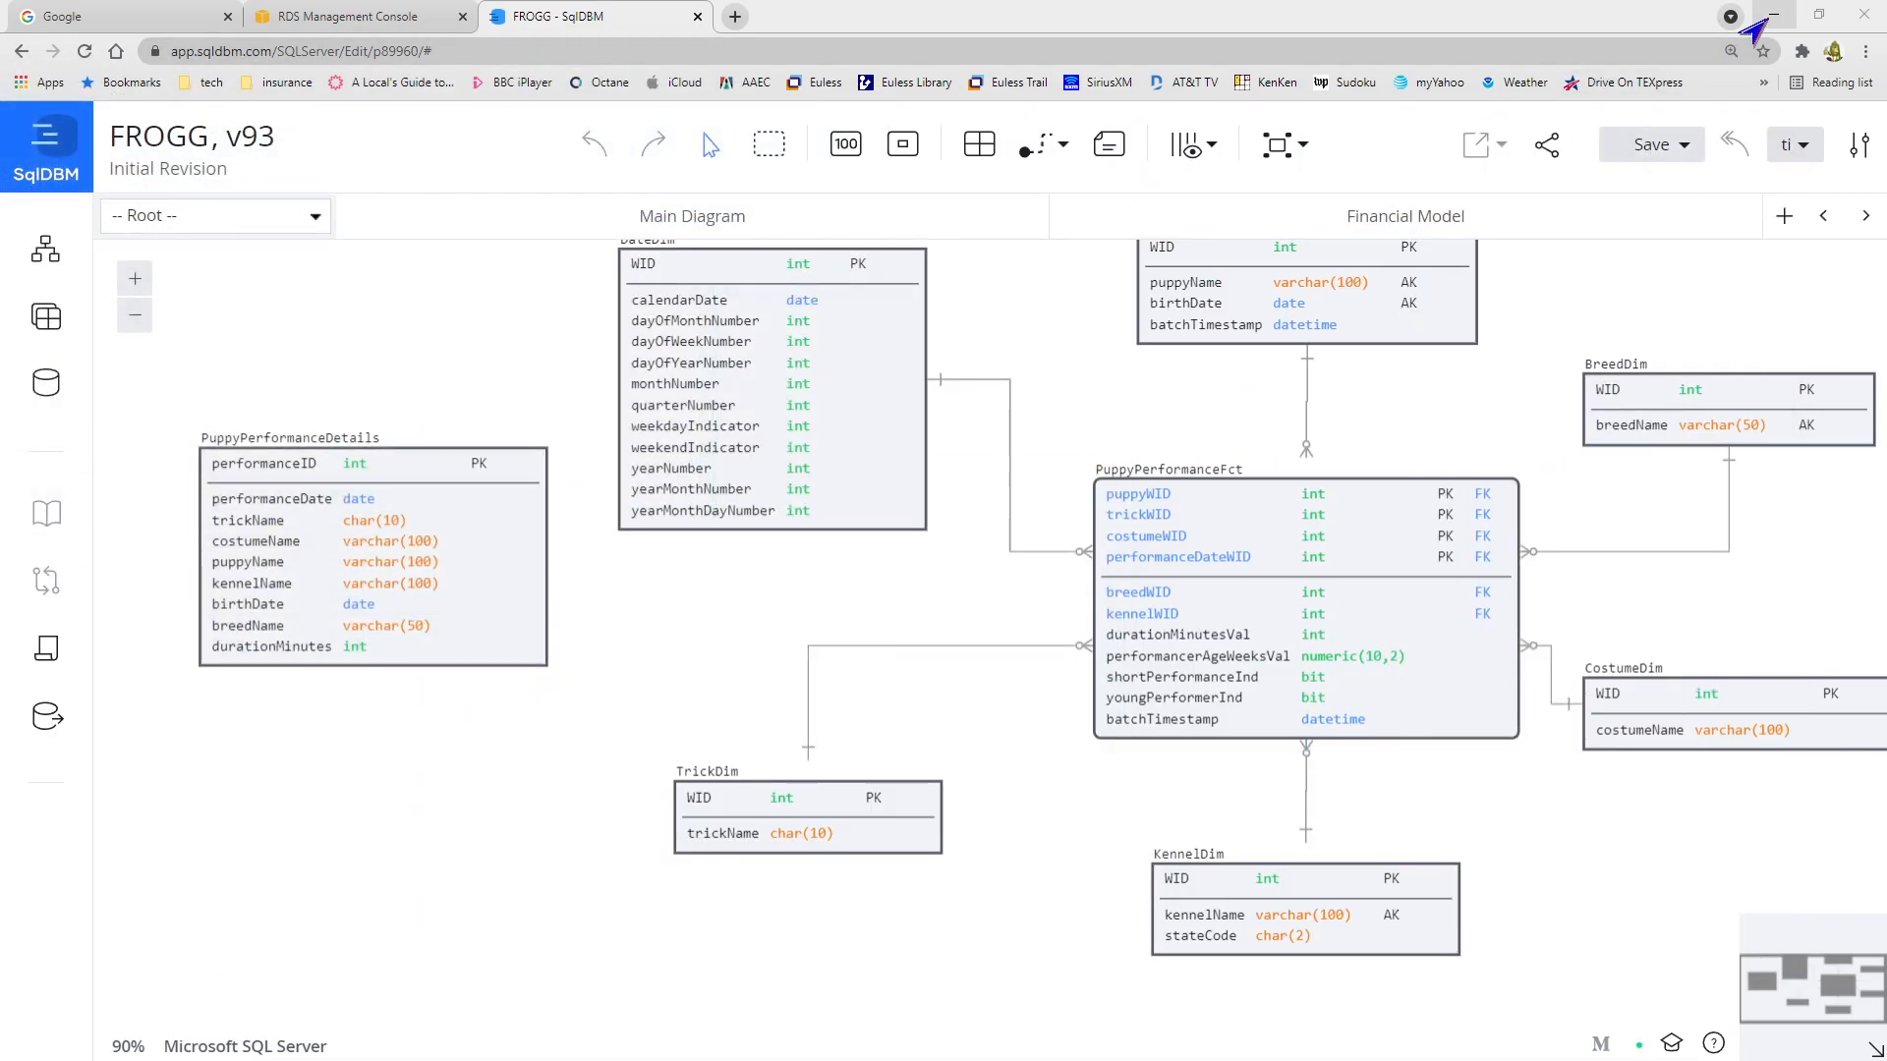
left_click(1774, 15)
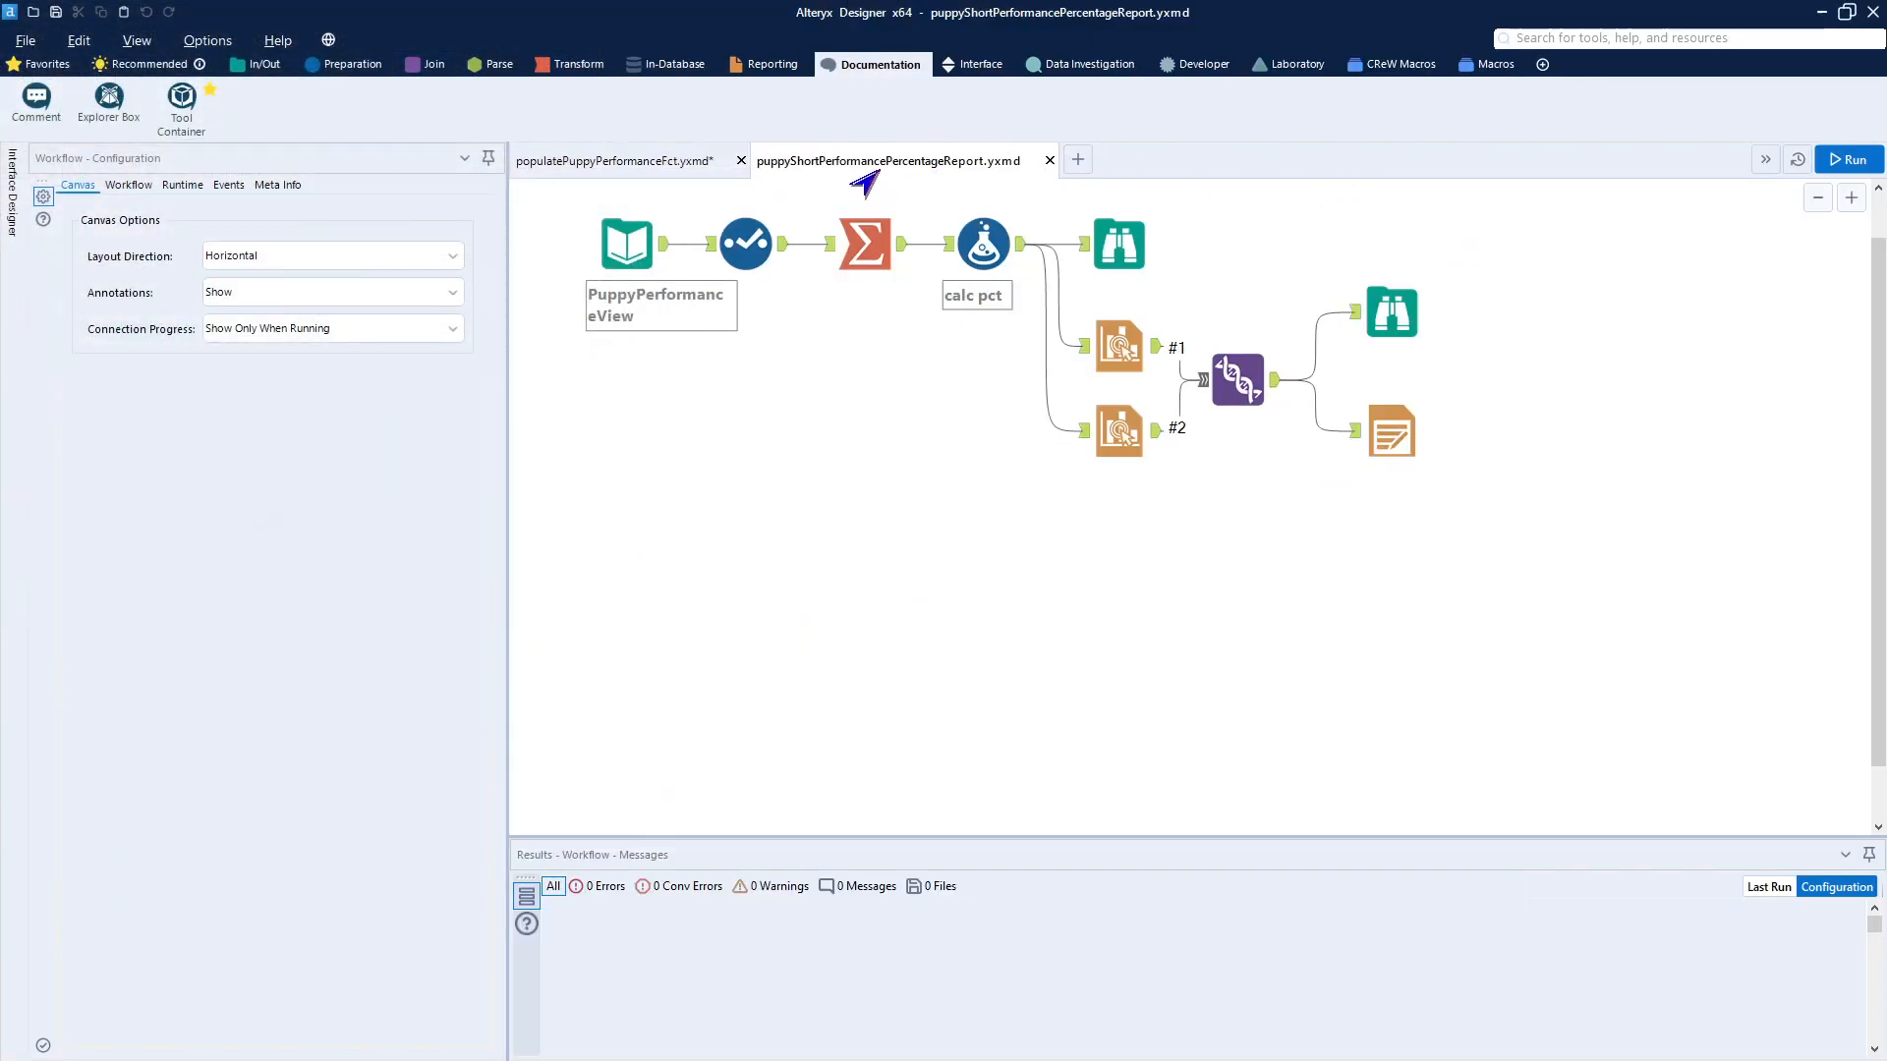
- Run the report workflow and inspect the table query behind the PuppyPerformanceView input in the SQL editor
left_click(638, 252)
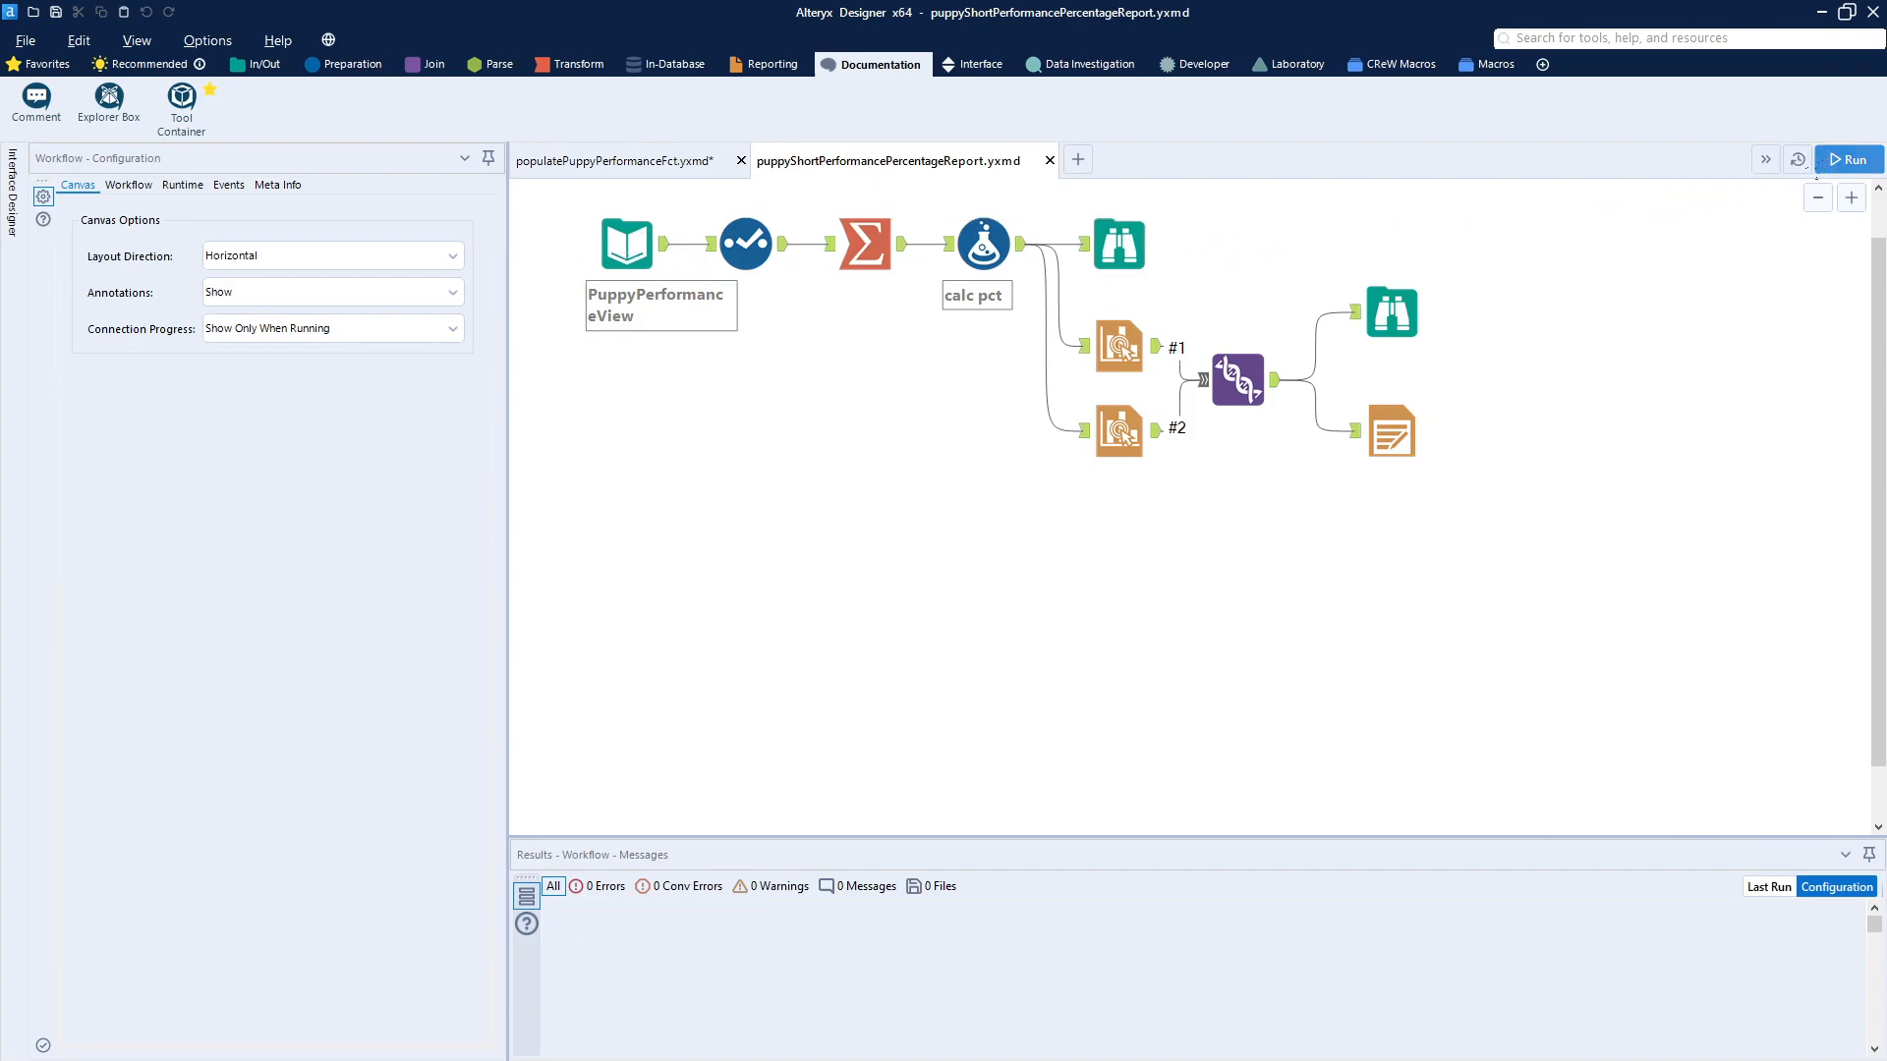
left_click(1845, 160)
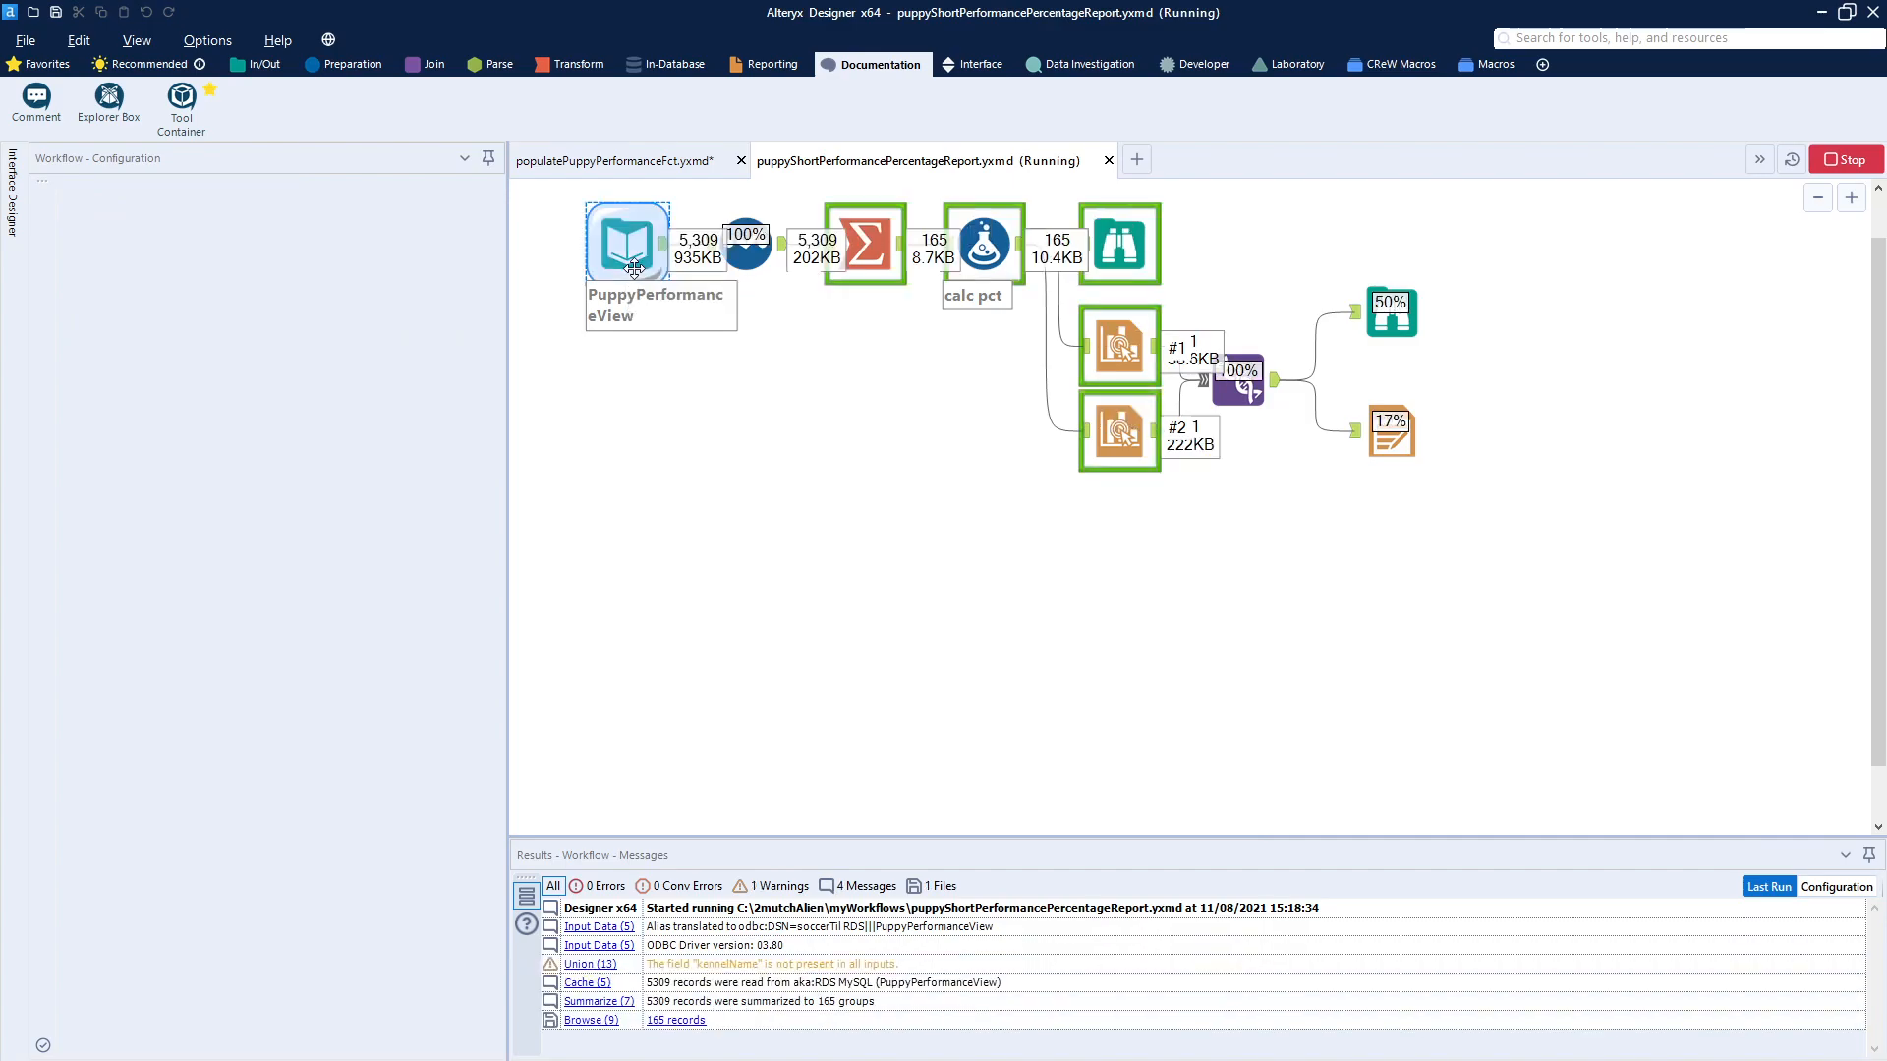
left_click(640, 268)
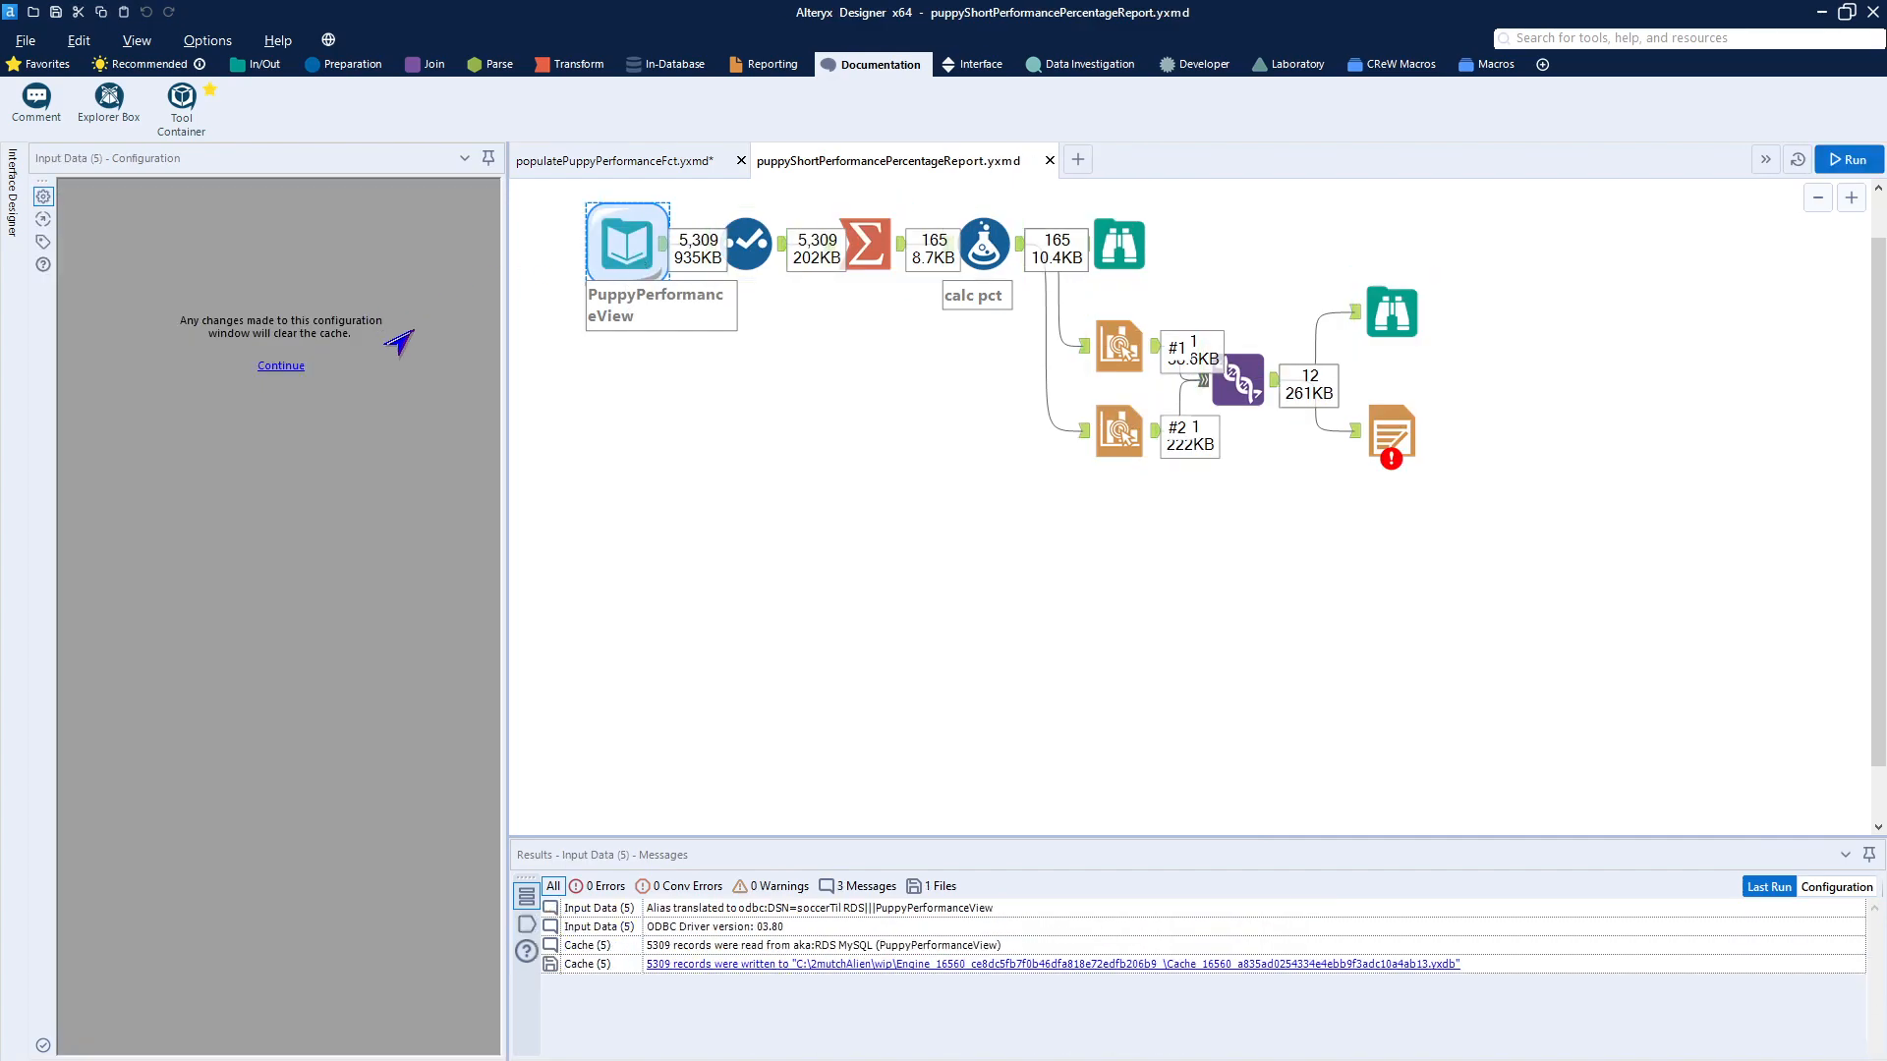
left_click(298, 373)
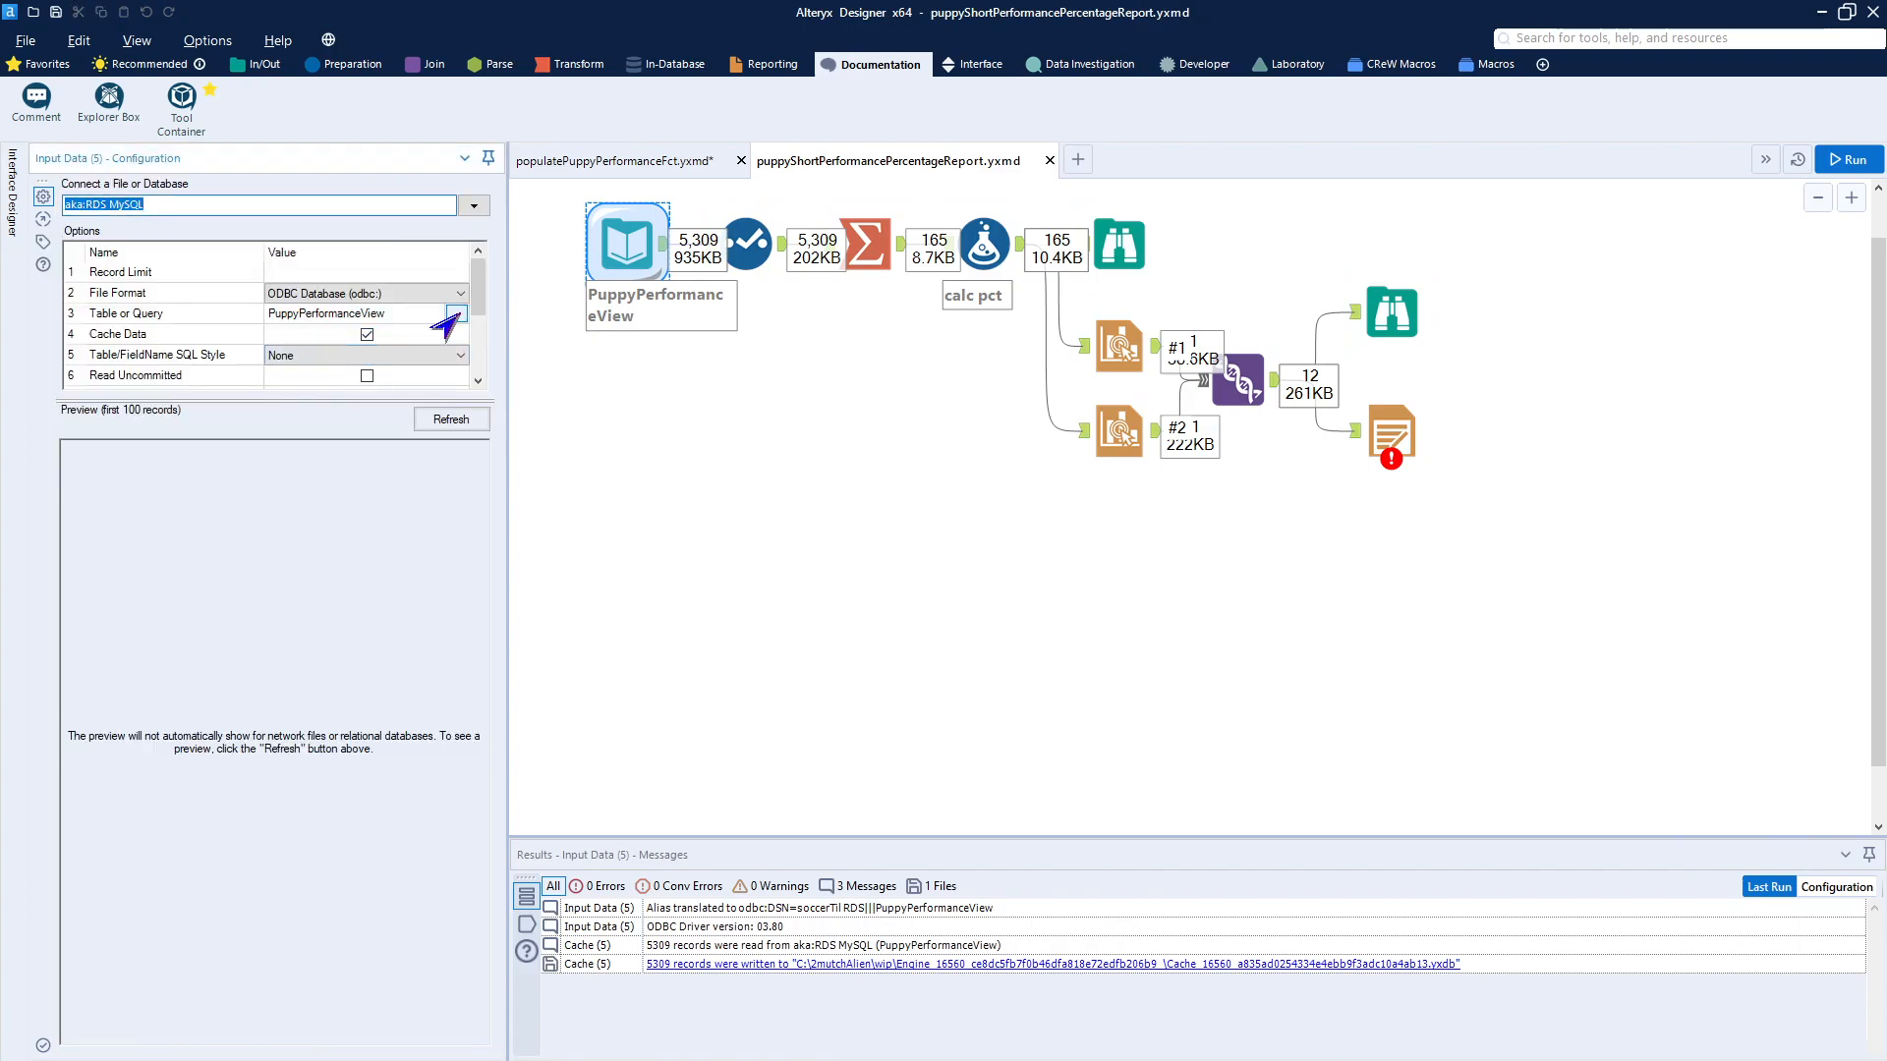
left_click(455, 313)
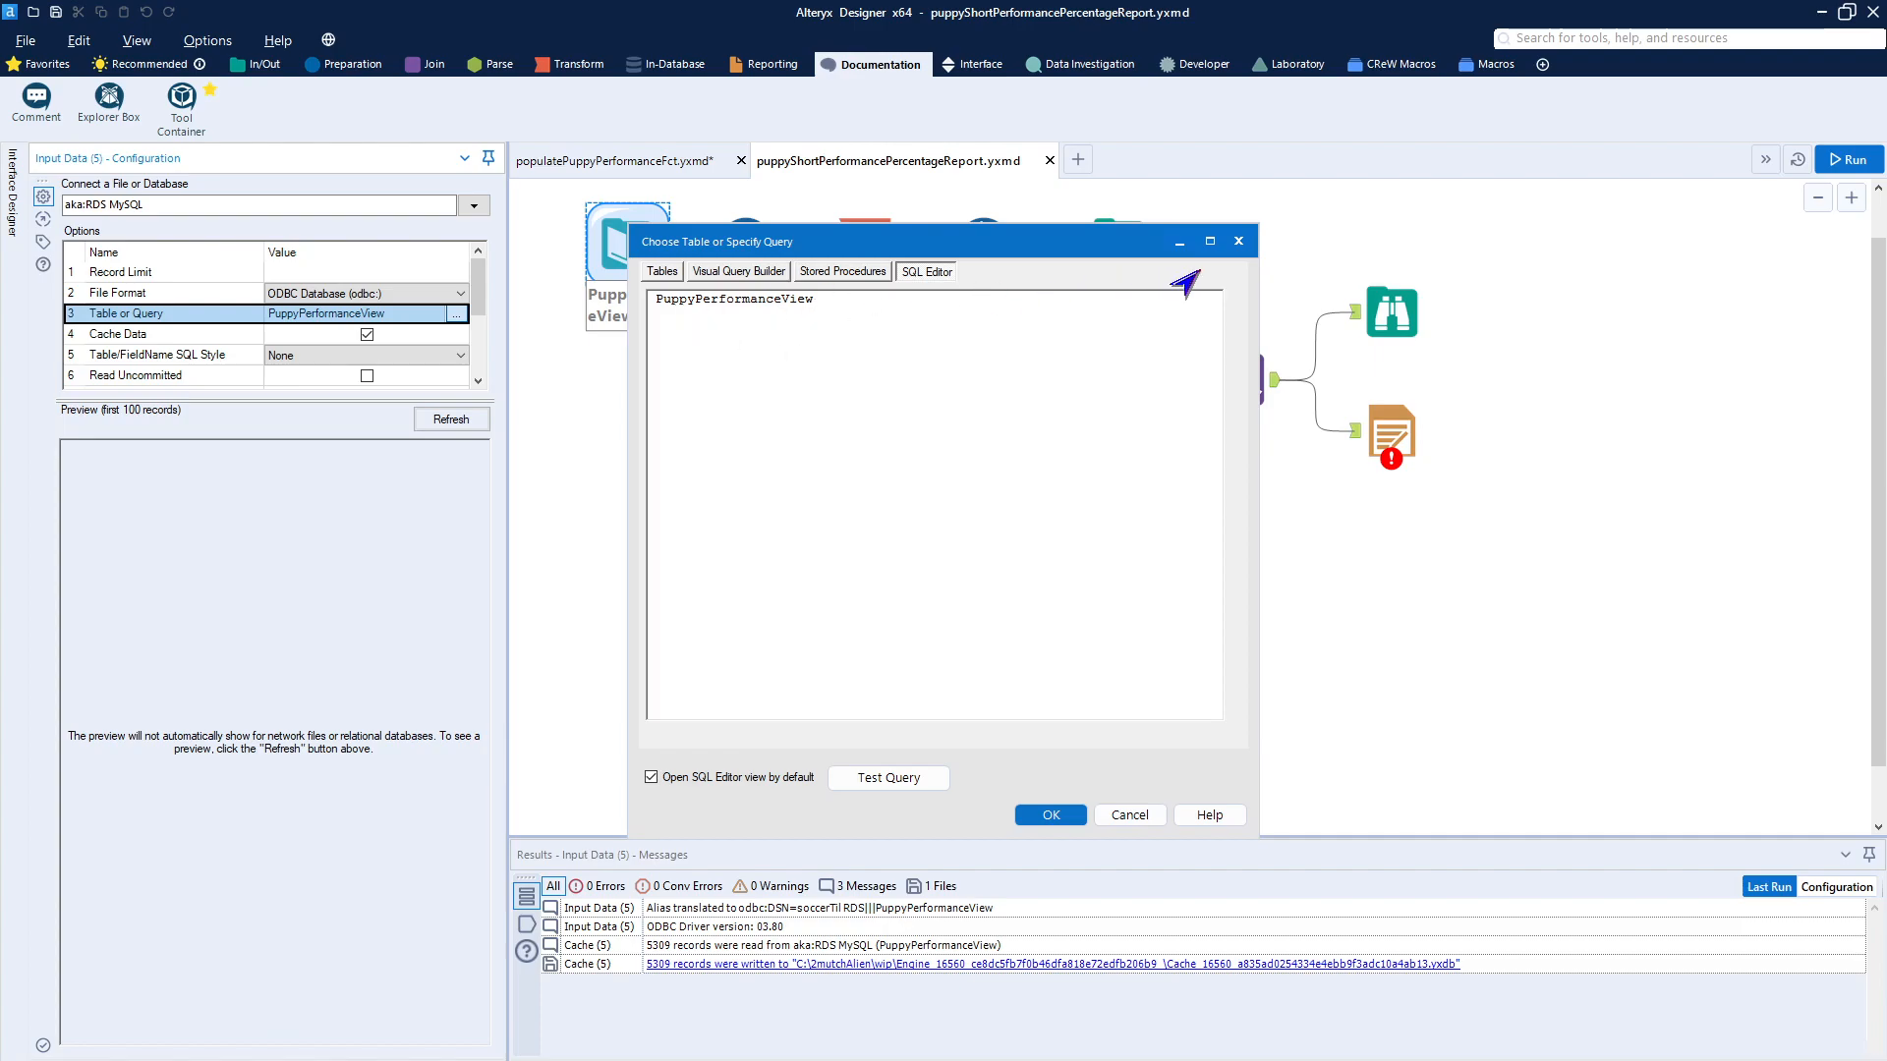
left_click(1238, 241)
- Inspect the Select tool's kept fields and the Summarize tool's actions, widening the Field column of the action list
left_click(746, 244)
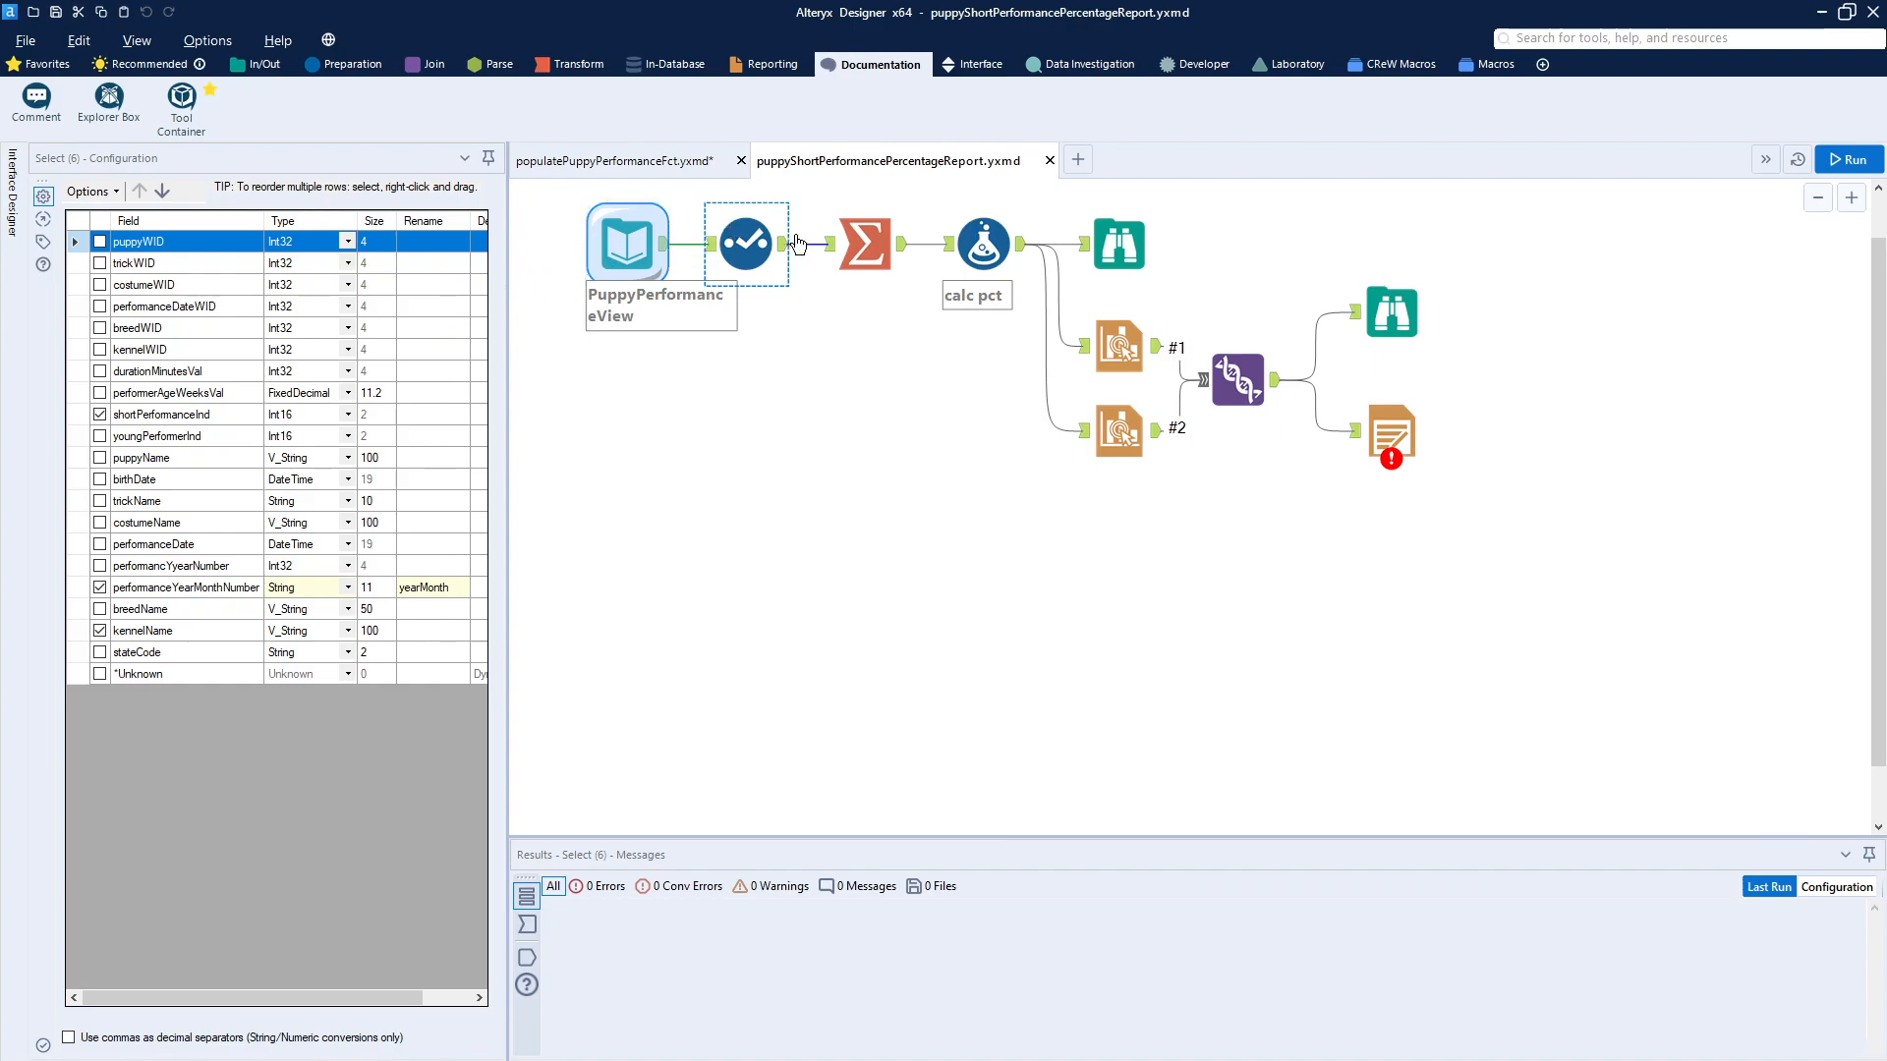
left_click(878, 239)
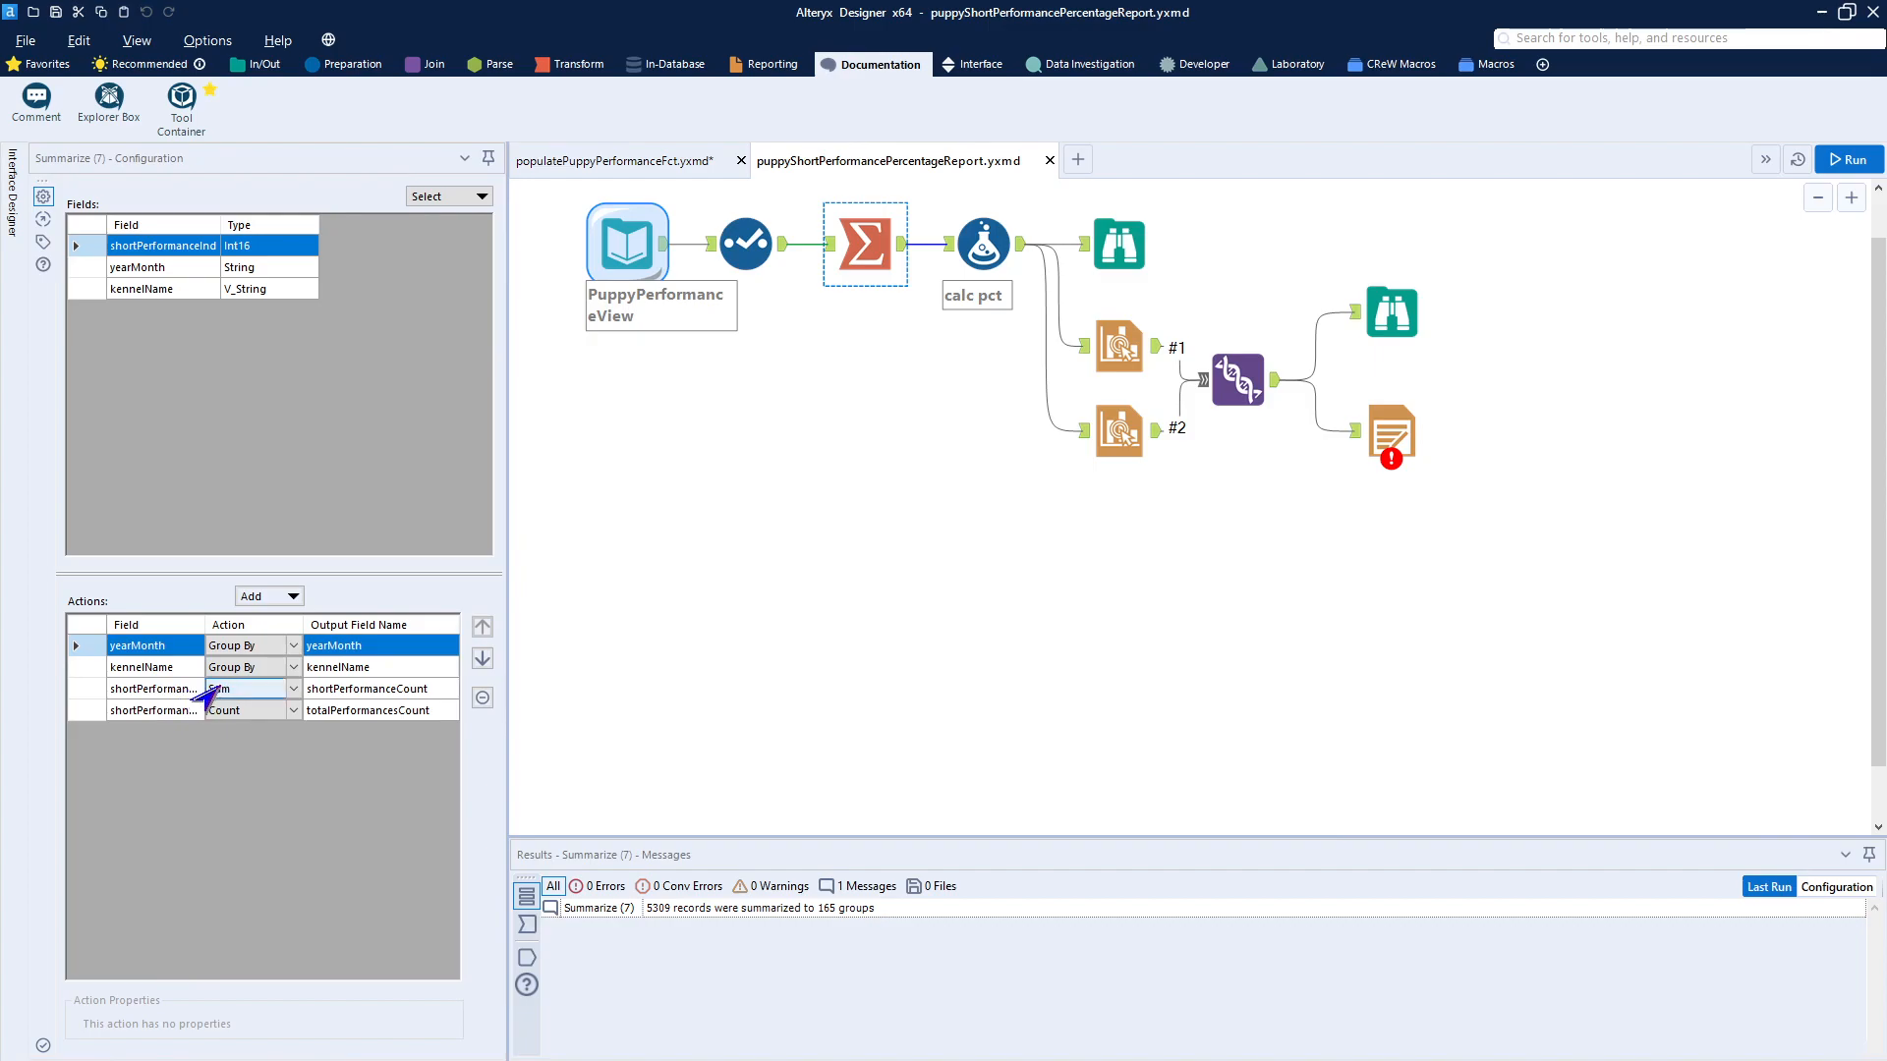
left_click_drag(207, 626, 251, 632)
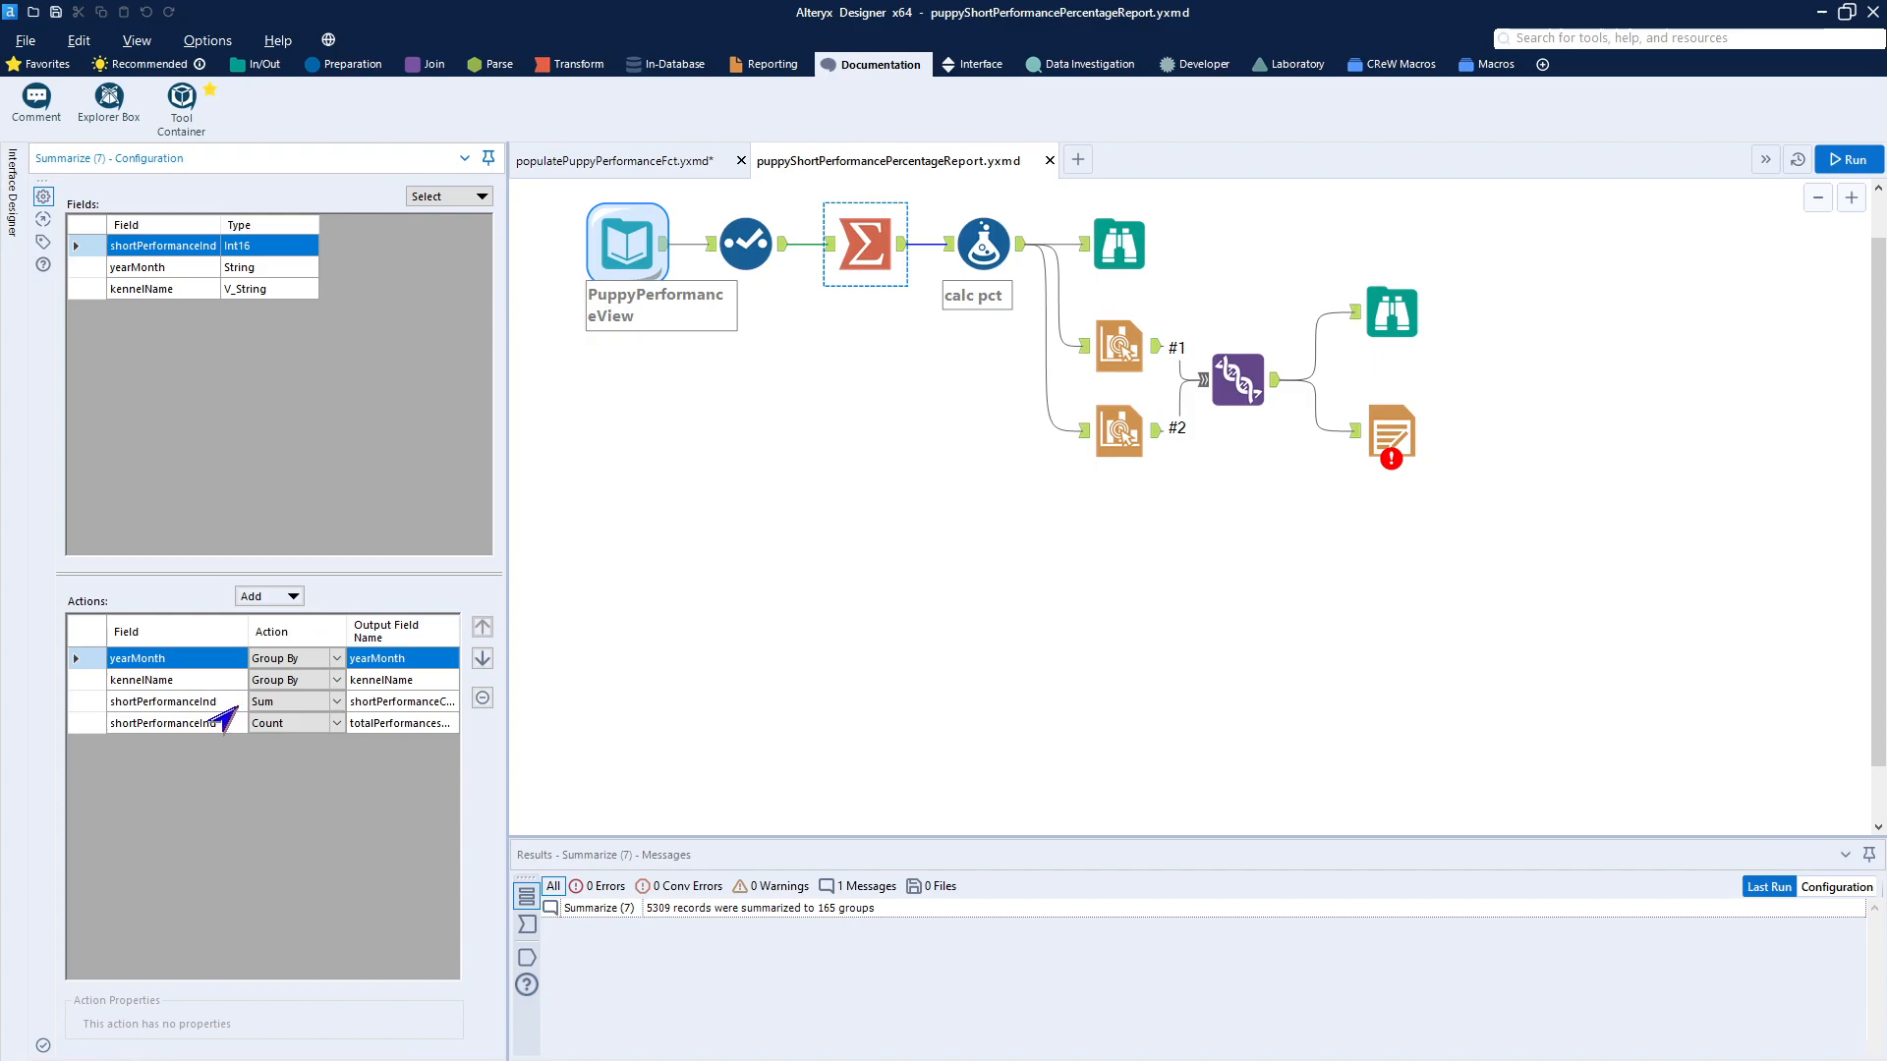
- Inspect the calc pct formula for shortPerformancePct and browse its output records in an enlarged results area
left_click(983, 245)
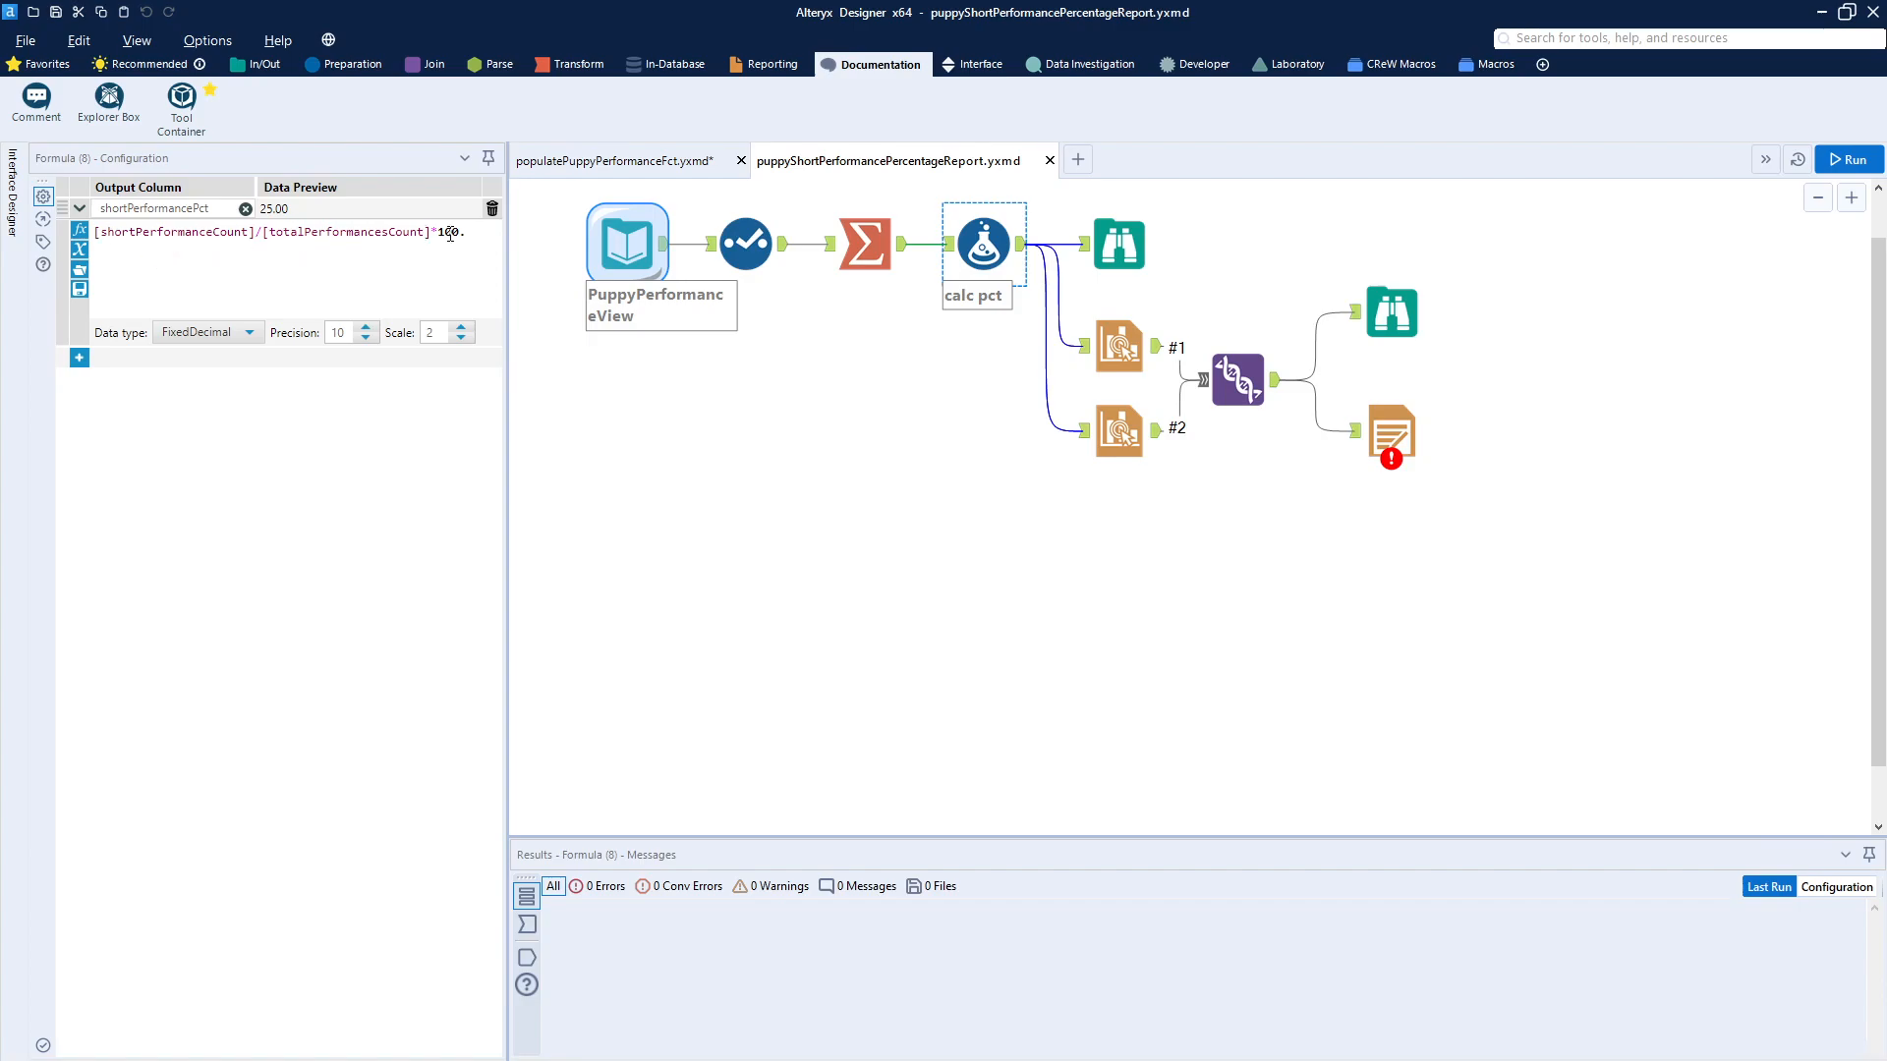
left_click(1105, 250)
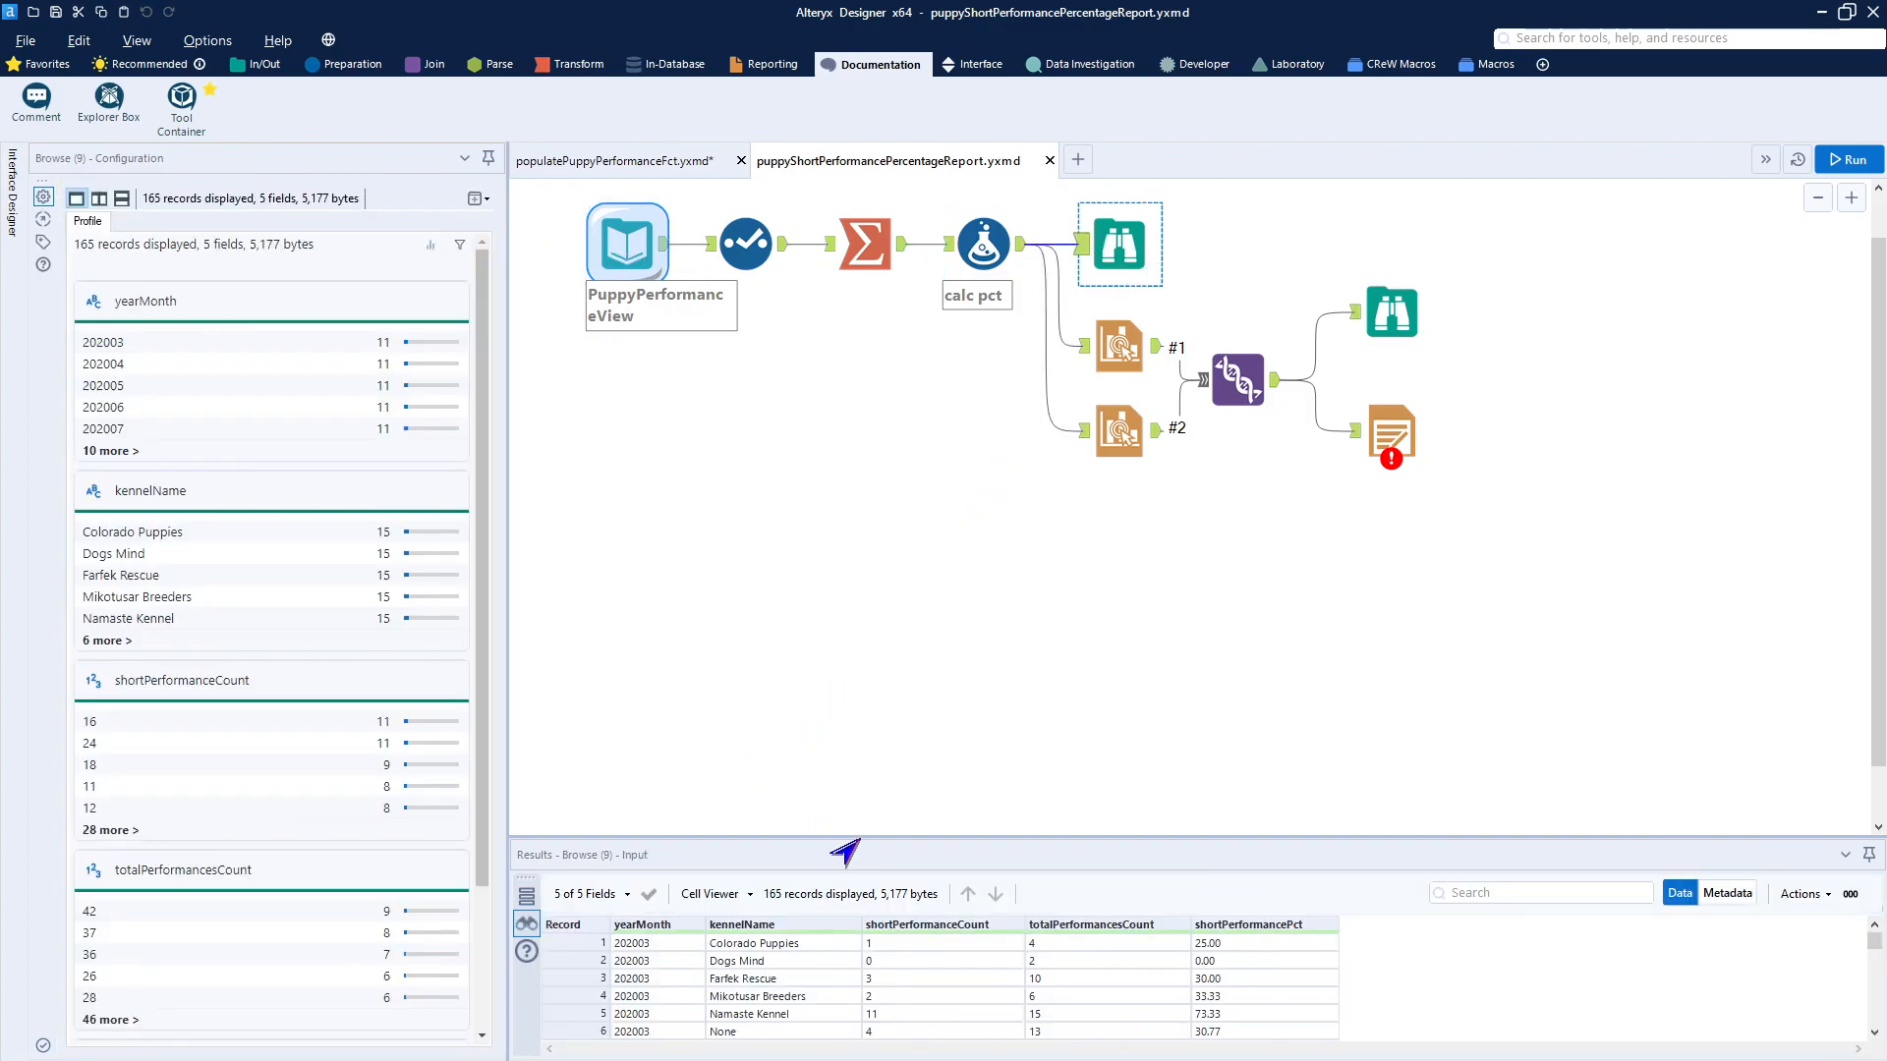
left_click_drag(899, 837, 892, 596)
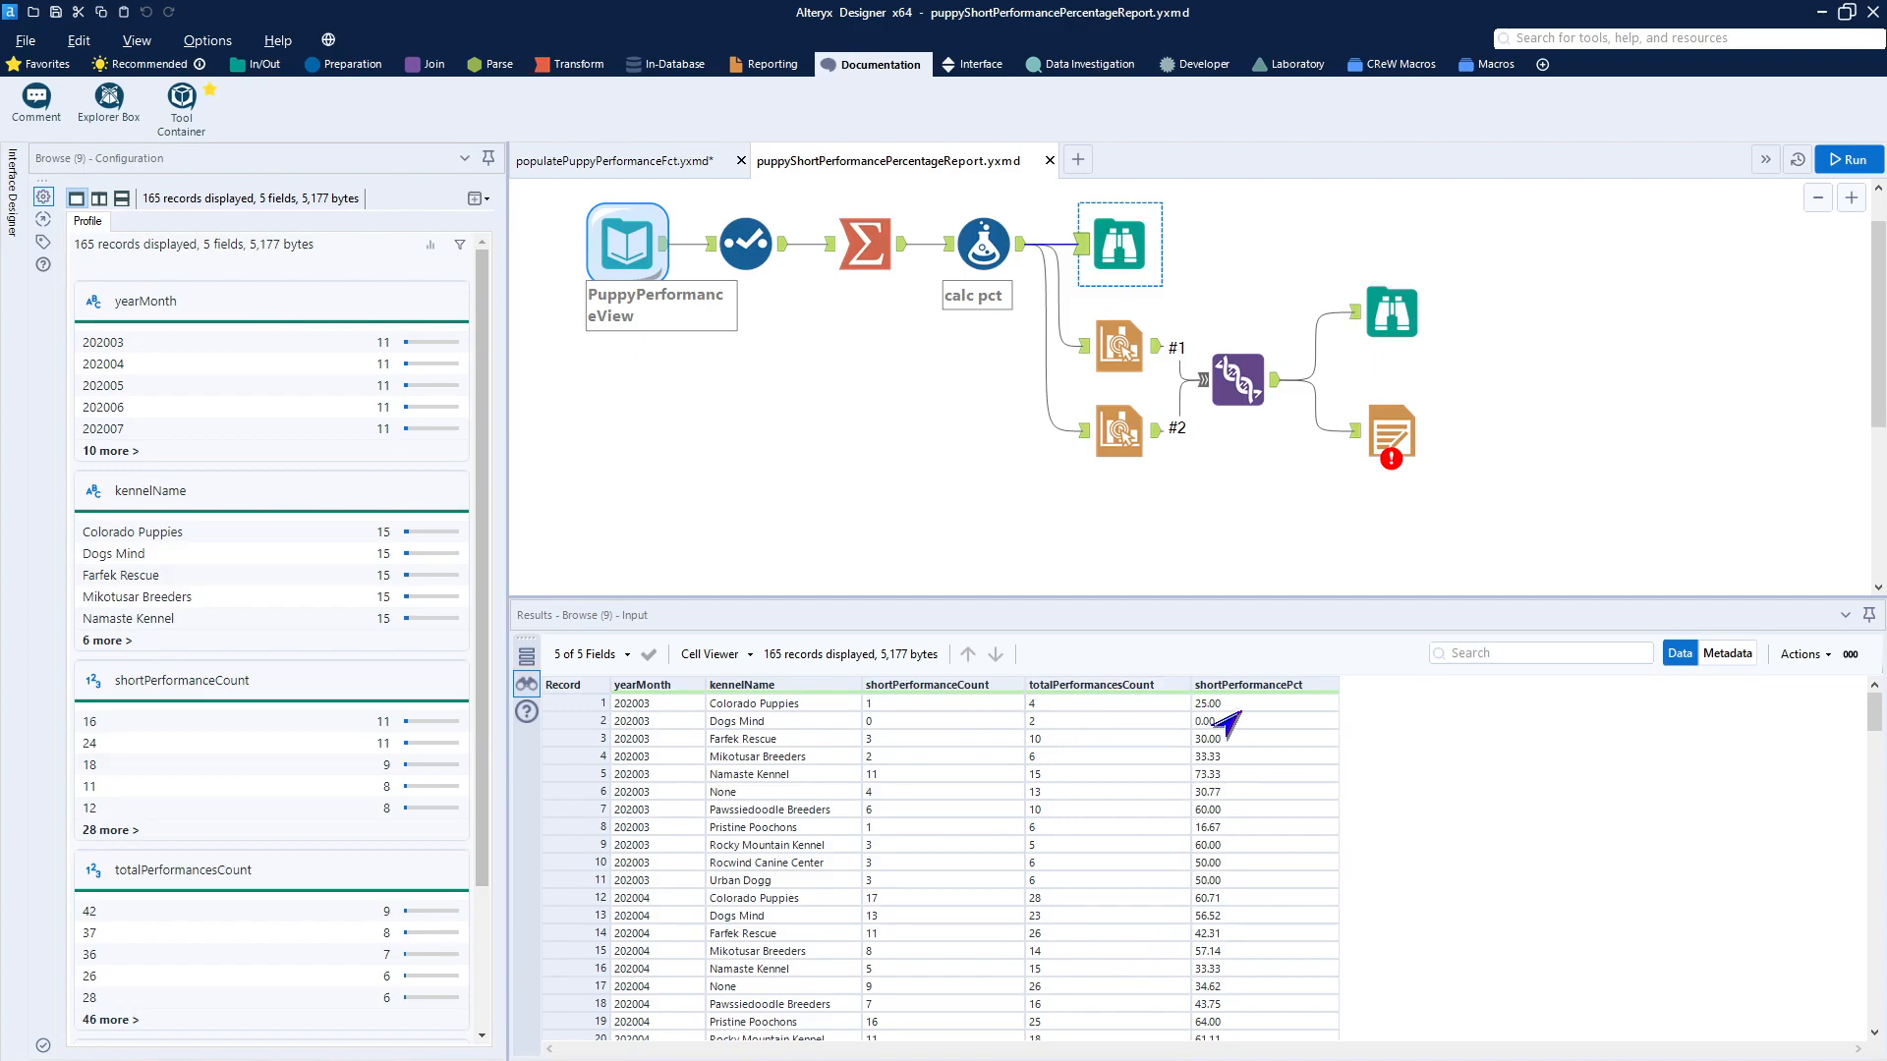
scroll(966, 887, "down", 3)
scroll(966, 887, "up", 3)
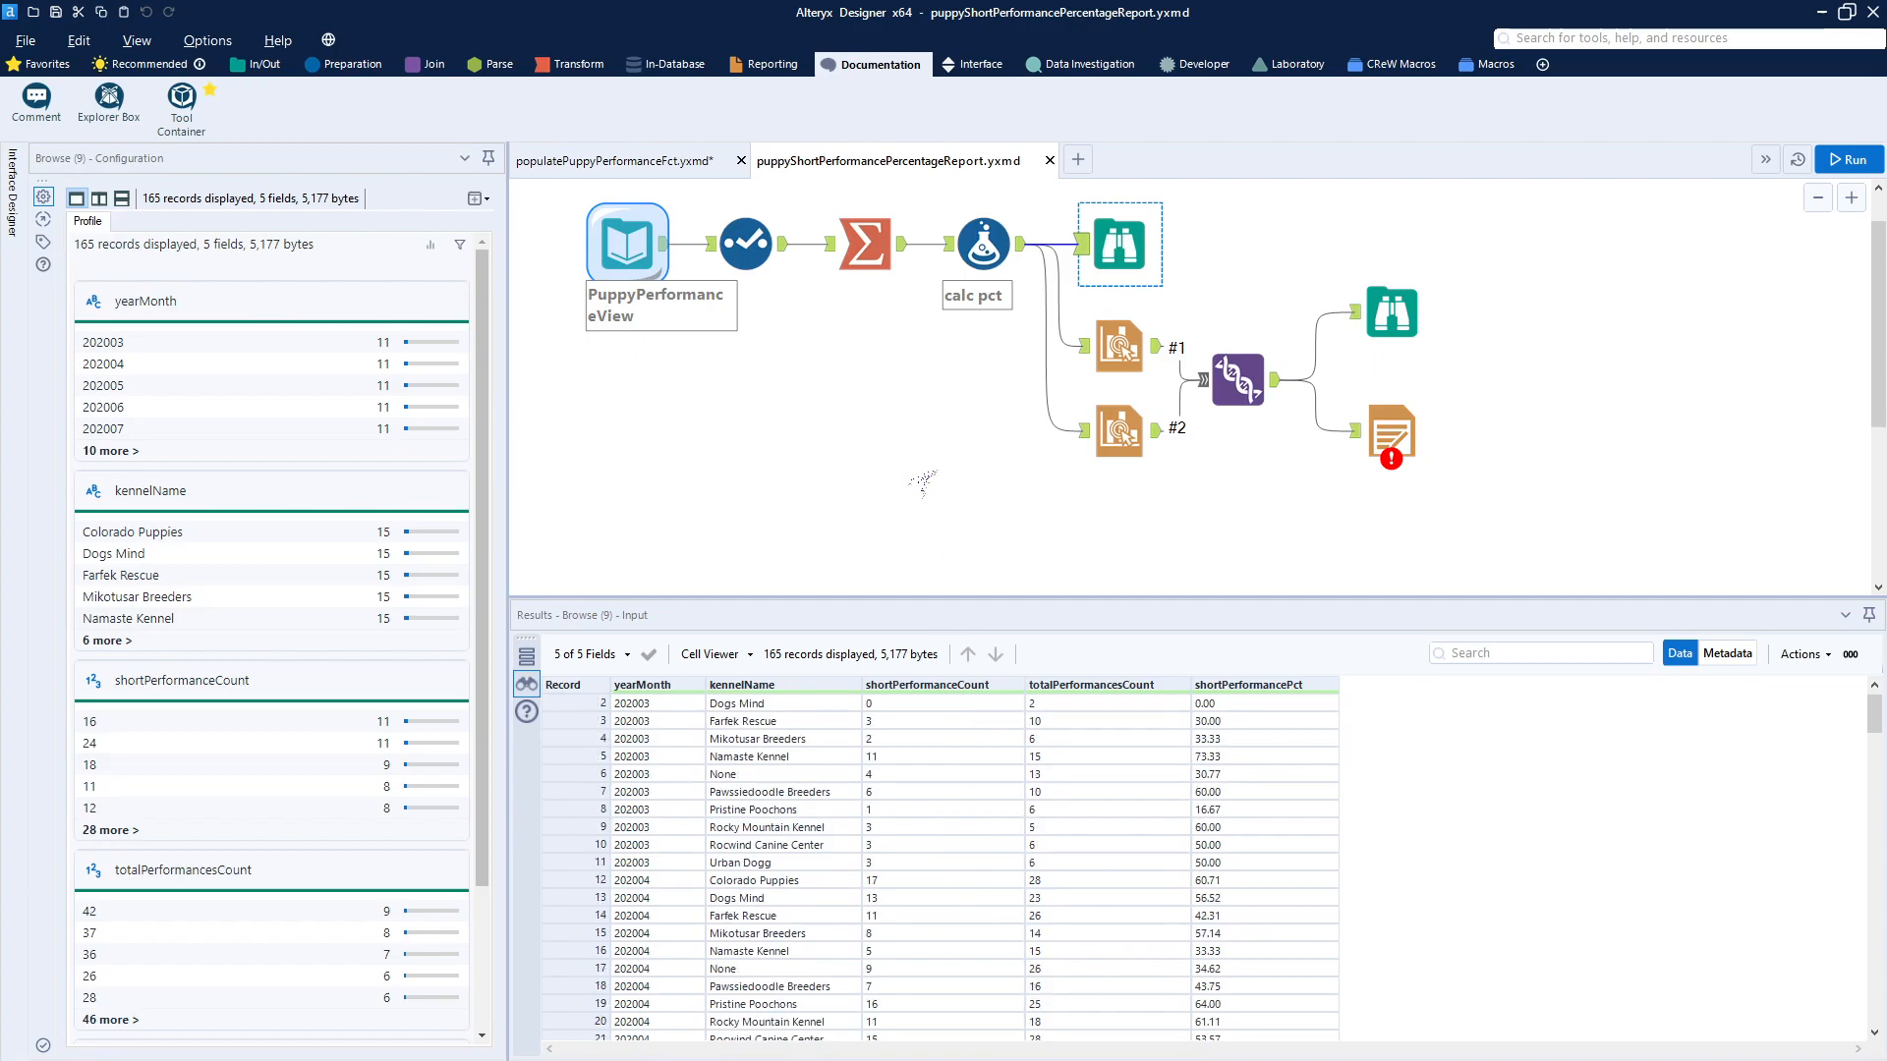
- Inspect the first Interactive Chart's line layer and its split by kennelName, and close the chart configuration
left_click(1112, 352)
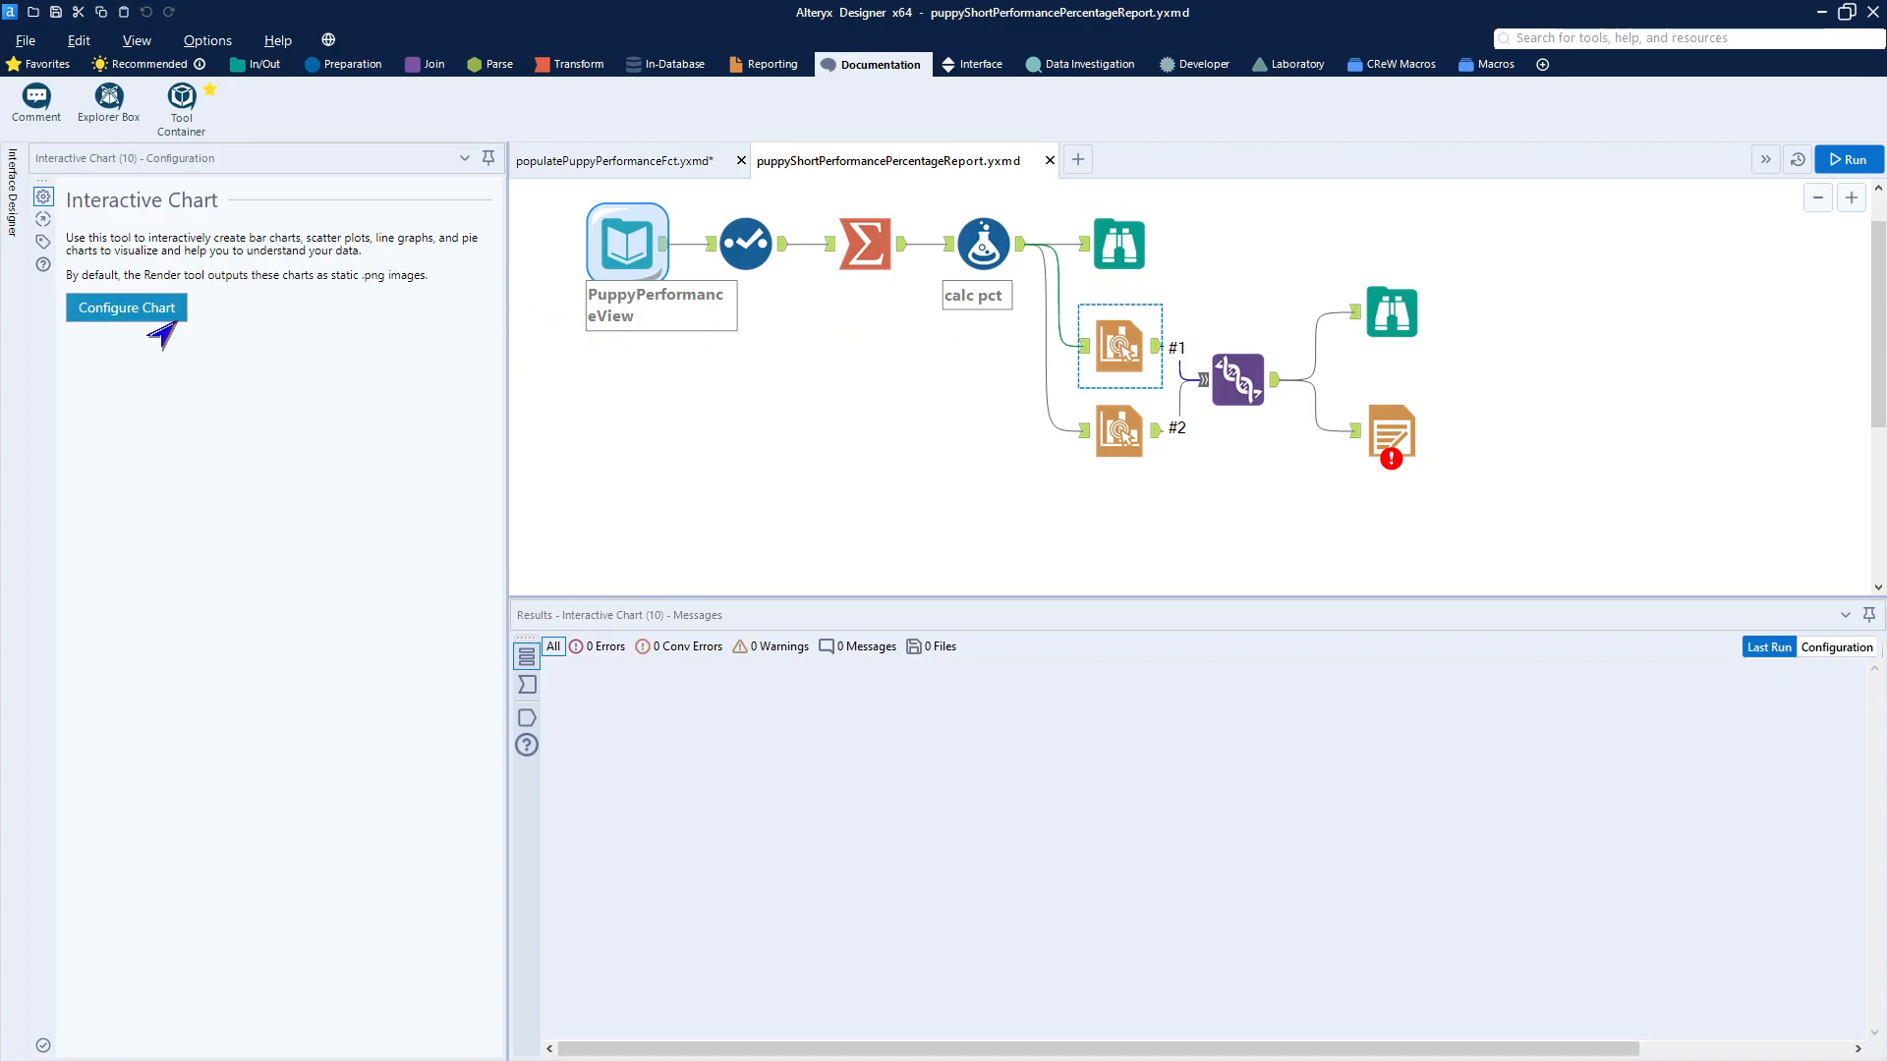
left_click(140, 311)
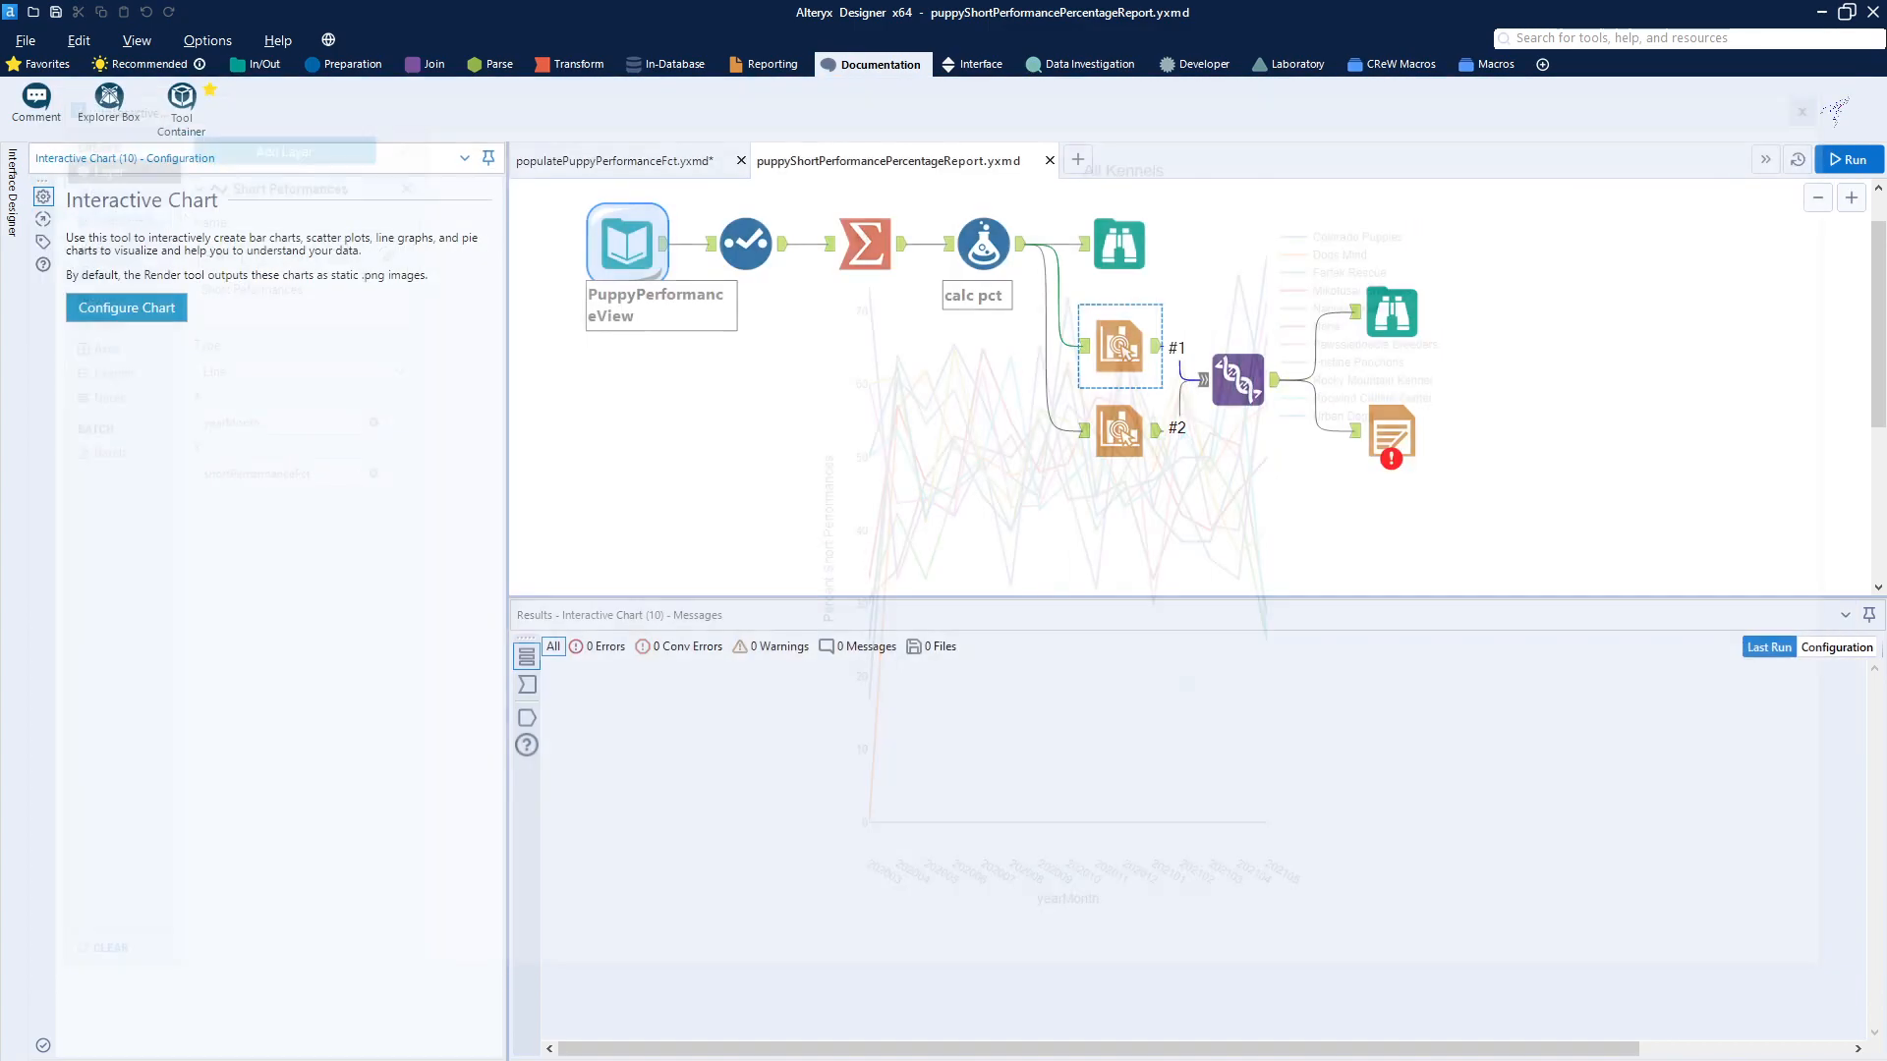
left_click(1837, 94)
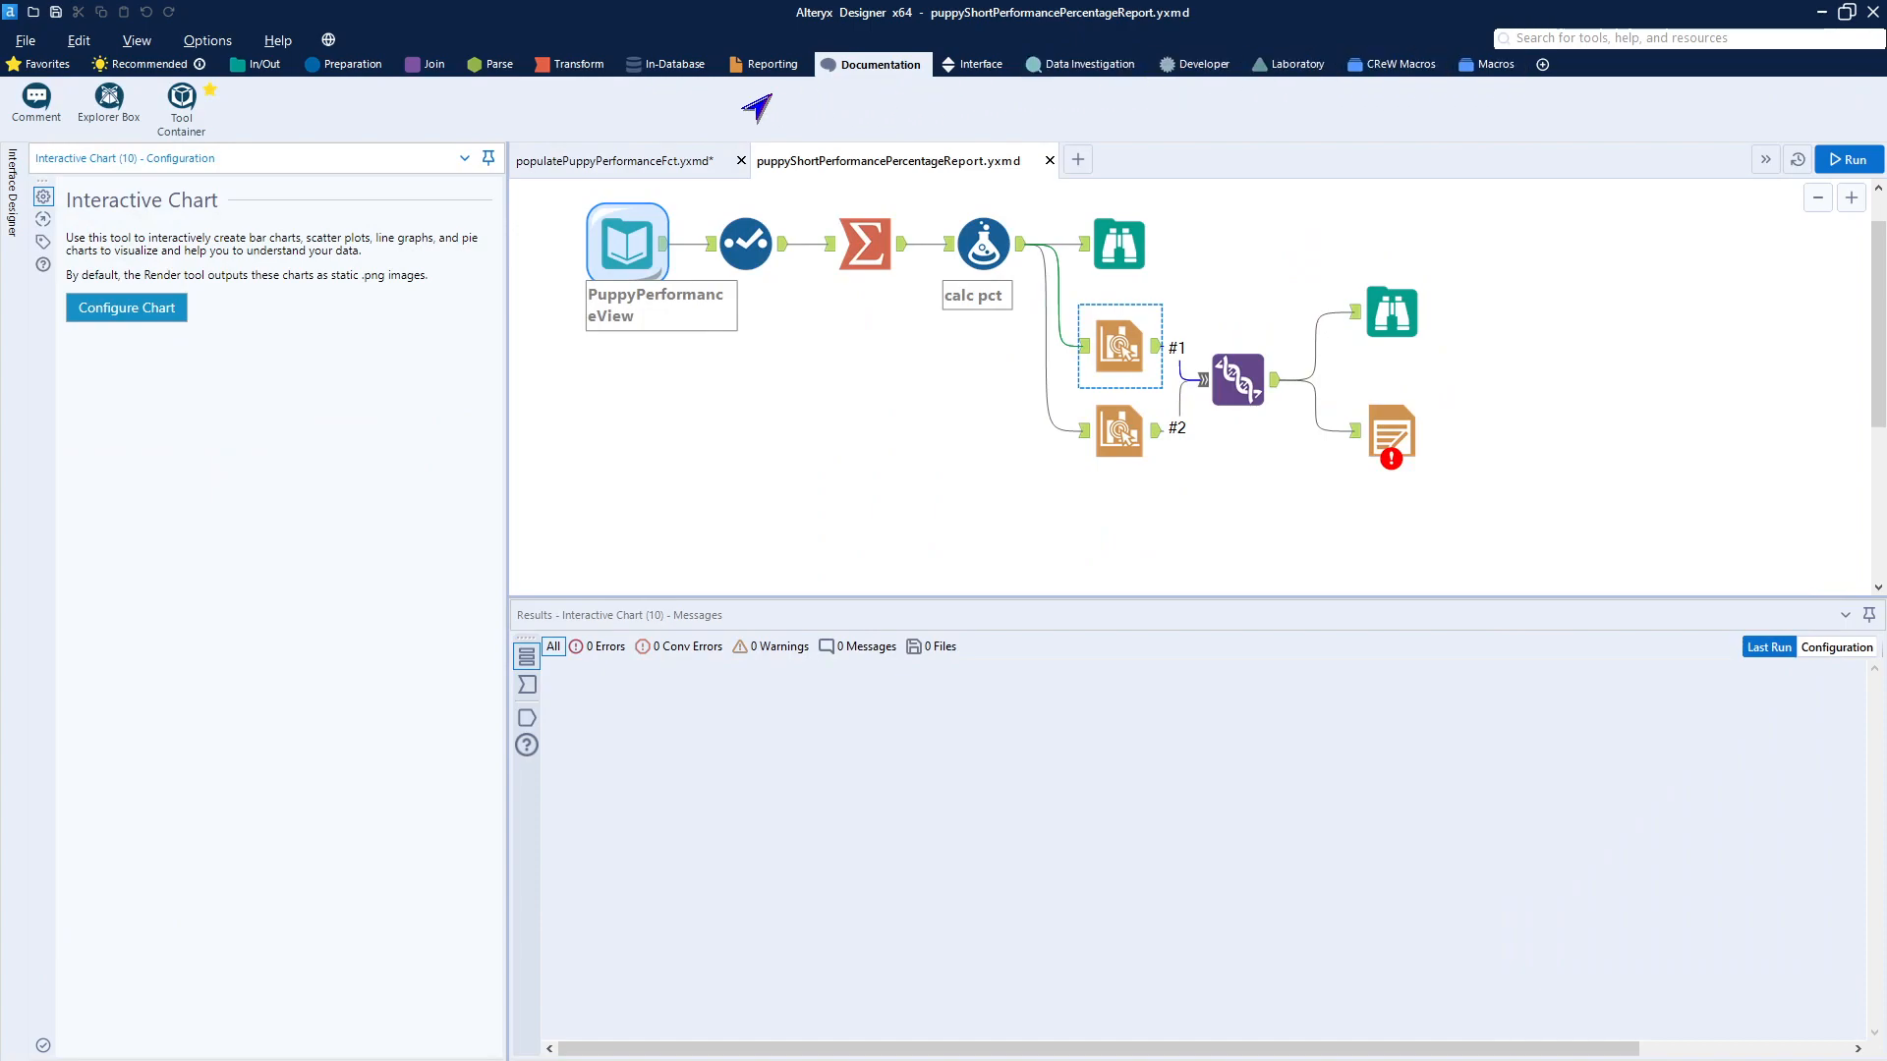
left_click(757, 67)
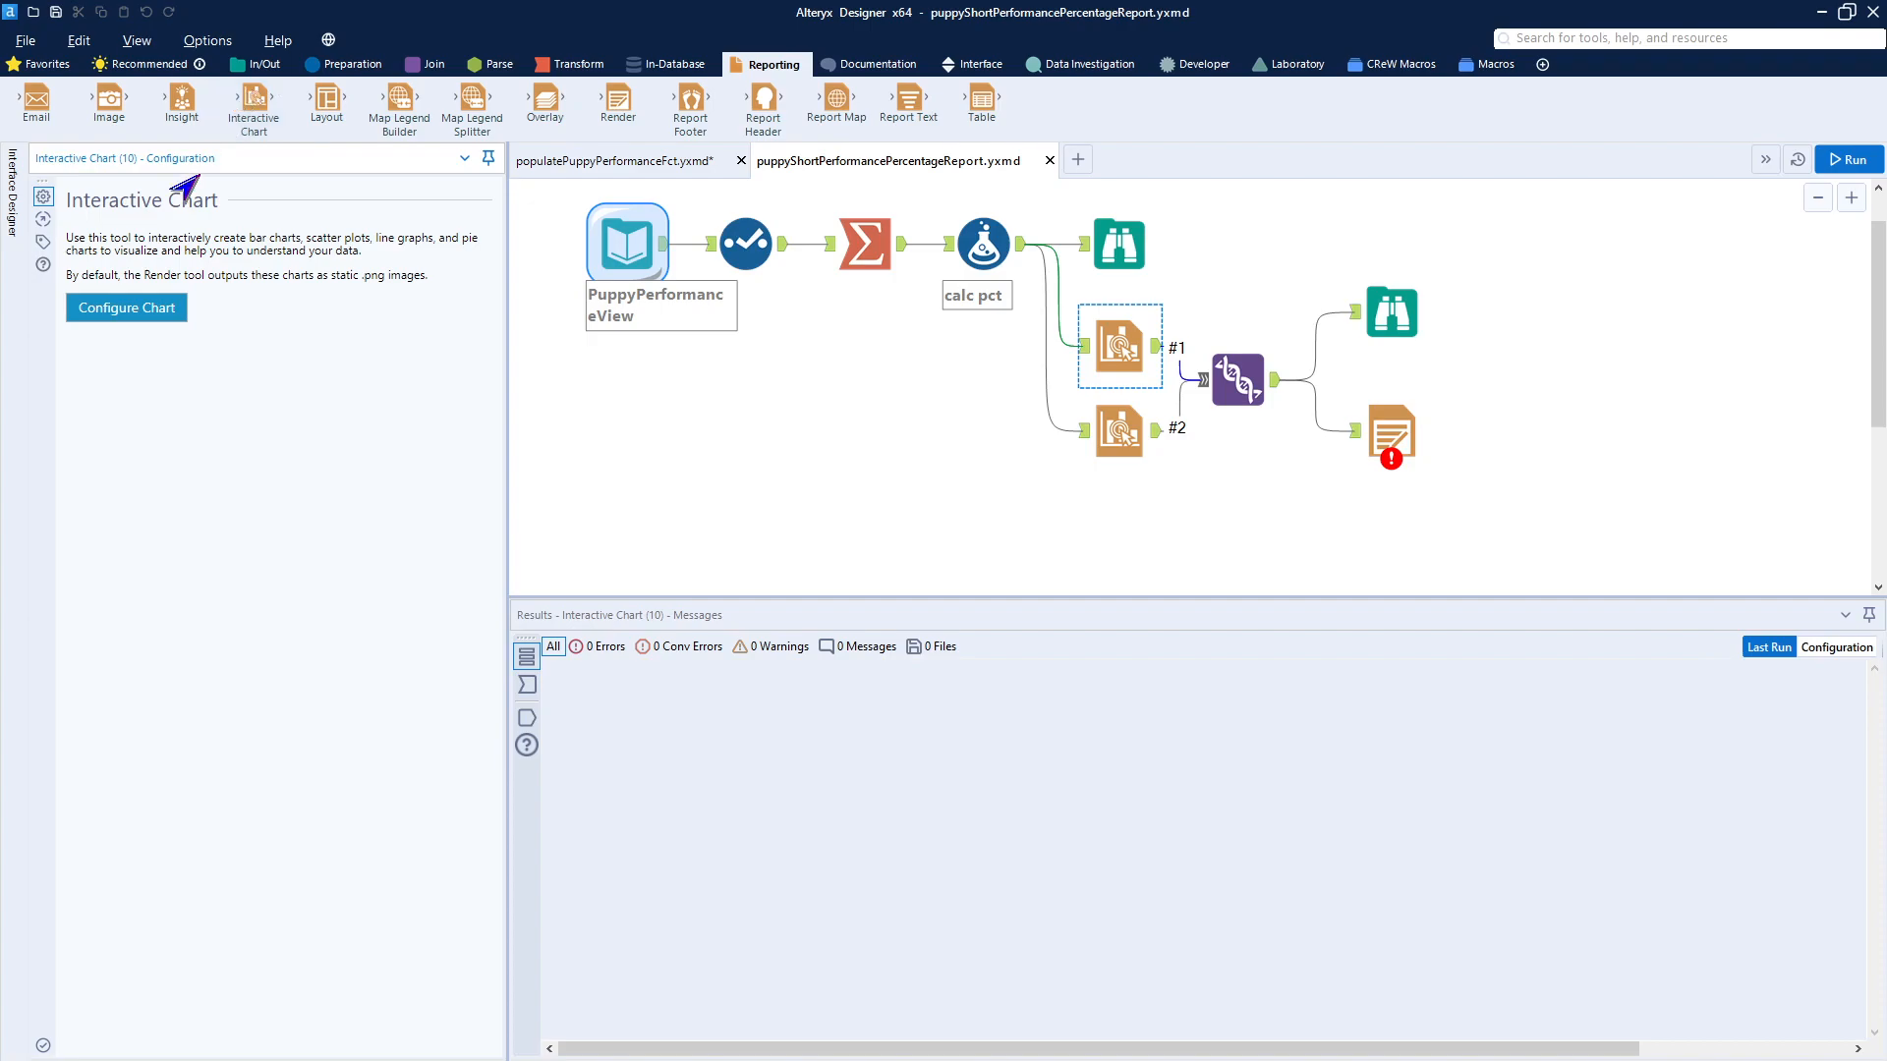
left_click(119, 309)
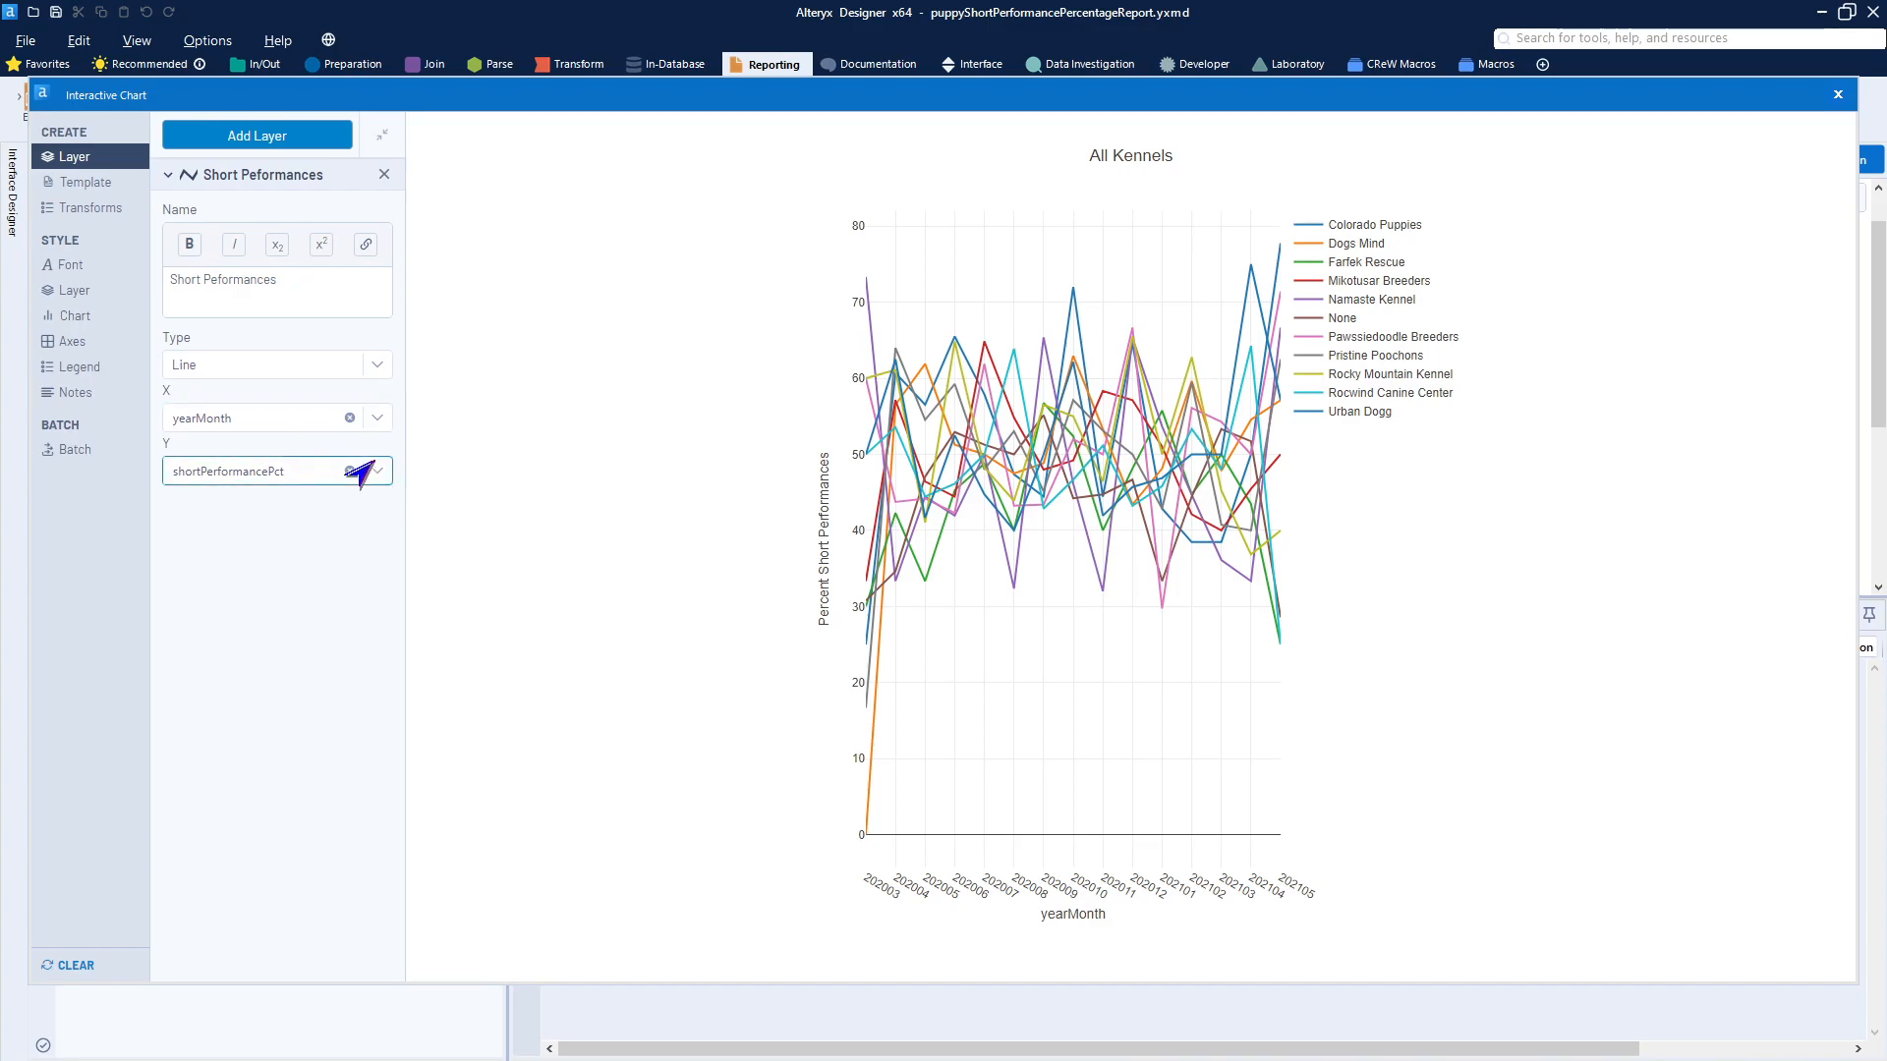
left_click(75, 209)
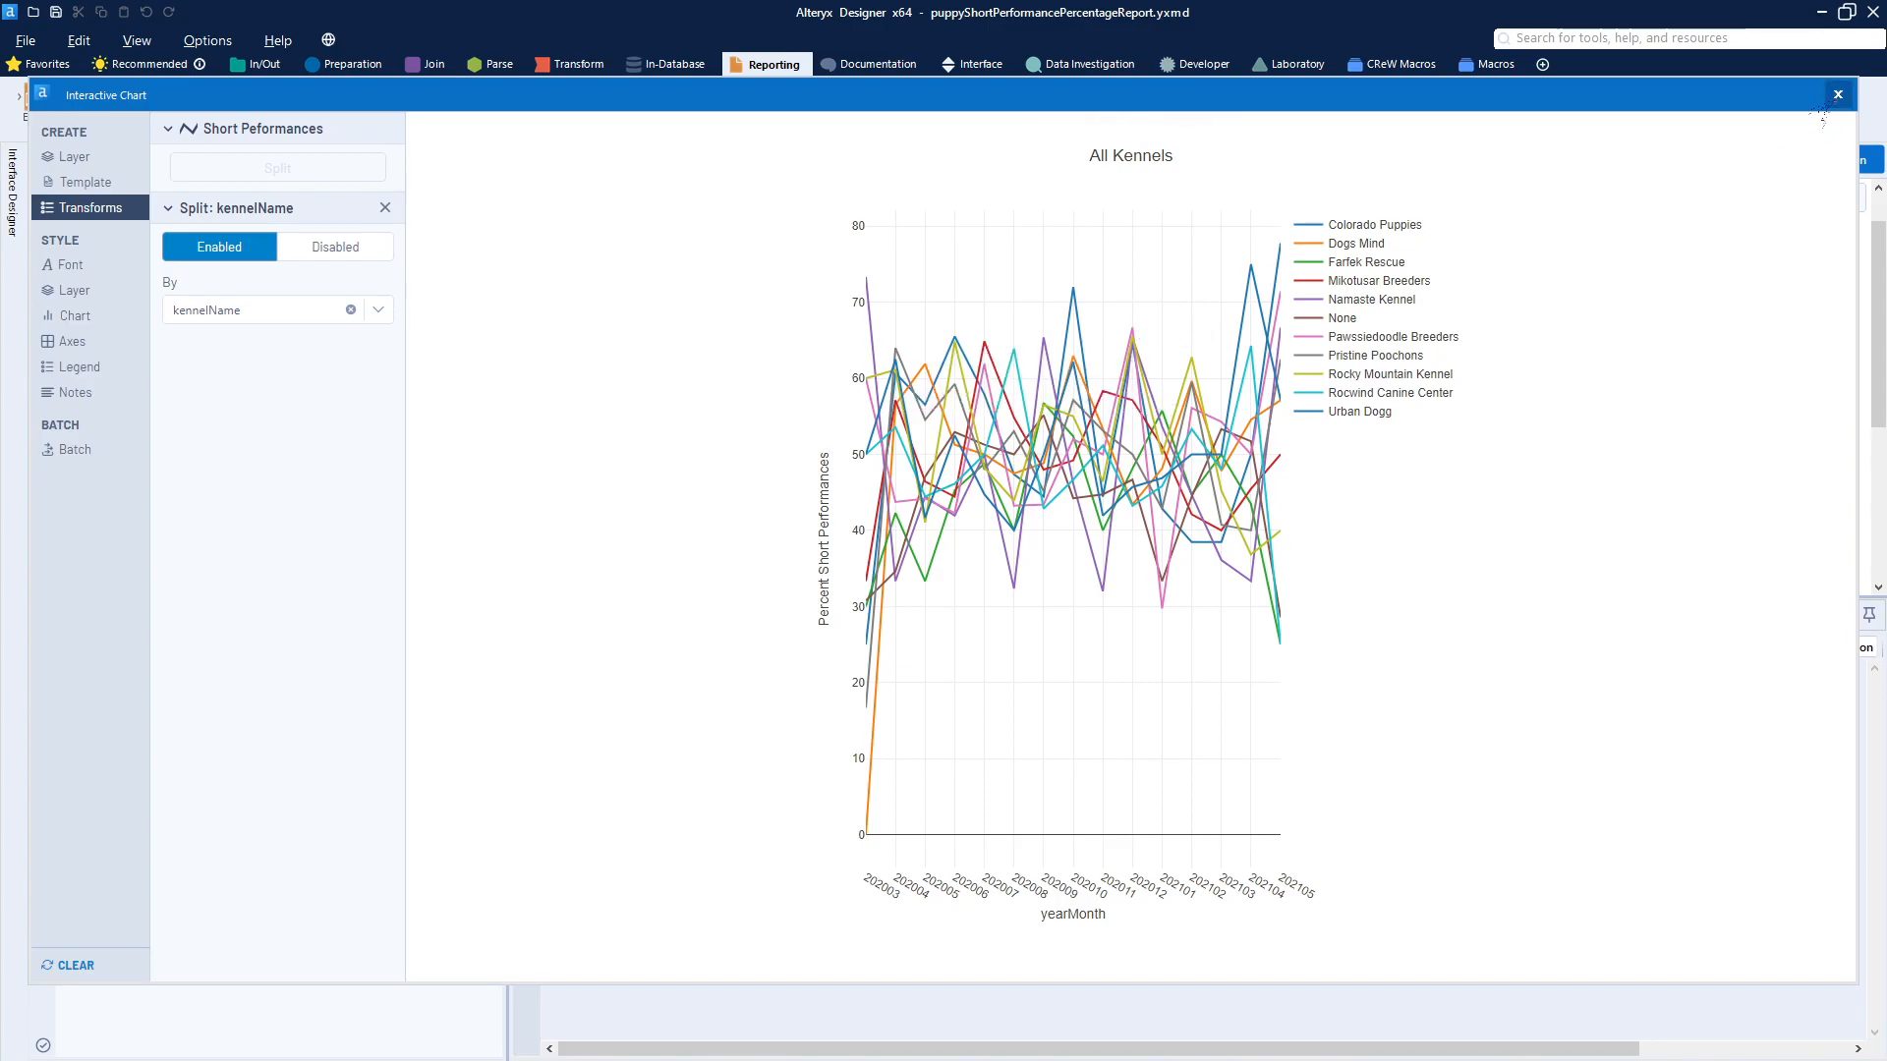
left_click(1837, 95)
- Inspect the second Interactive Chart's line layer and its batch grouping by kennelName, and close the chart configuration
left_click(1119, 430)
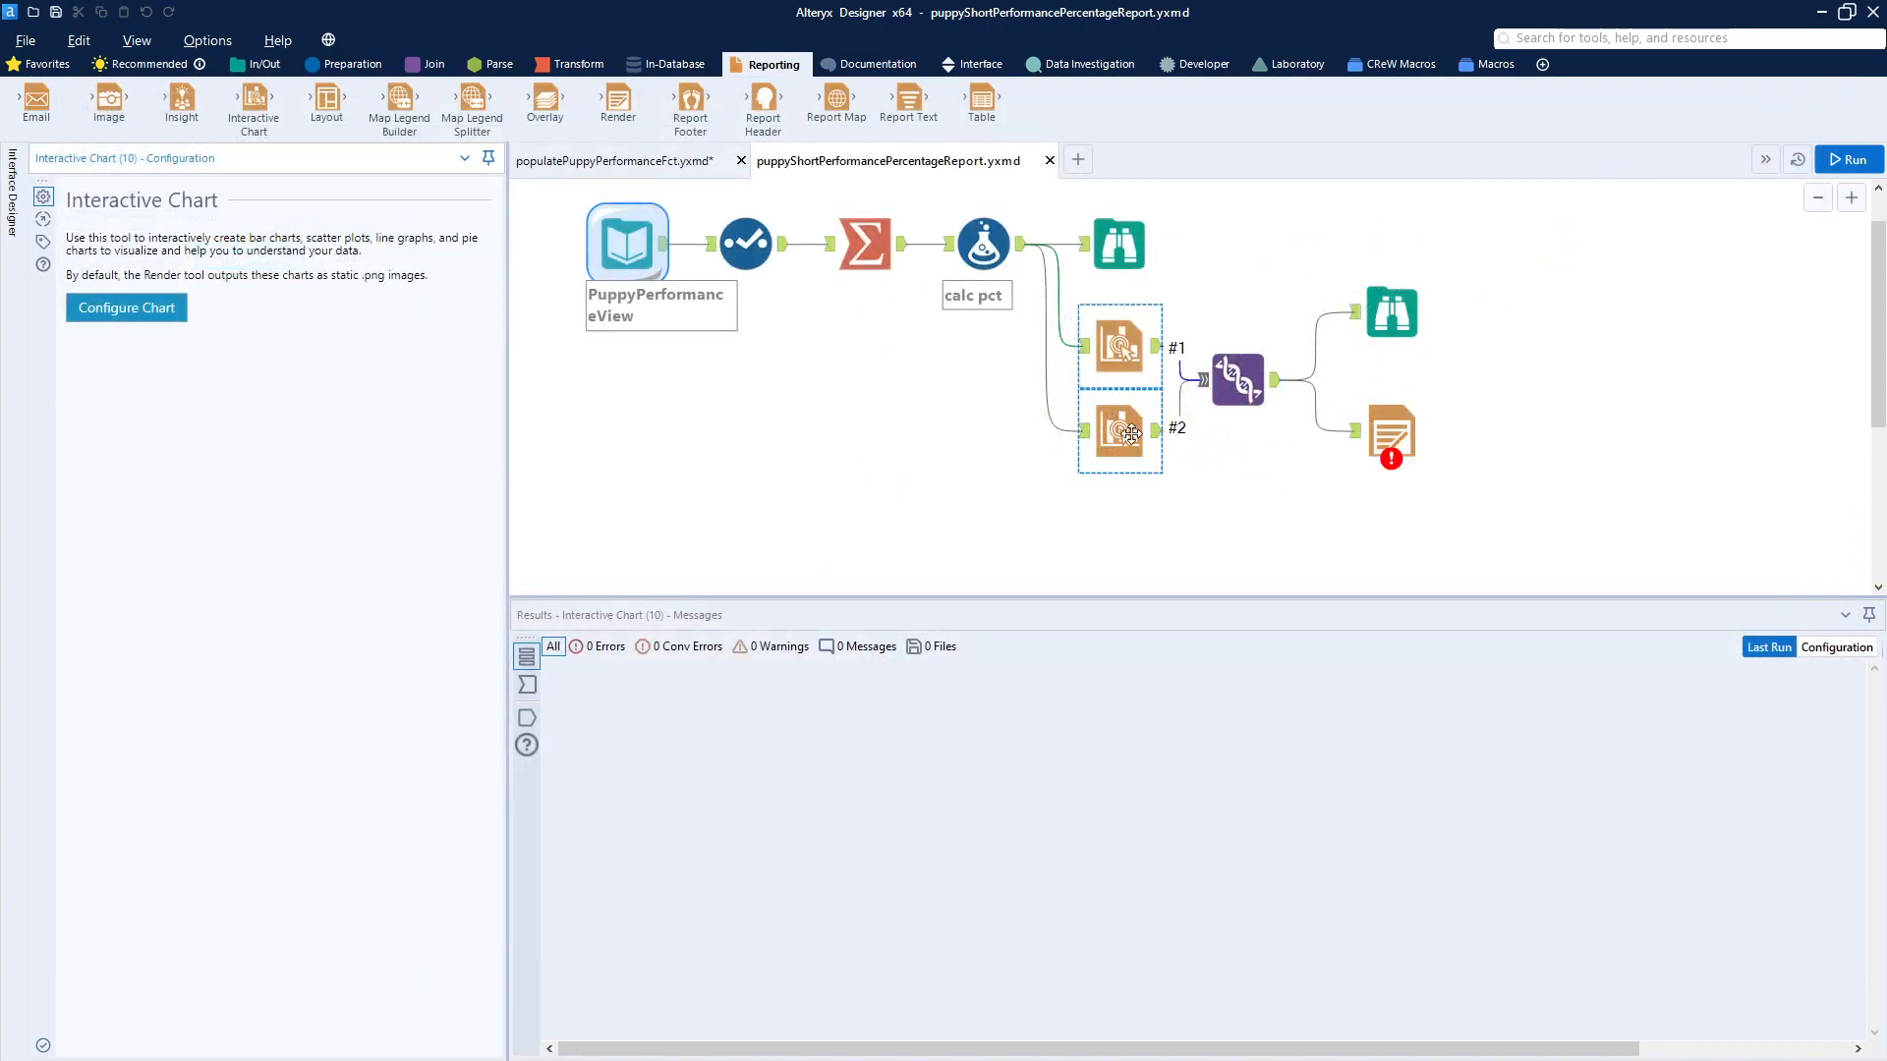
left_click(157, 308)
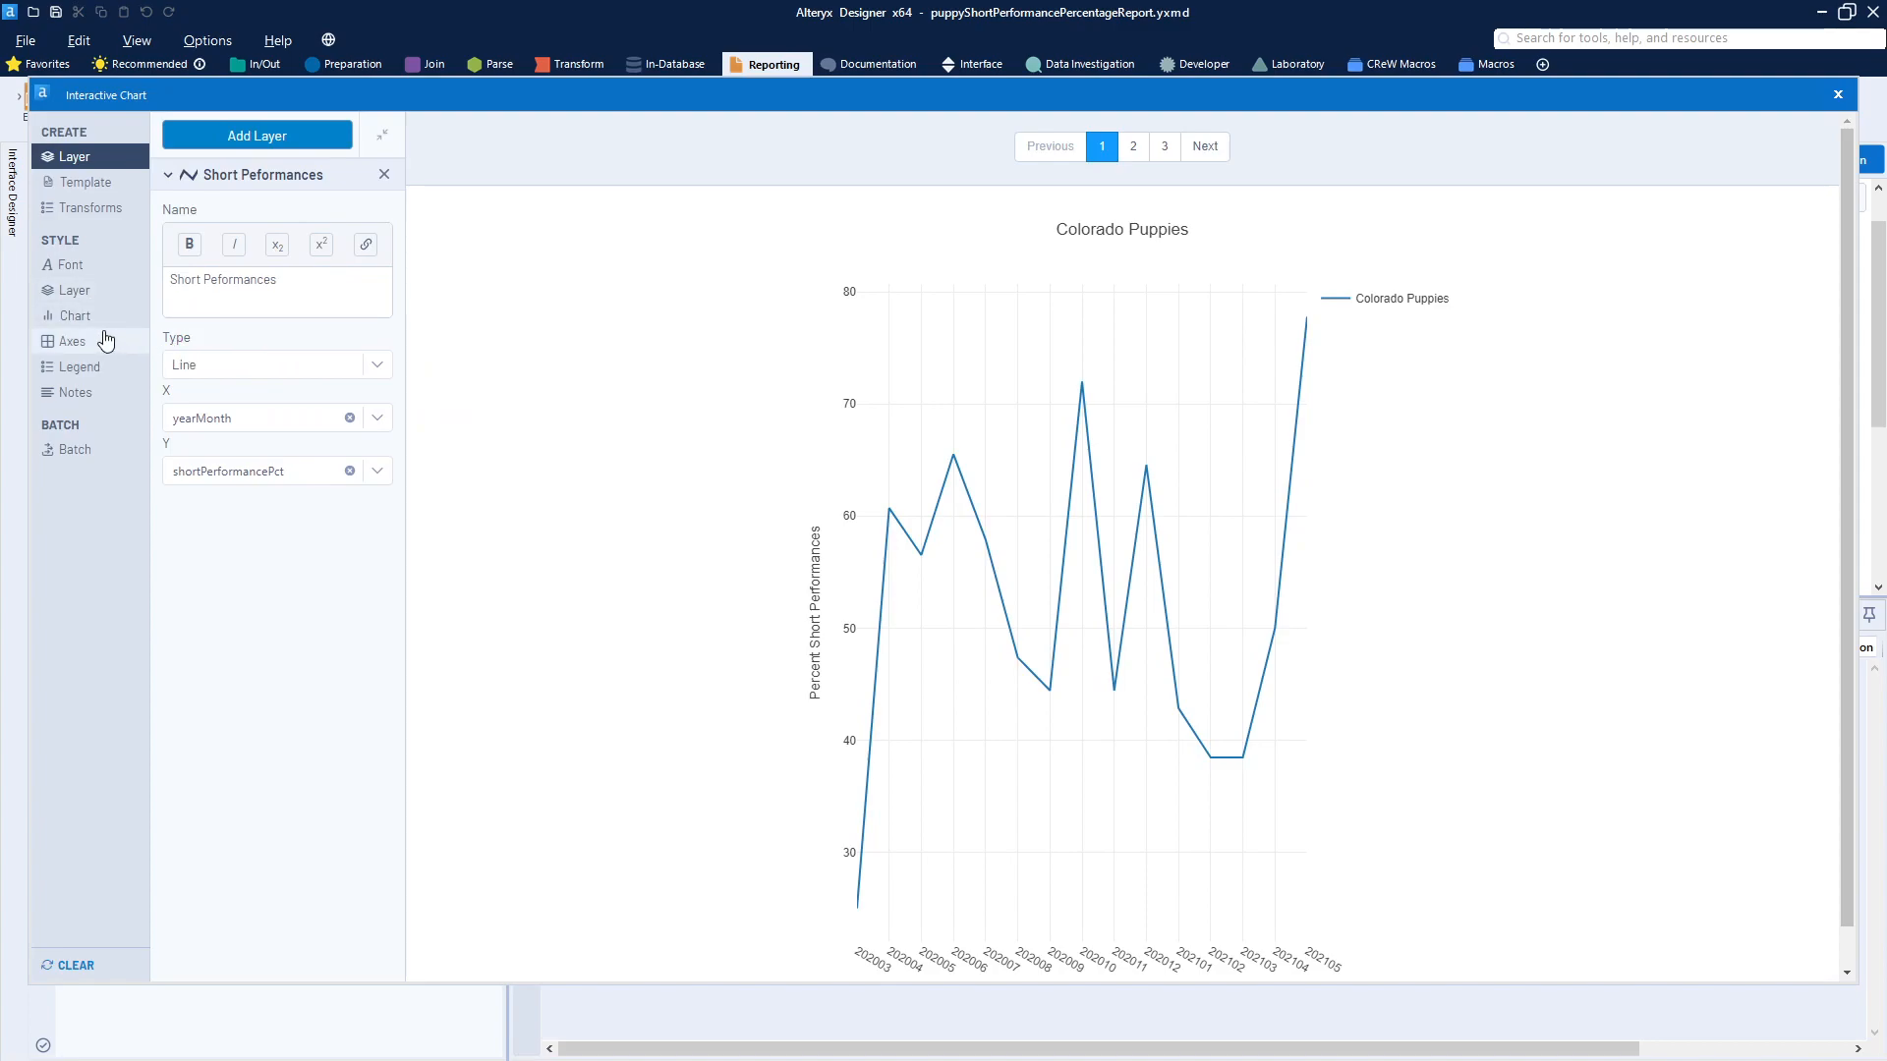
left_click(72, 451)
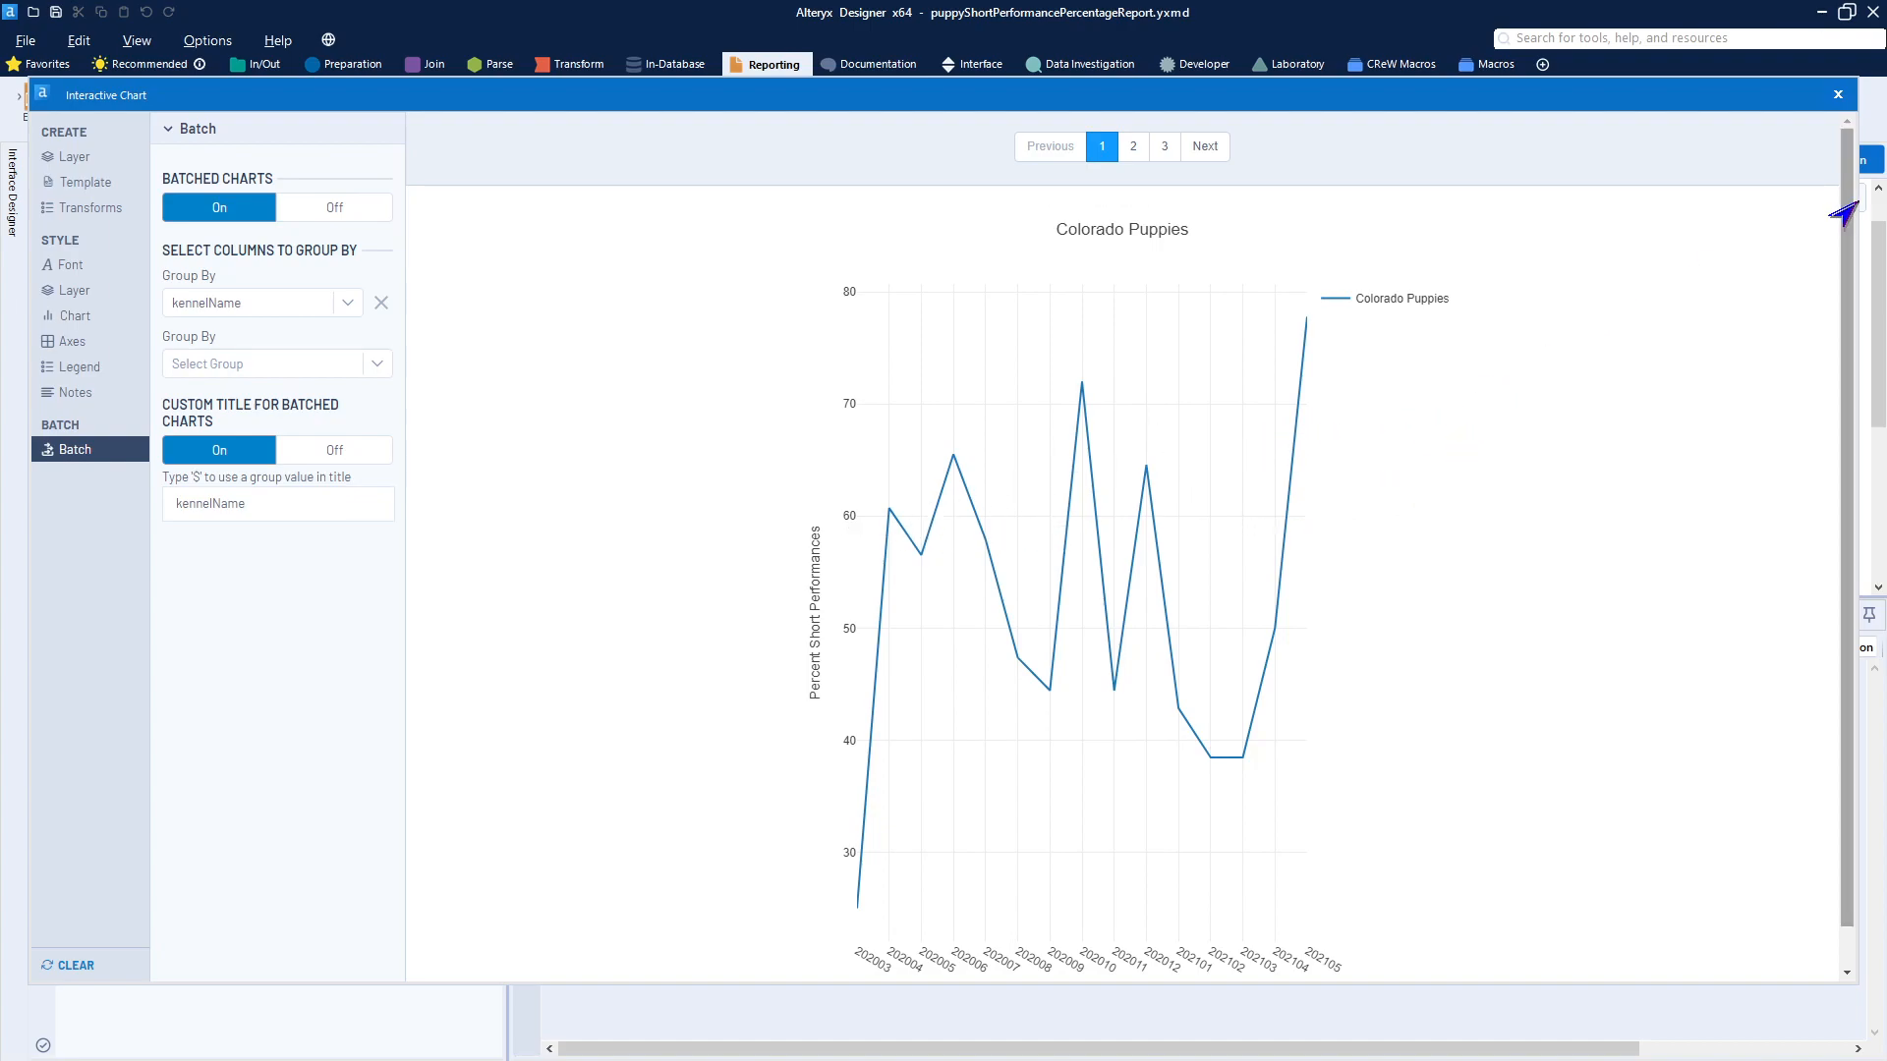
left_click(1836, 95)
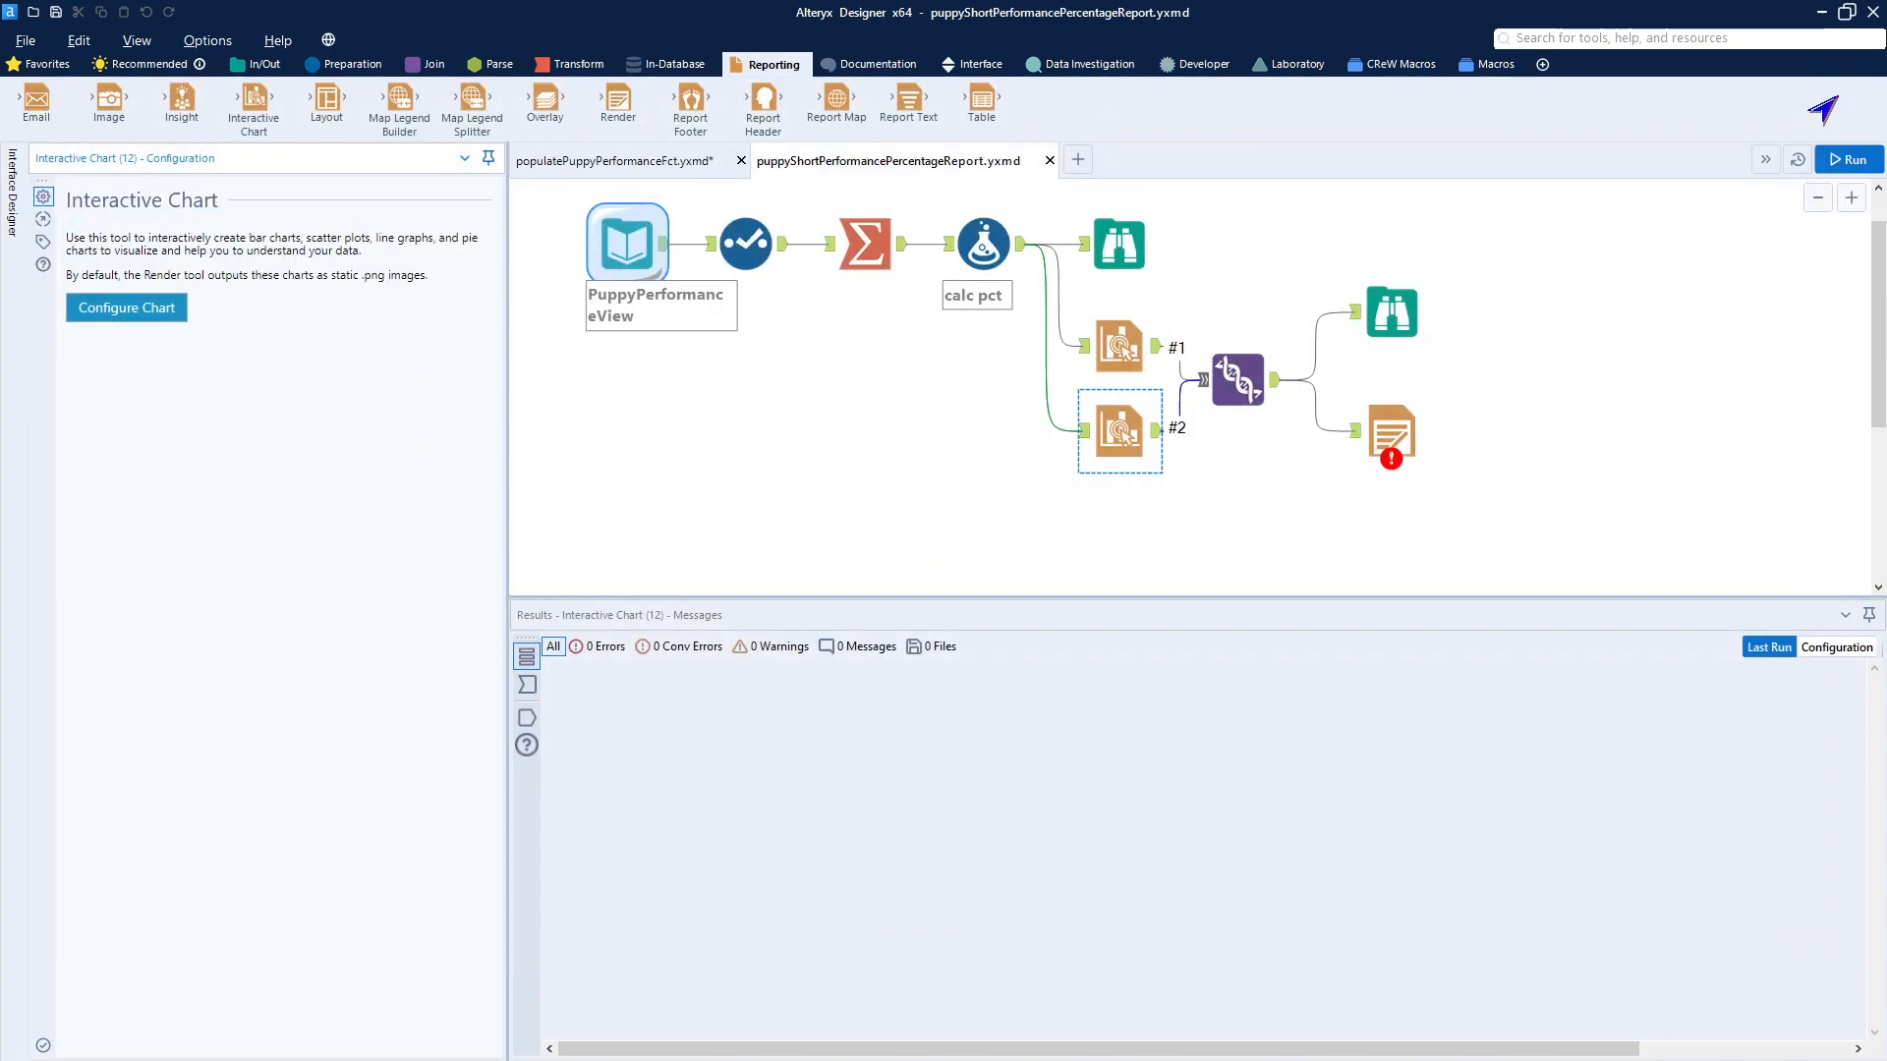
- Review the Render tool's output file and error message, and the Union tool's field matching and output order settings
mouse_move(1402, 401)
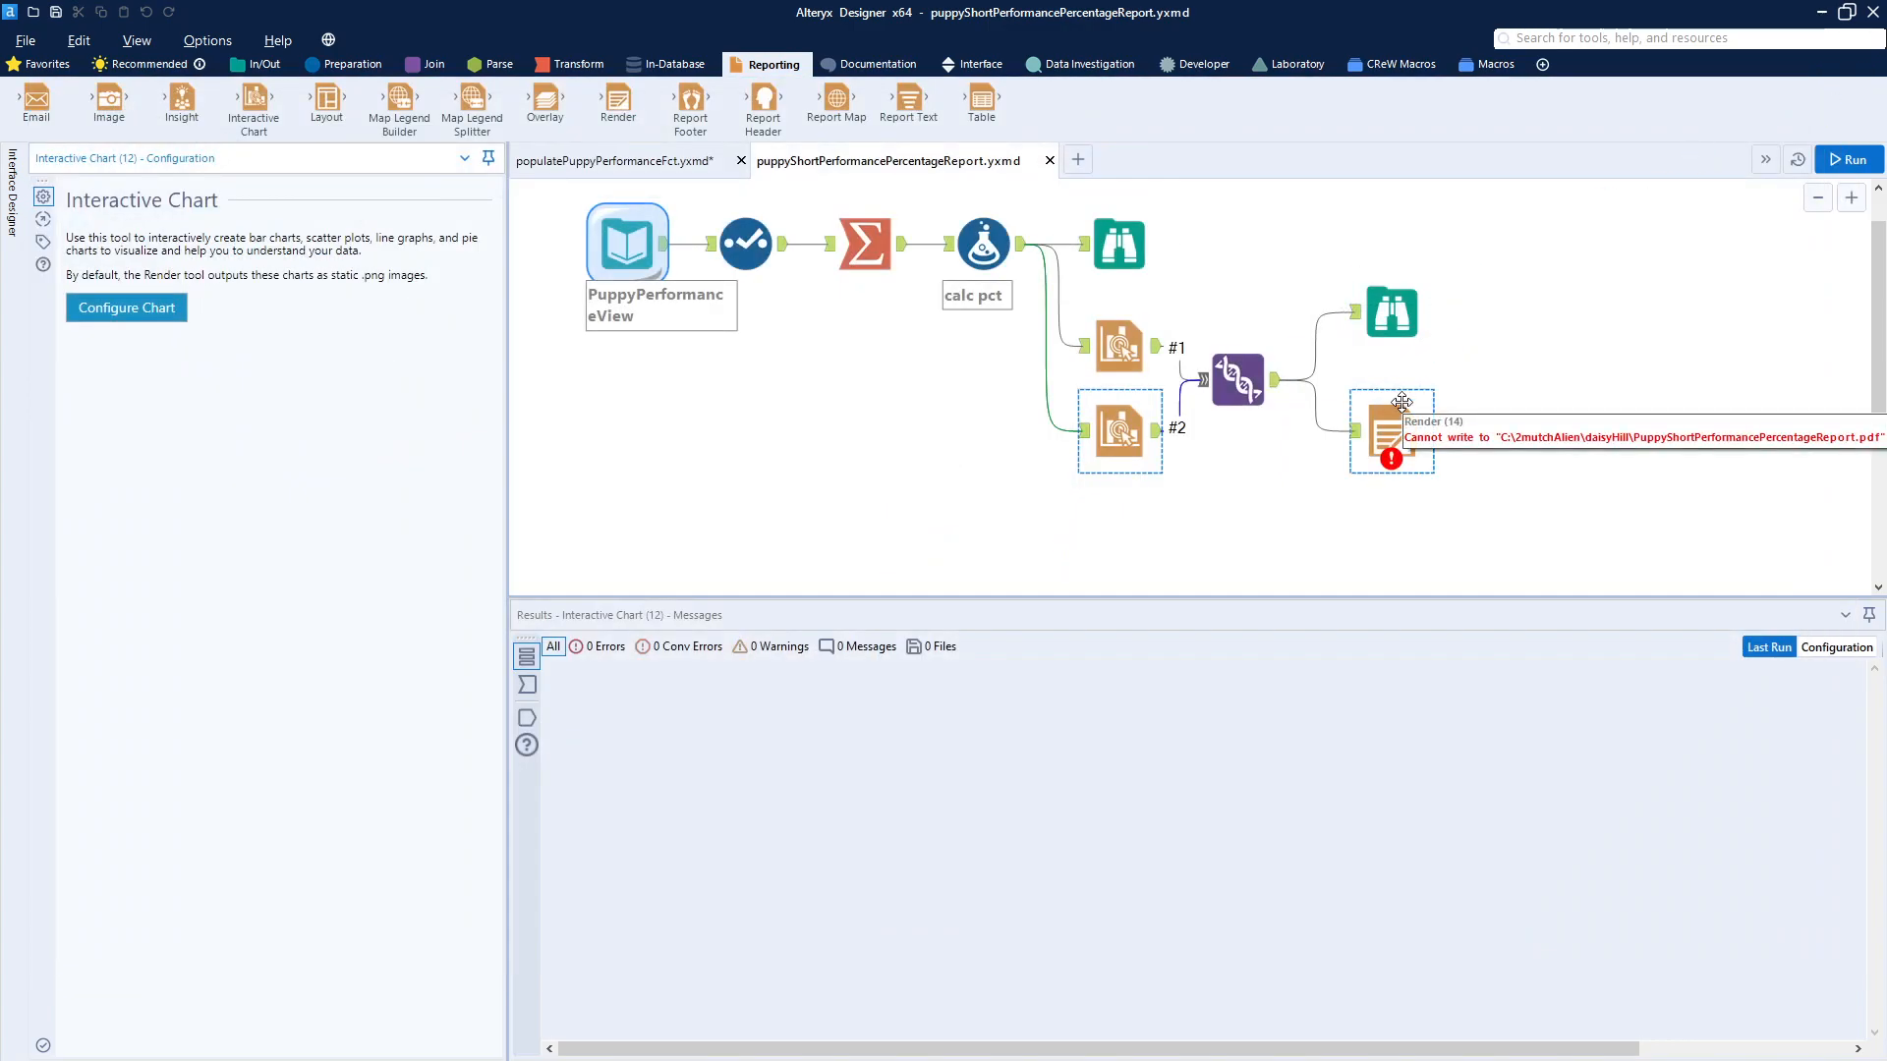
left_click(1379, 450)
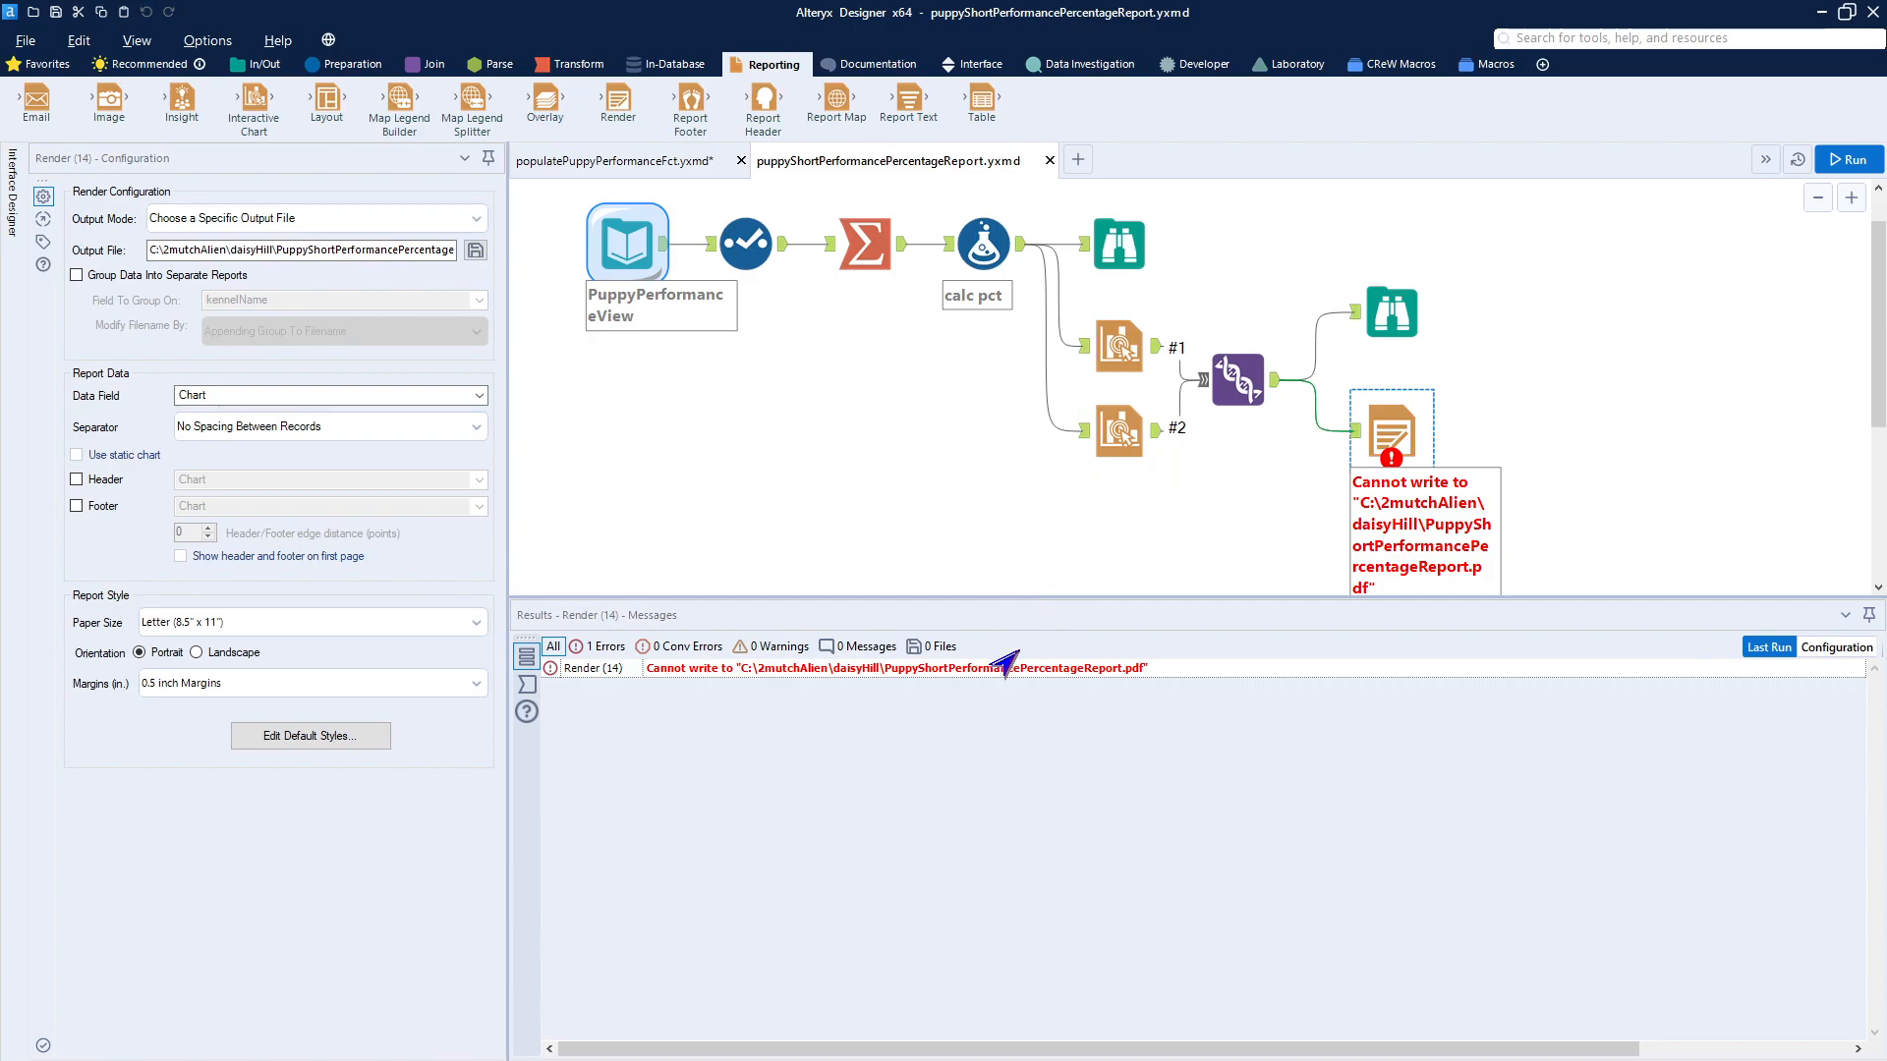
left_click(1249, 391)
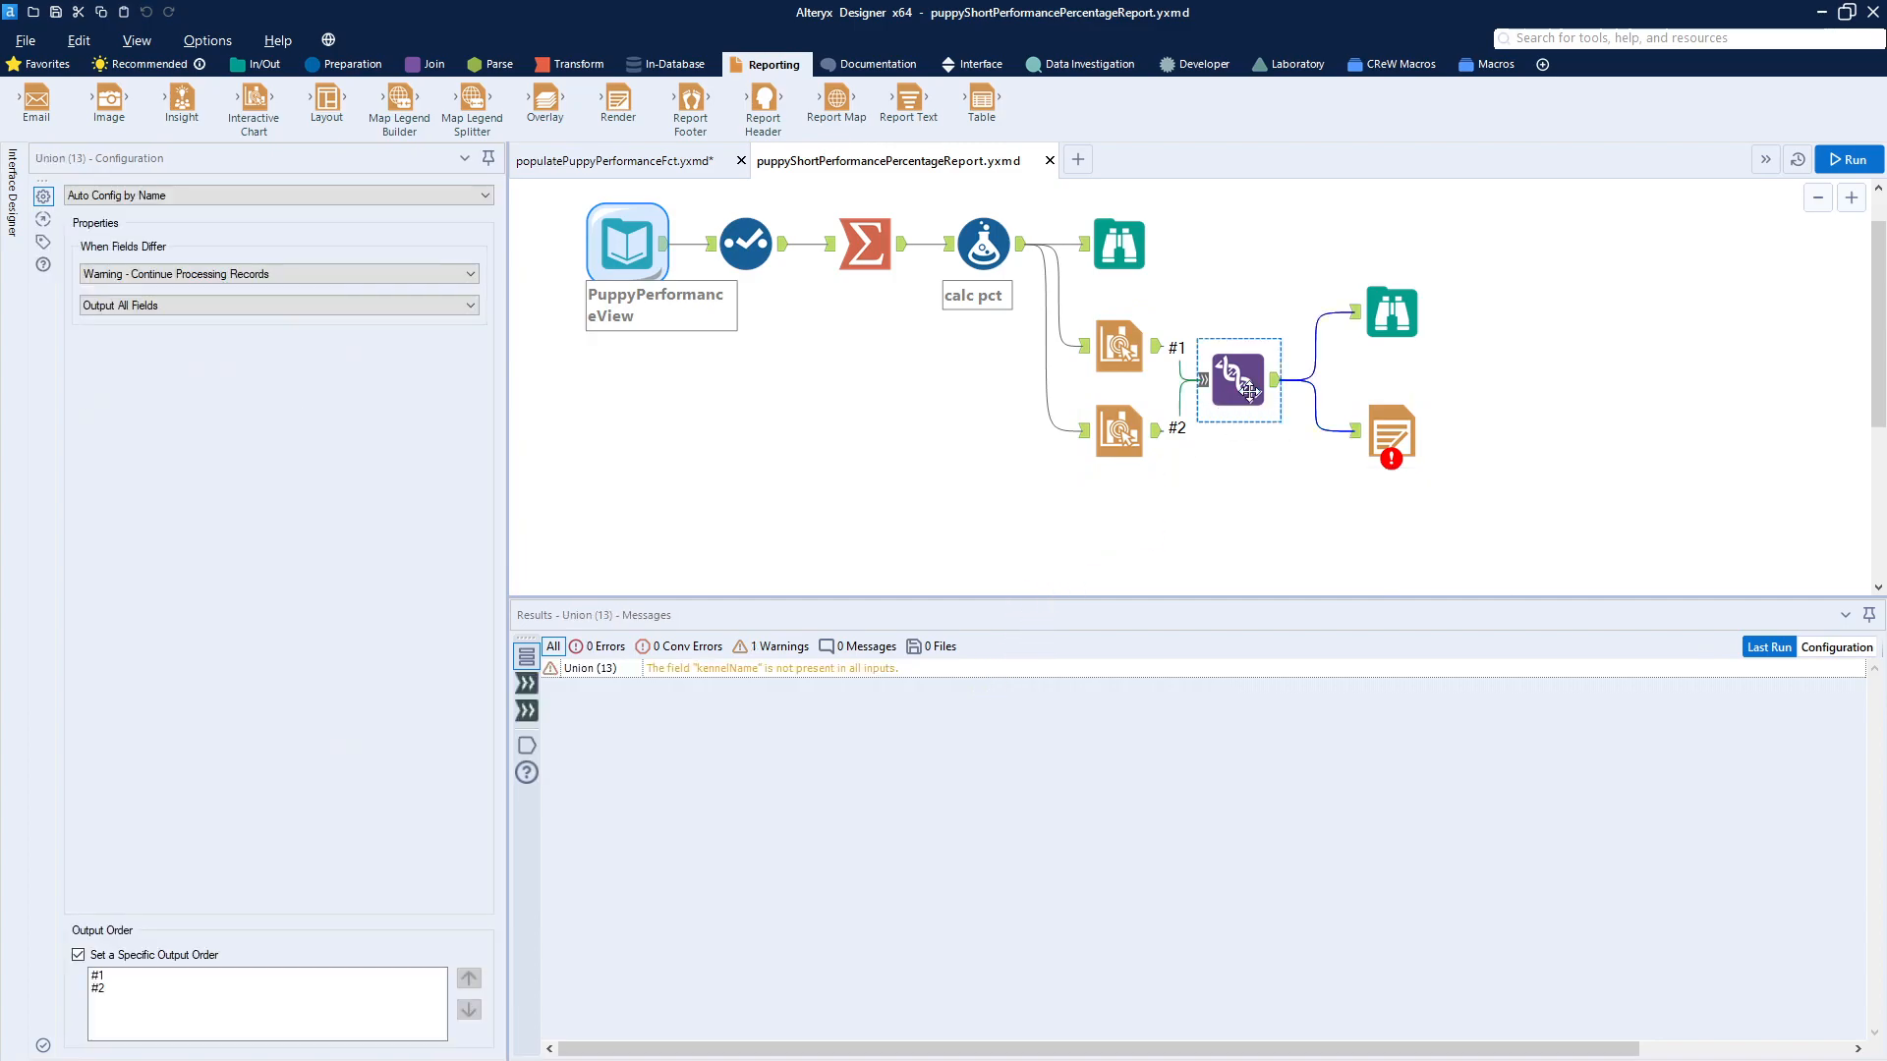
- View the output records of the first Interactive Chart and the Union, and display the combined charts in the connected Browse tool
left_click(1158, 359)
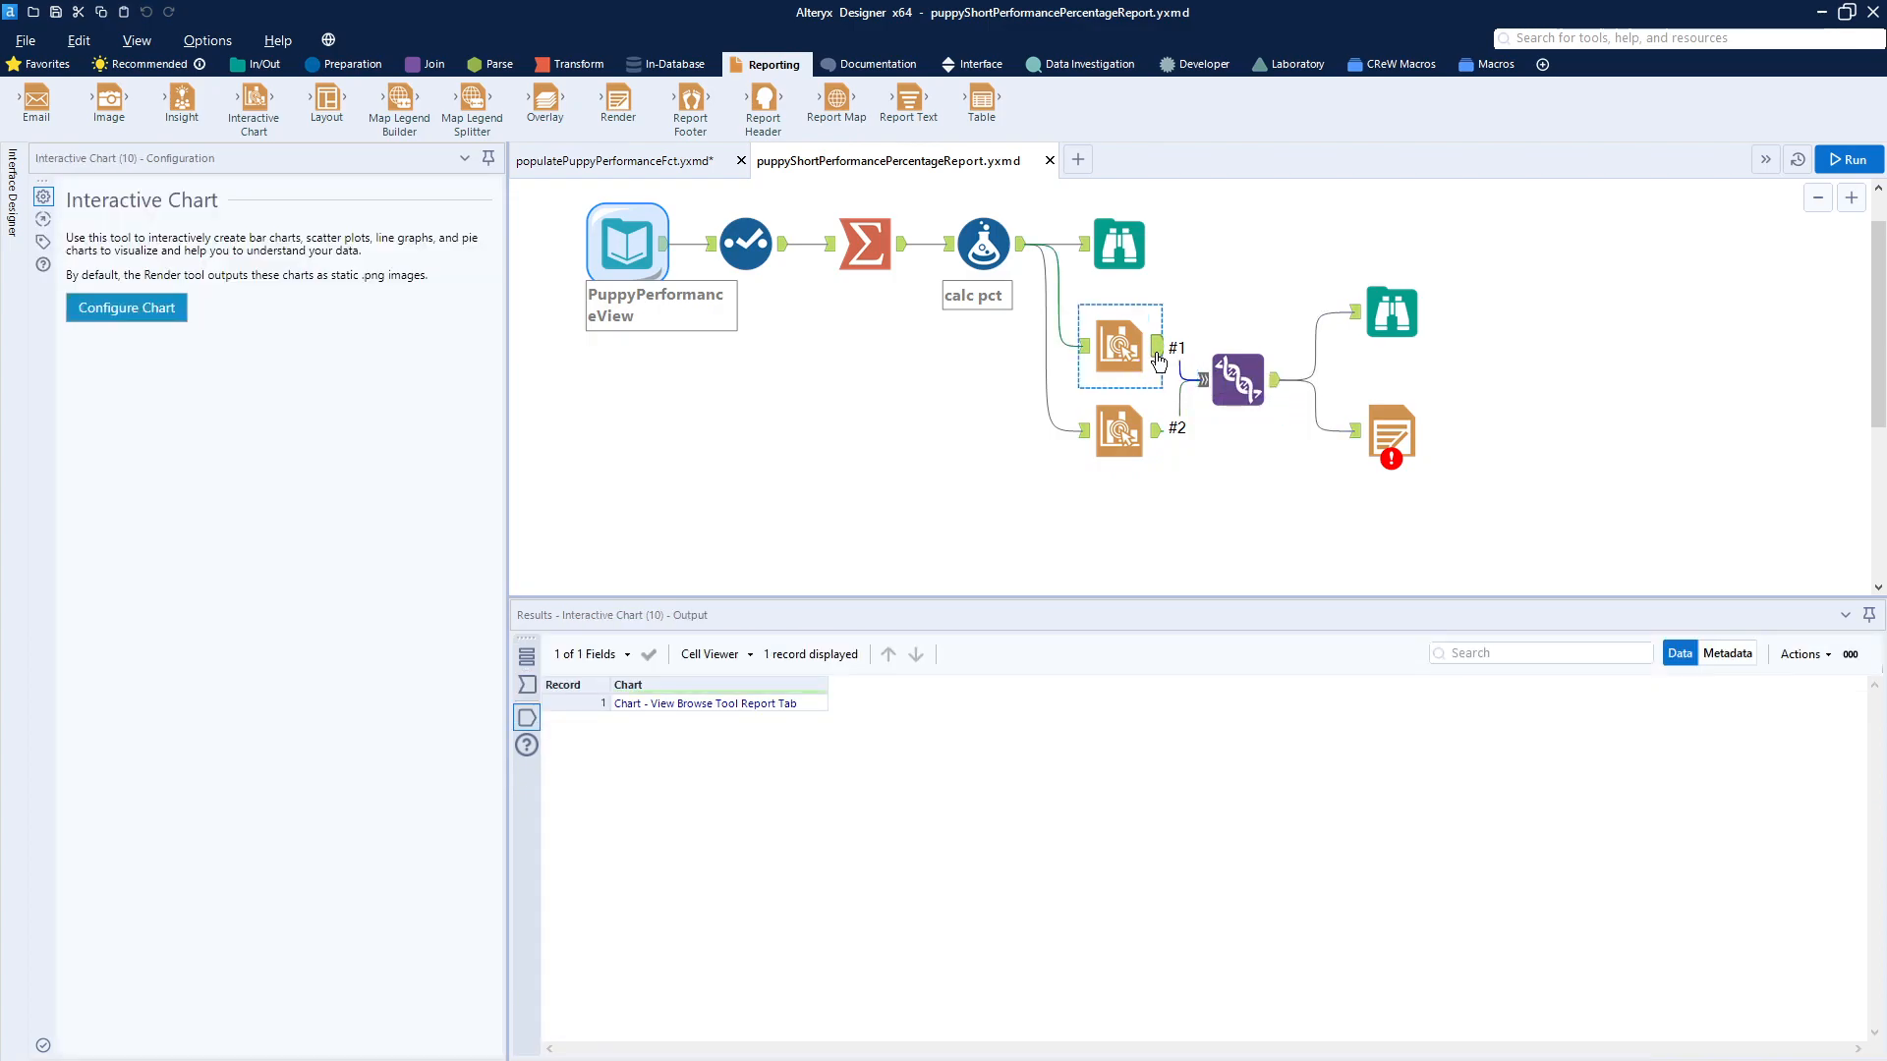
left_click(1277, 392)
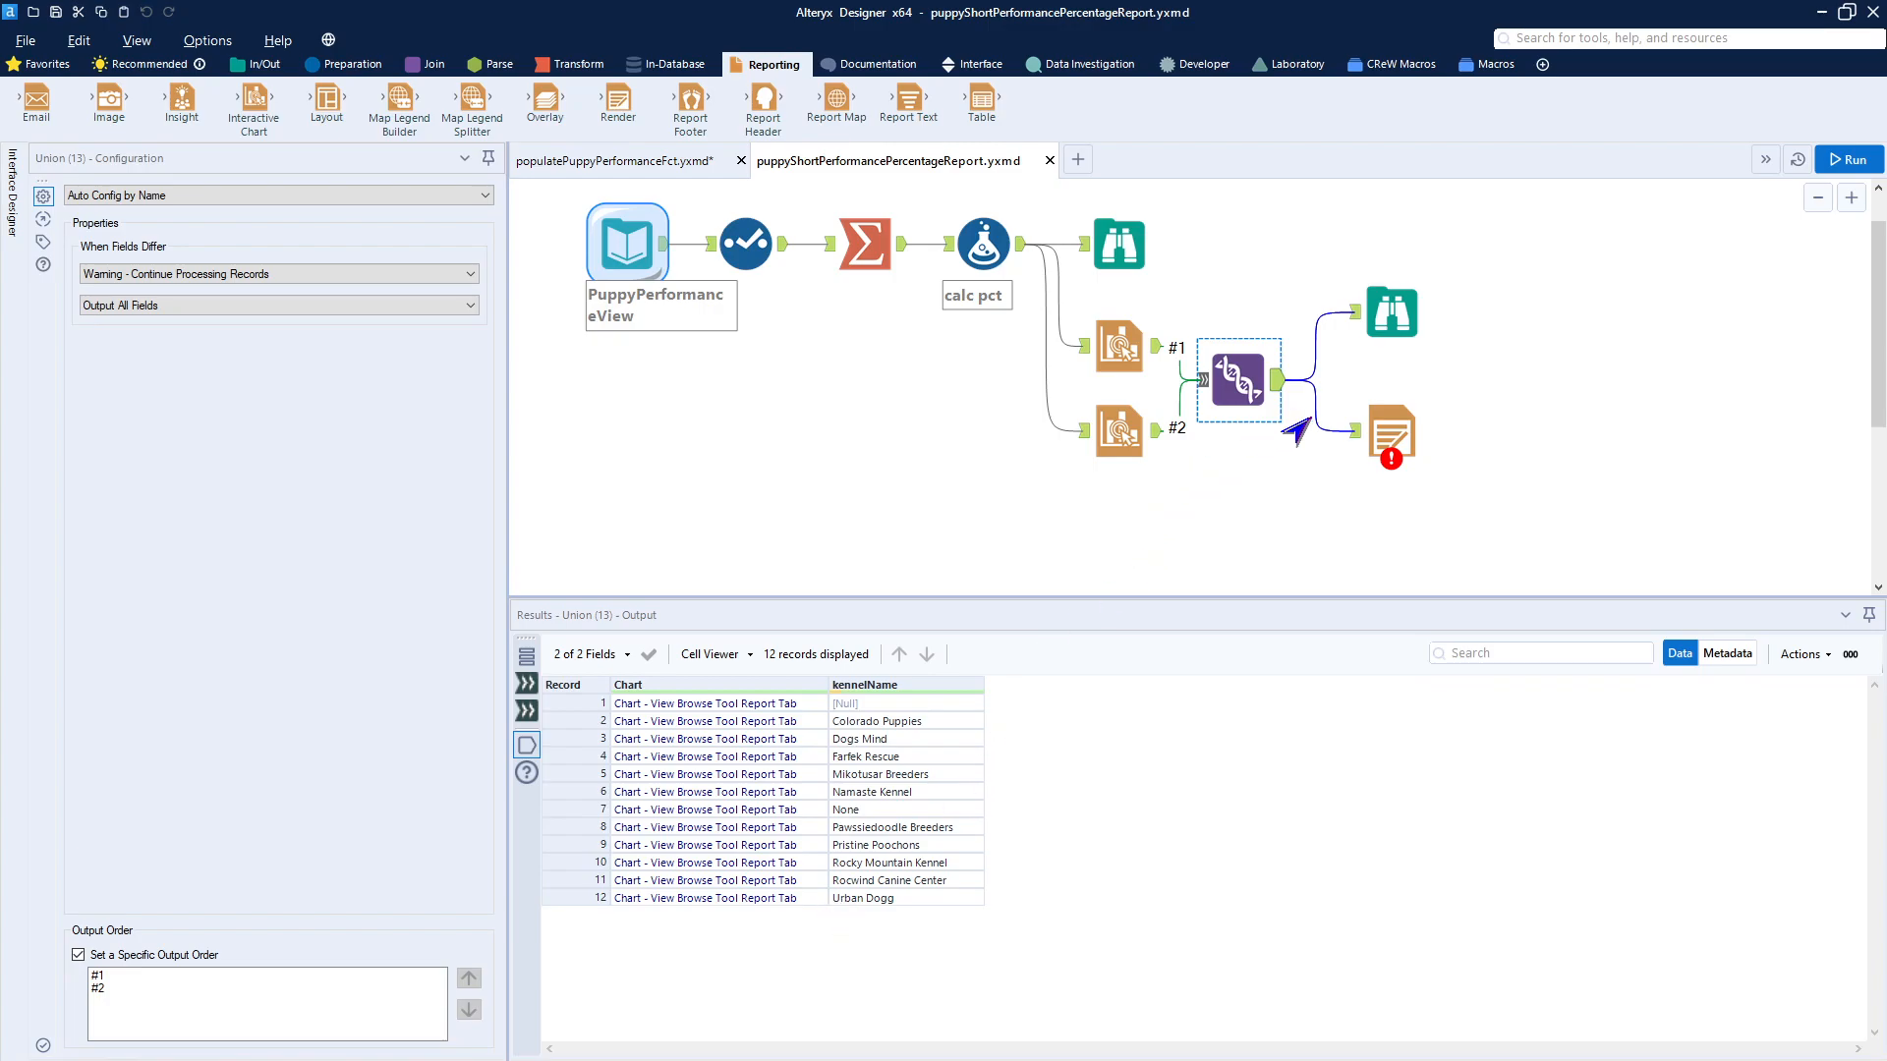
left_click(1391, 308)
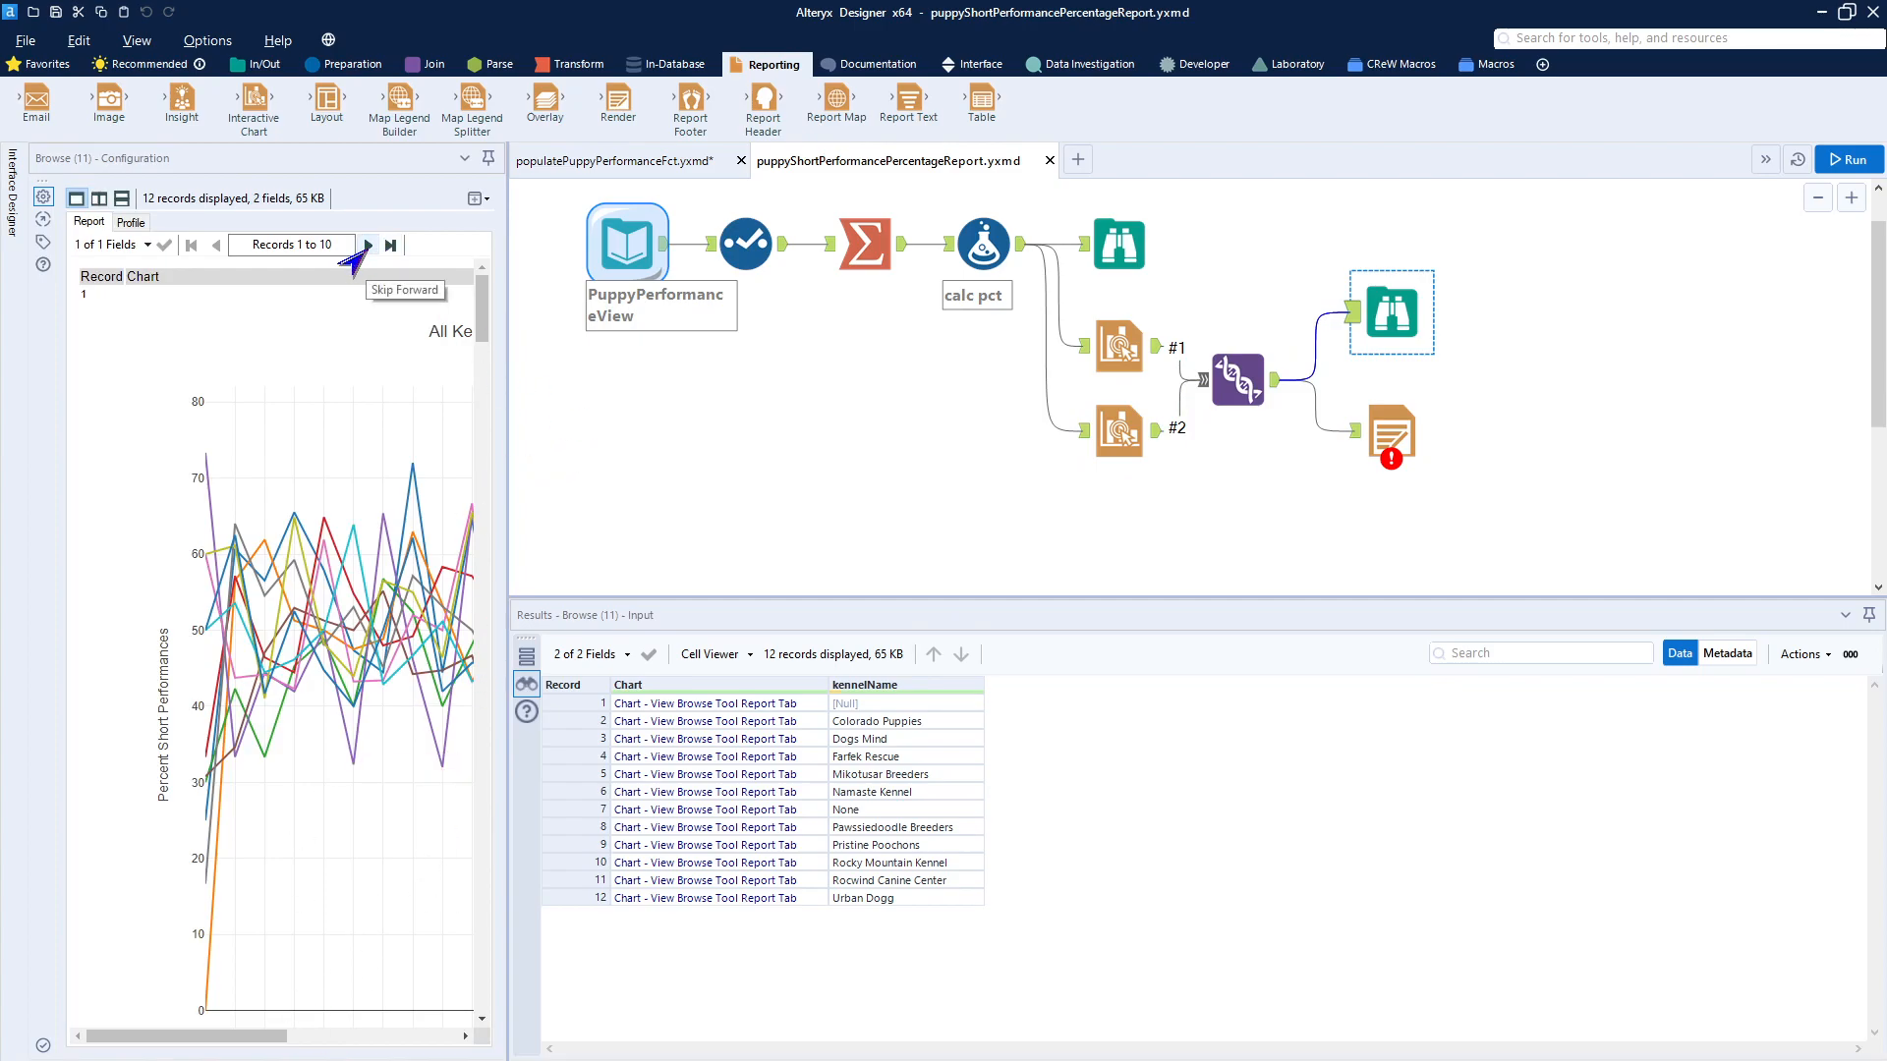
- Page through the combined charts in the Browse report, go back to the first records, and look over the individual kennel charts
left_click(368, 245)
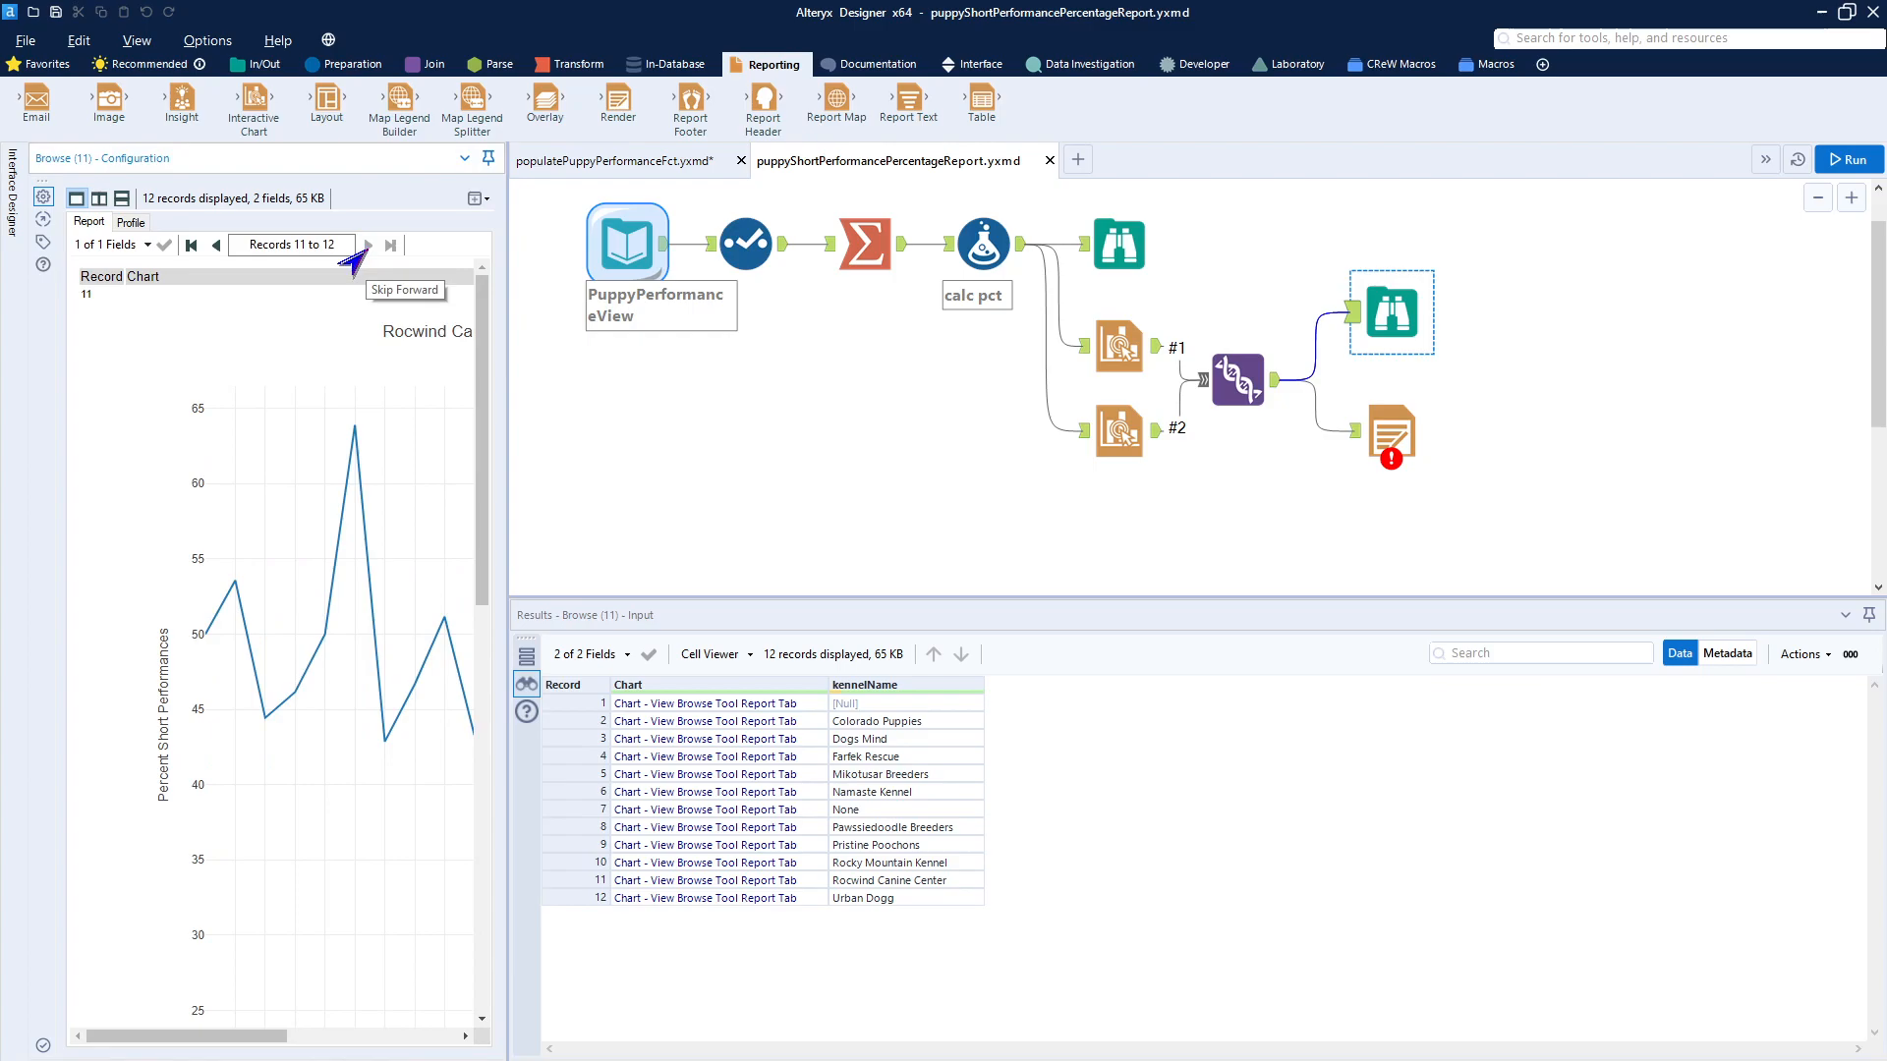
left_click(191, 246)
left_click(368, 245)
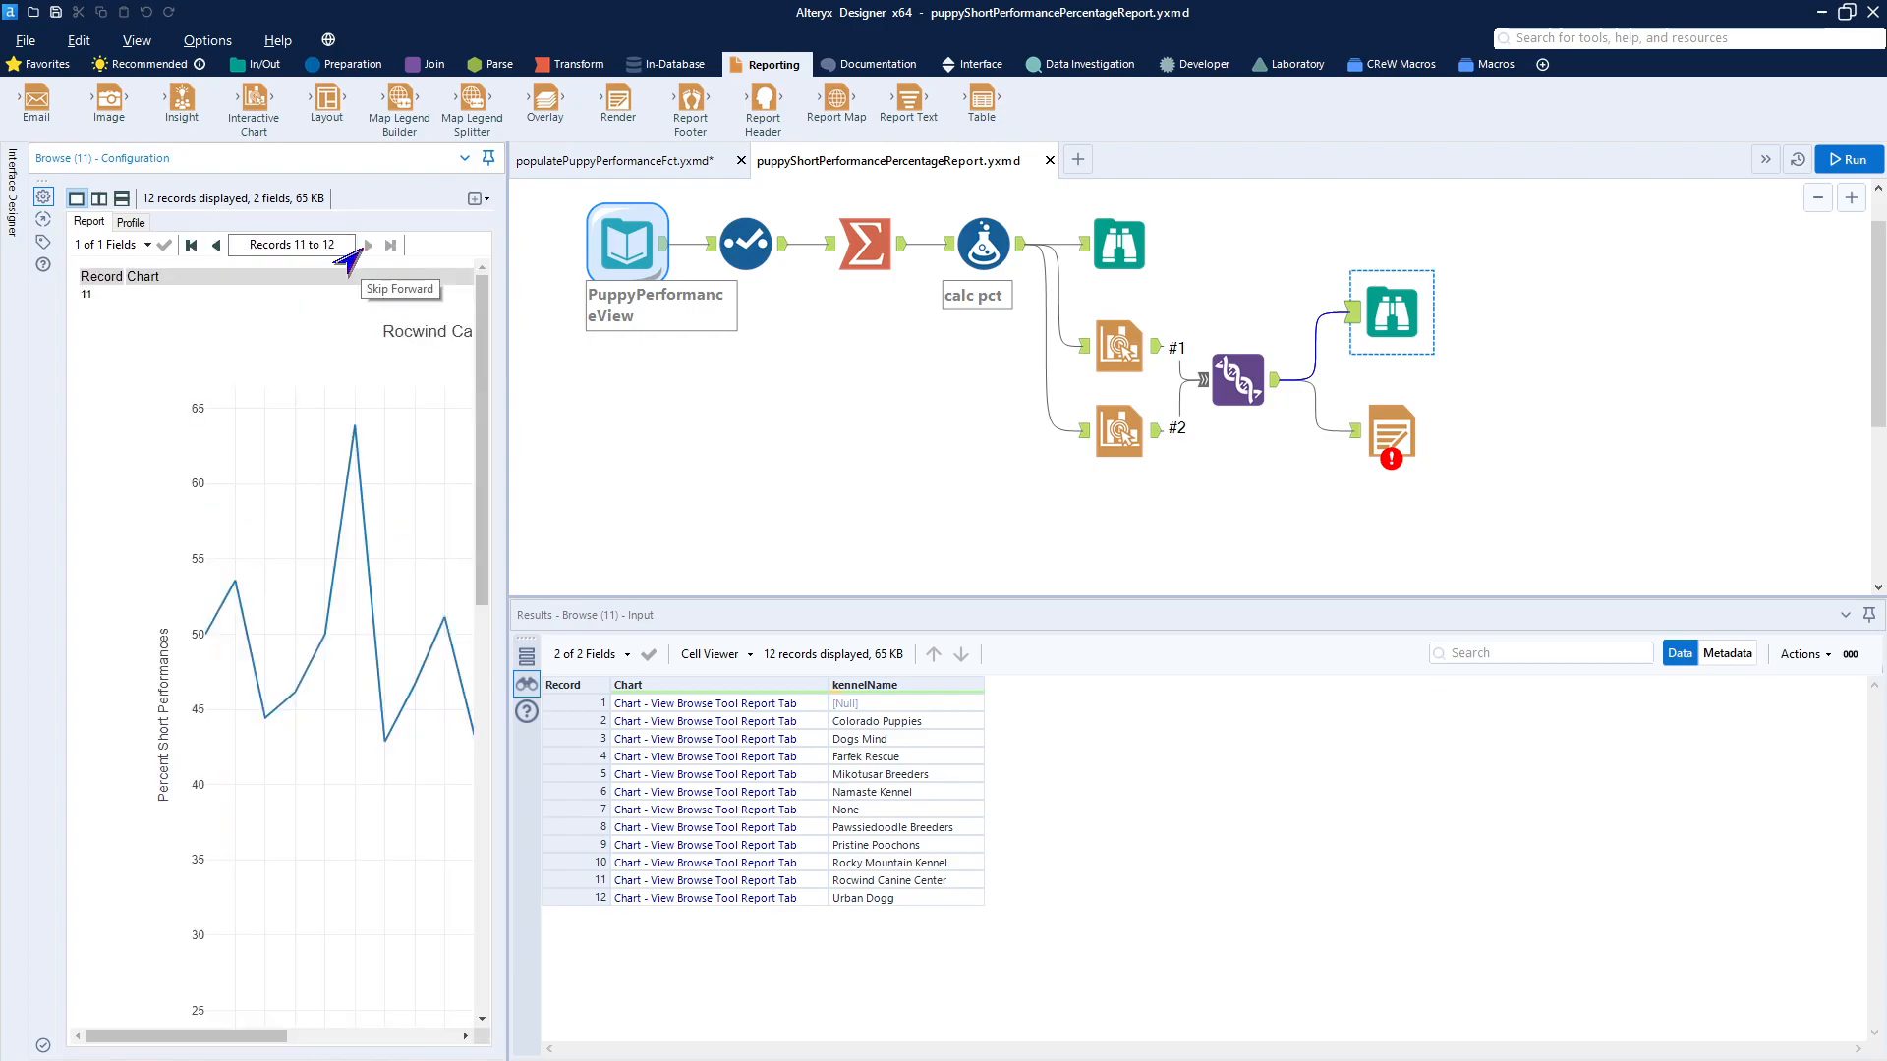
left_click(192, 246)
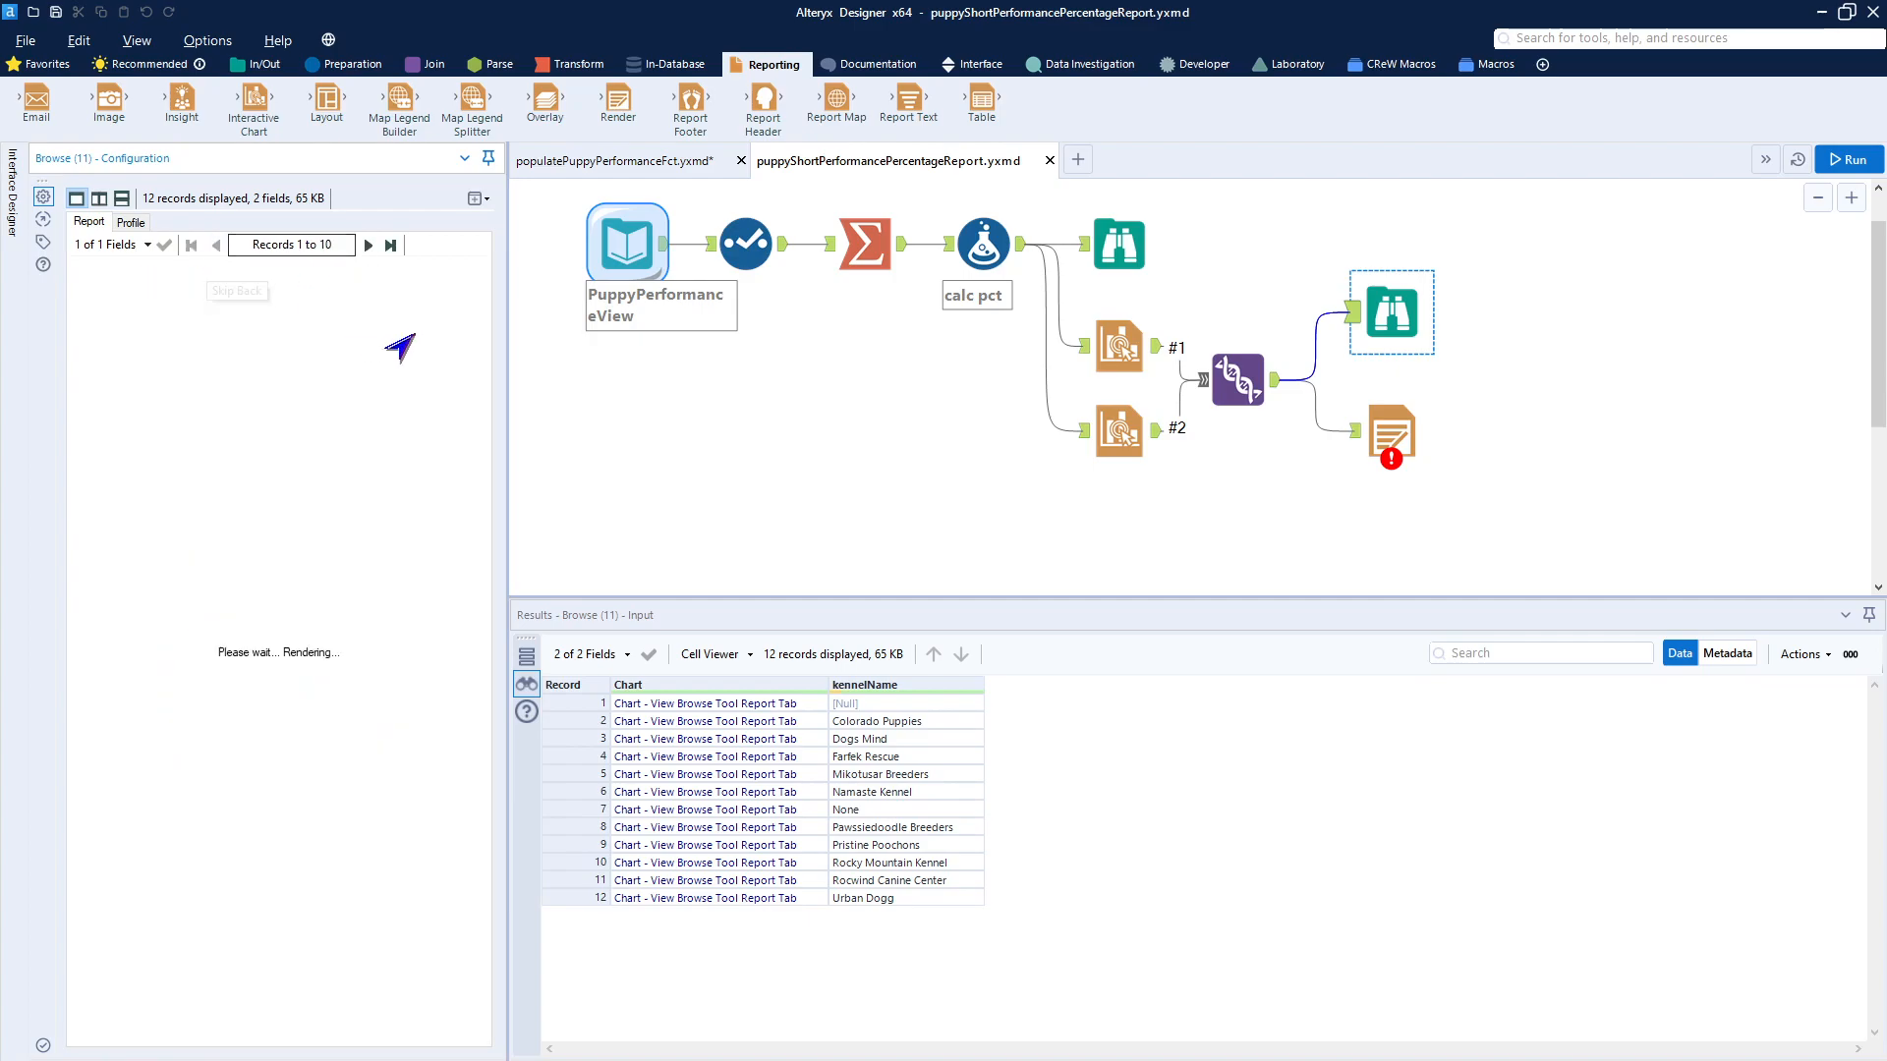
left_click_drag(479, 320, 439, 754)
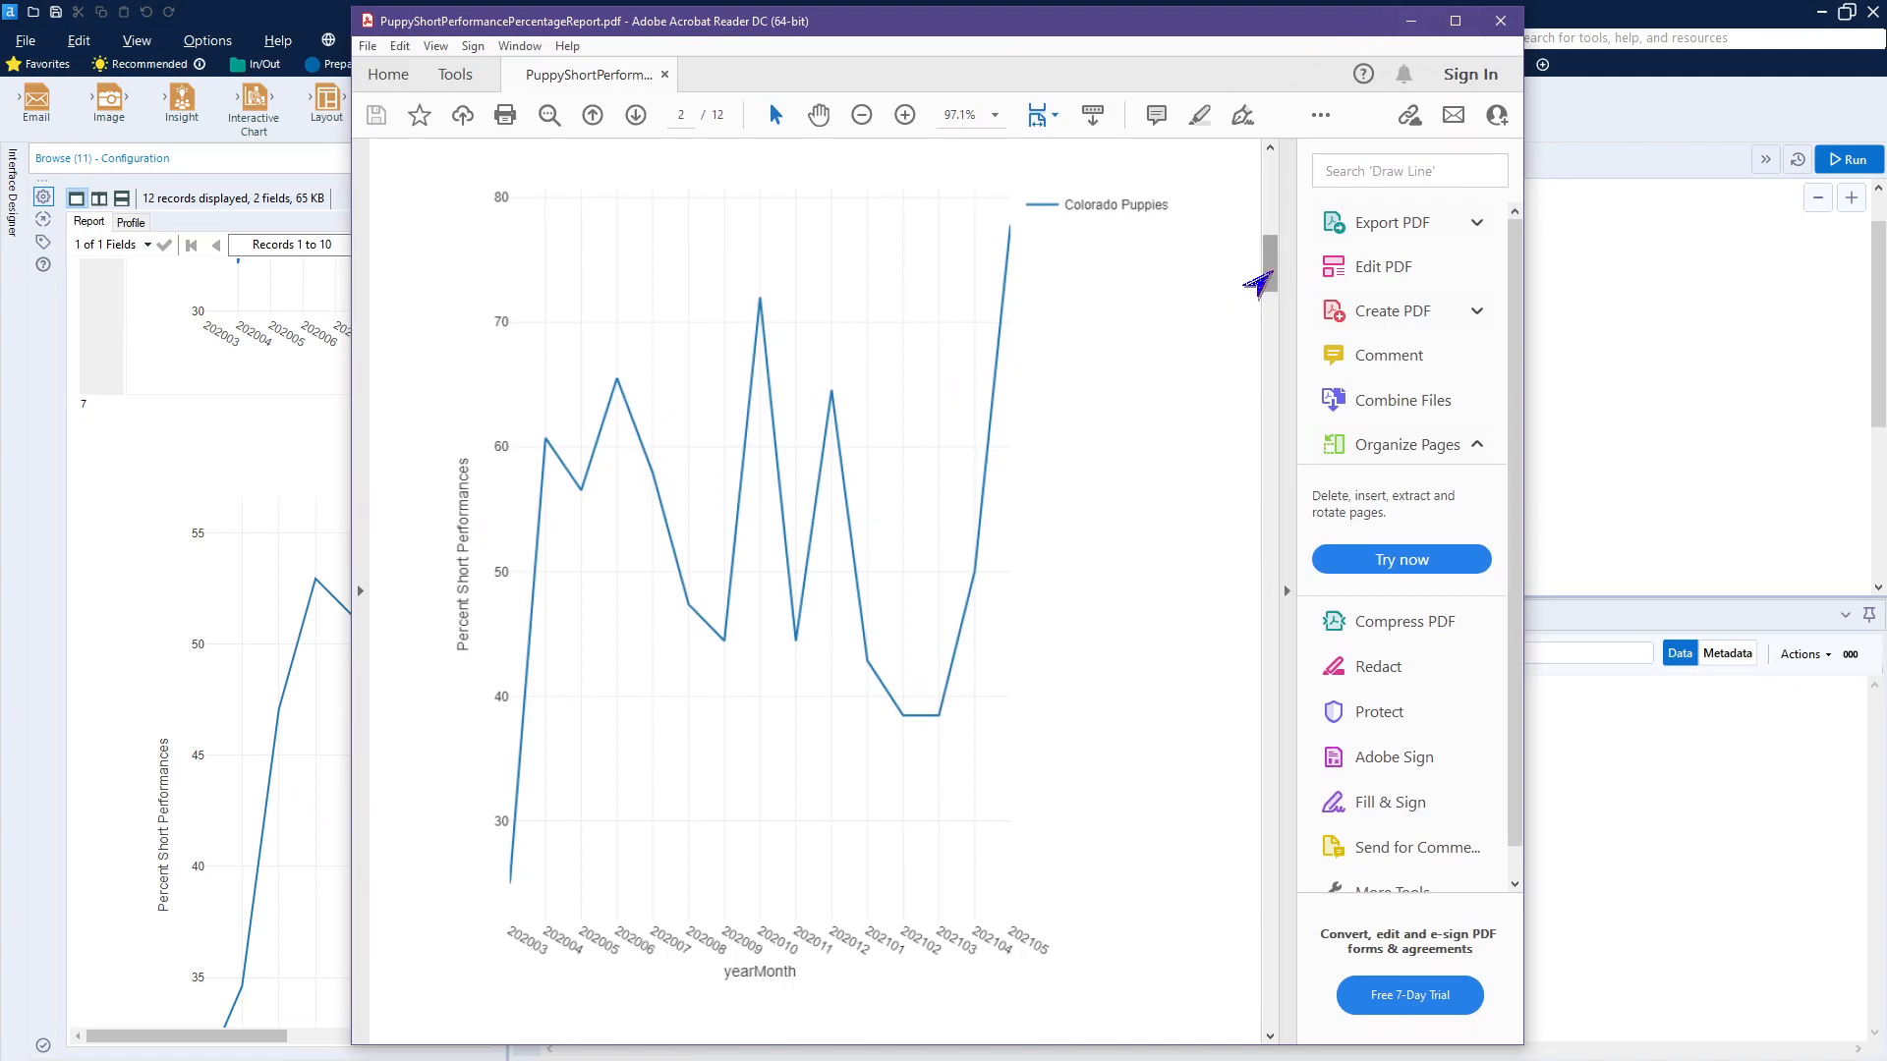
- Review the All Kennels and individual kennel charts in PuppyShortPerformancePercentageReport.pdf in Adobe Acrobat Reader, and return to the Alteryx Designer workflow
left_click_drag(1265, 262, 1266, 178)
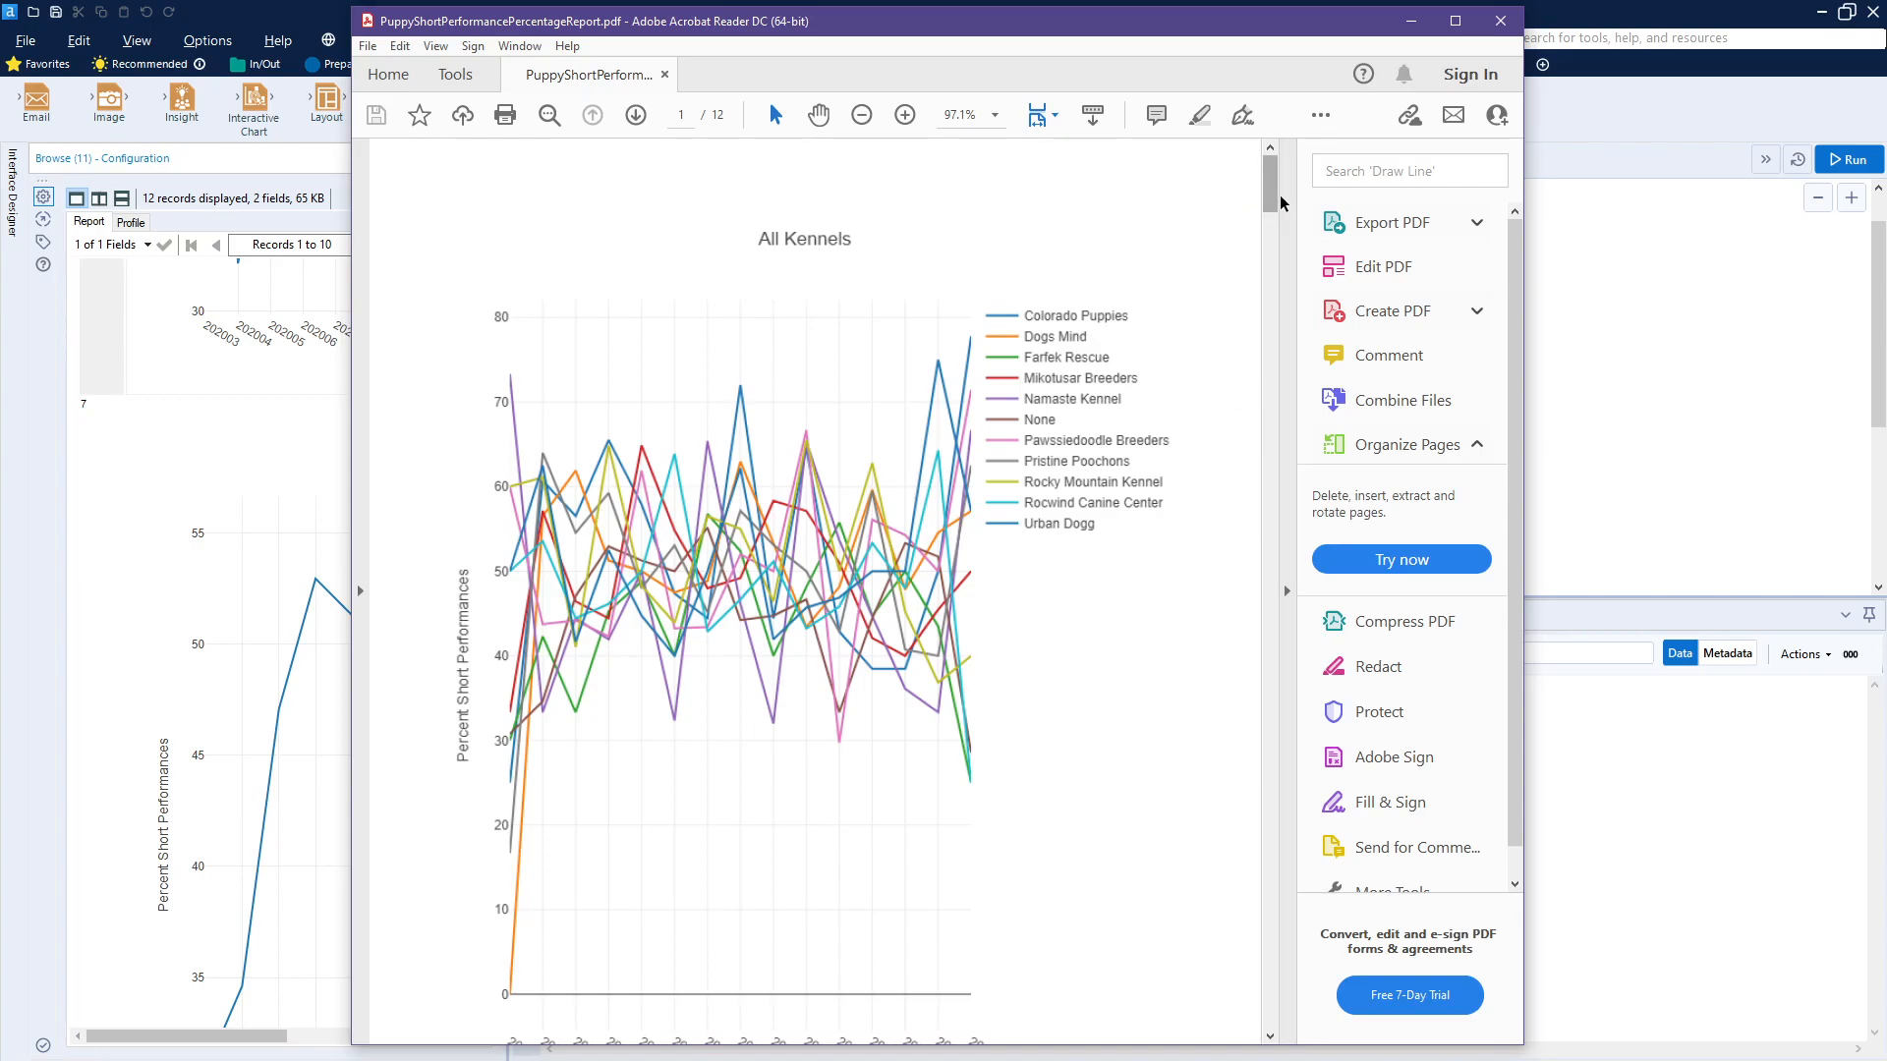
left_click_drag(1258, 206, 1253, 581)
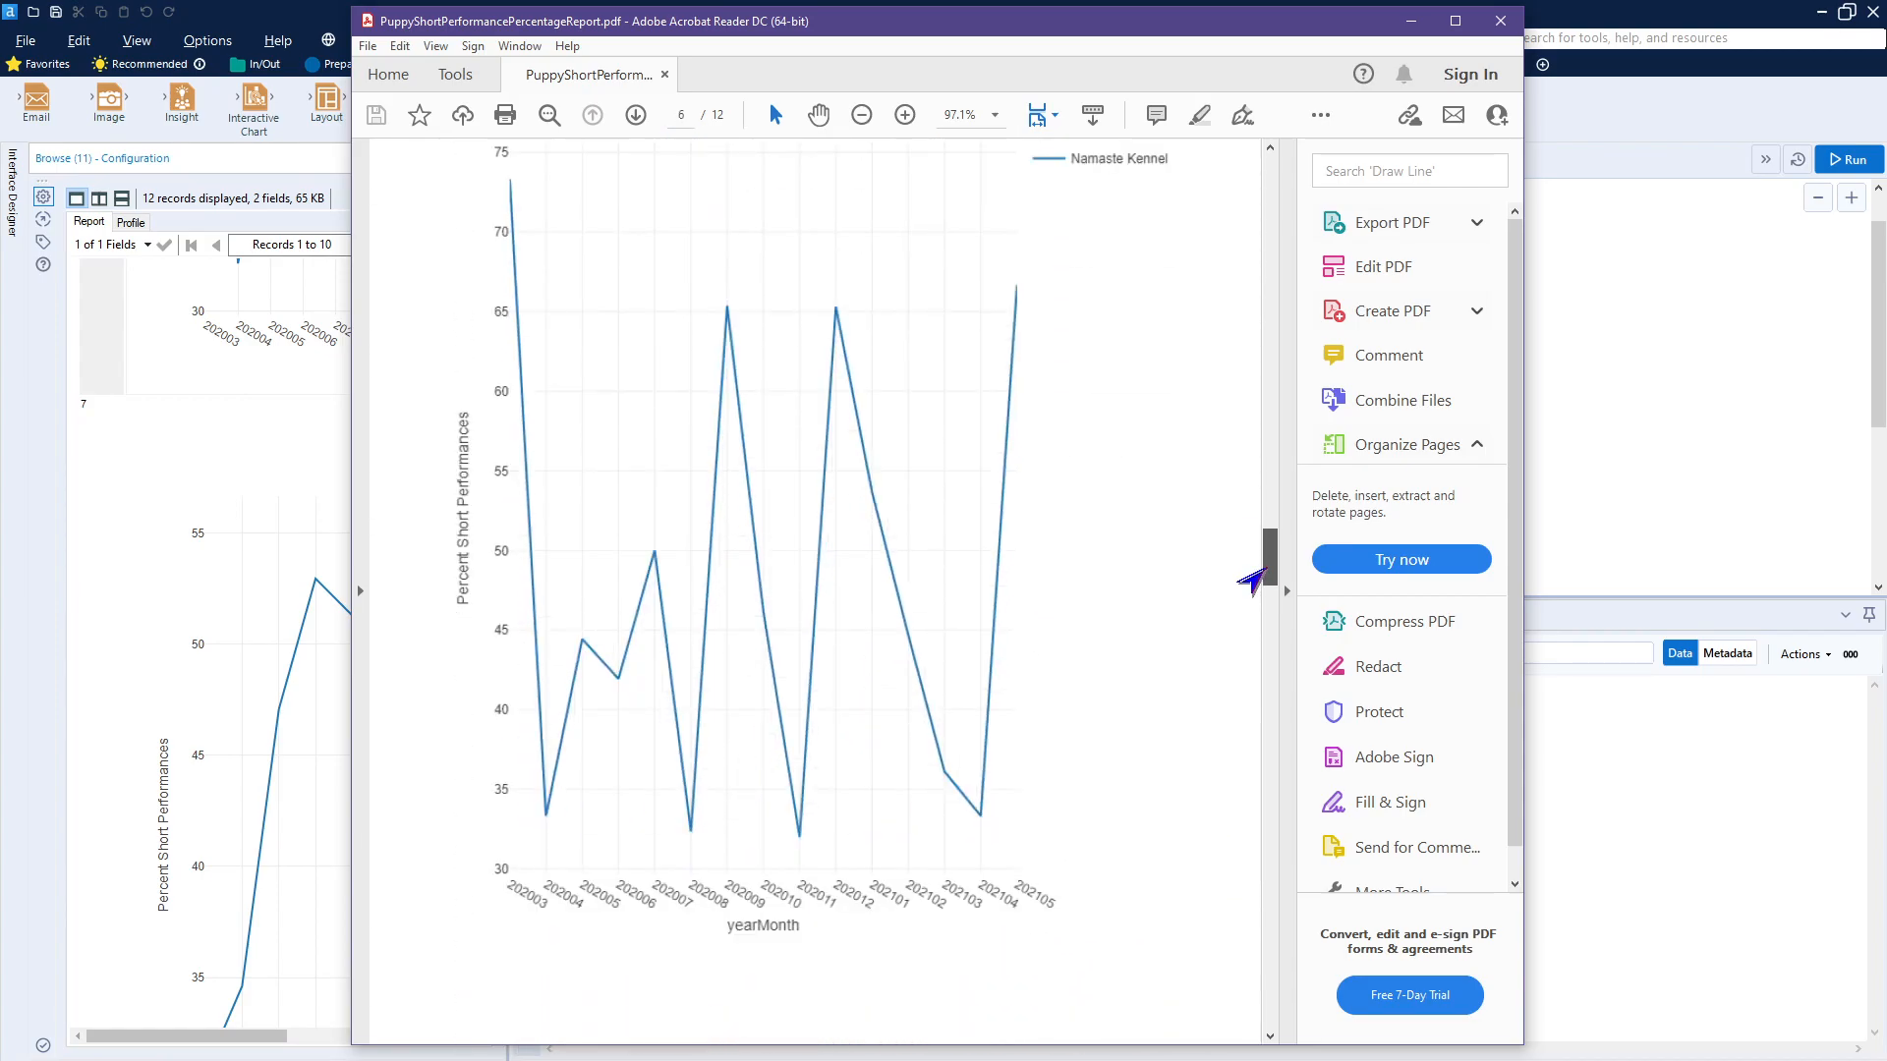
left_click_drag(1252, 582, 1243, 657)
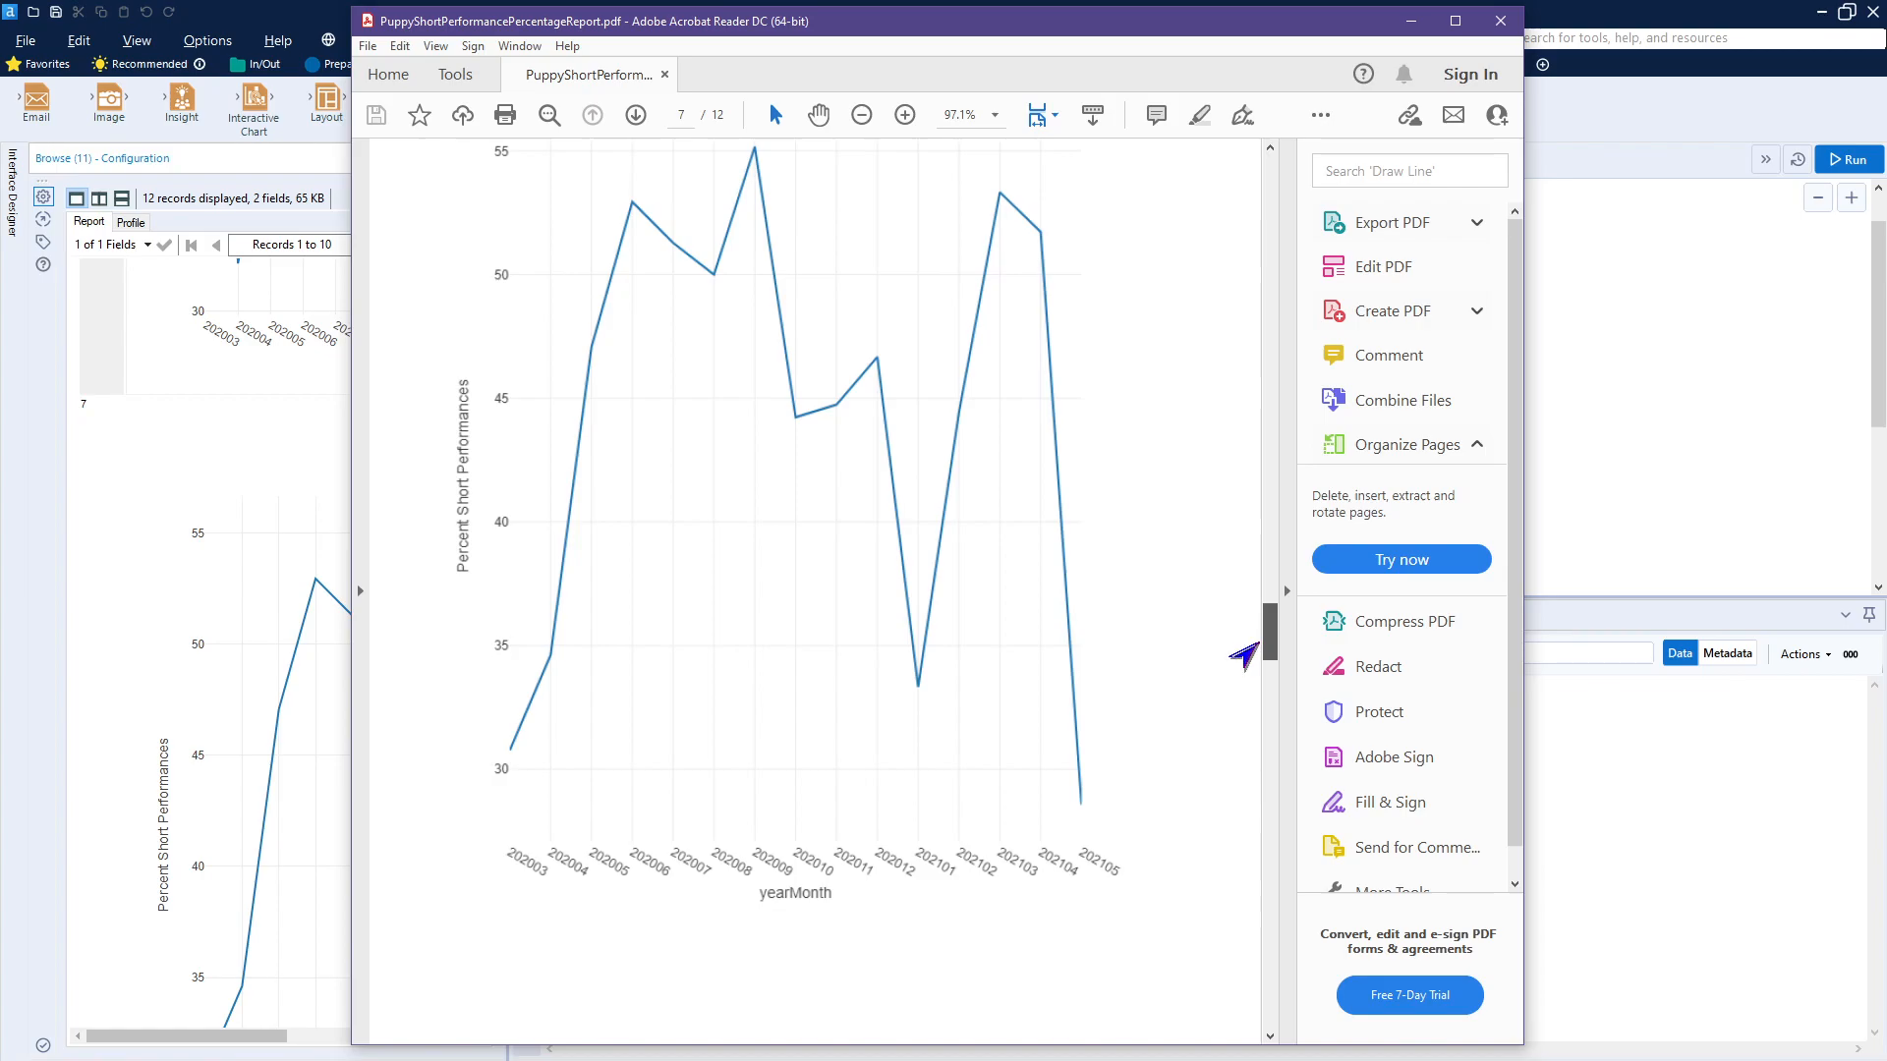
left_click_drag(1242, 657, 1225, 722)
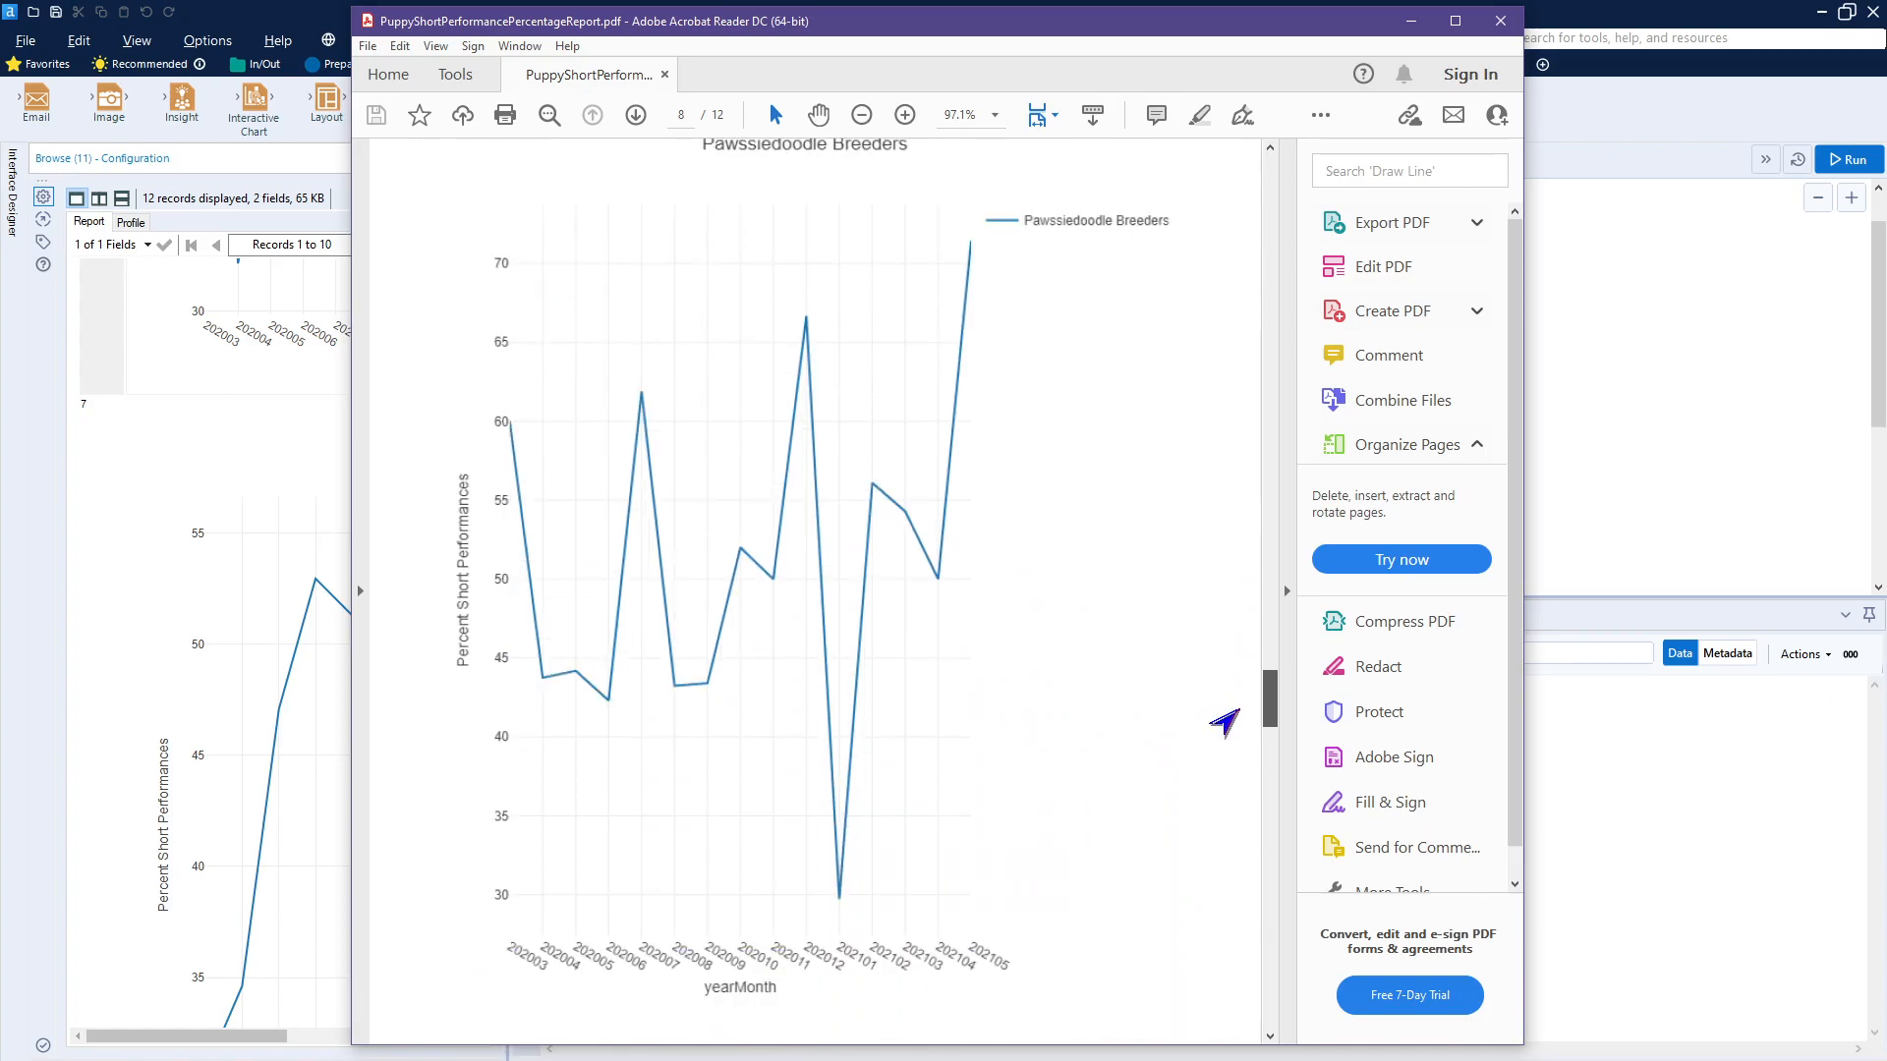
left_click_drag(1225, 724, 1223, 726)
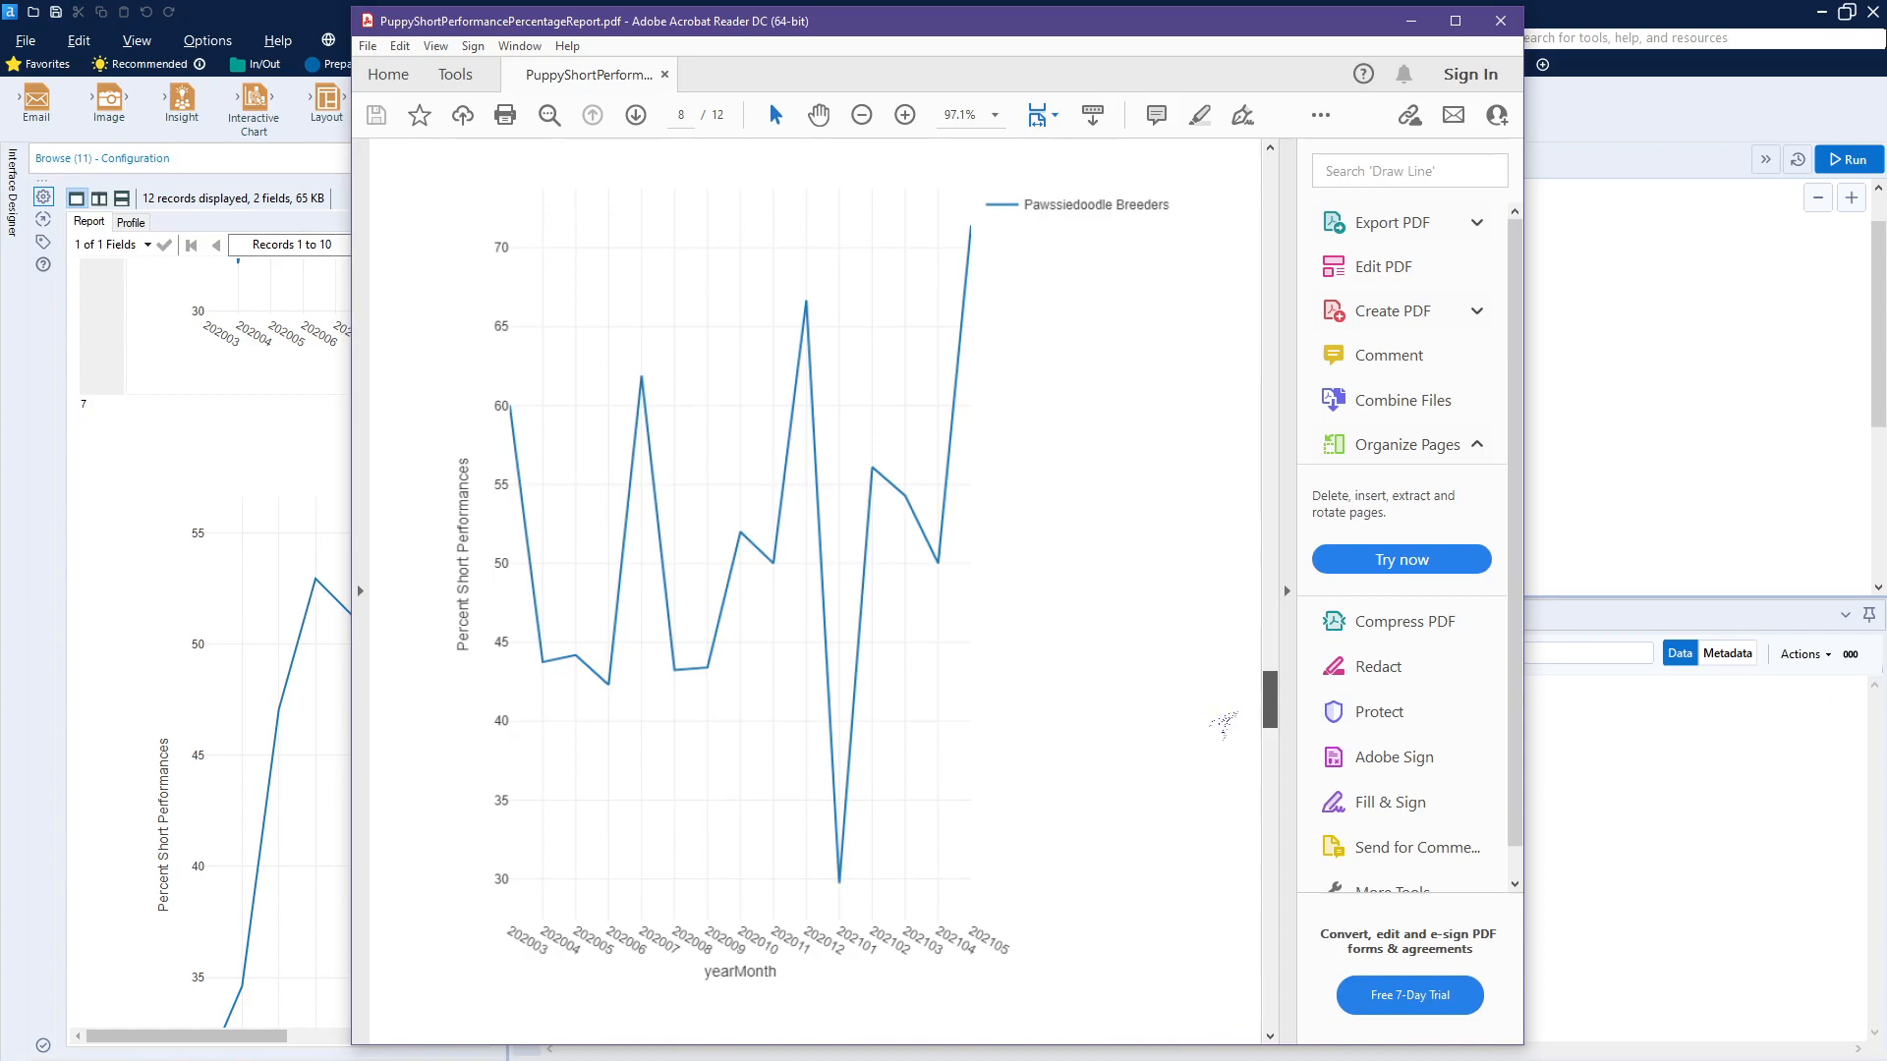
left_click_drag(1223, 724, 1209, 801)
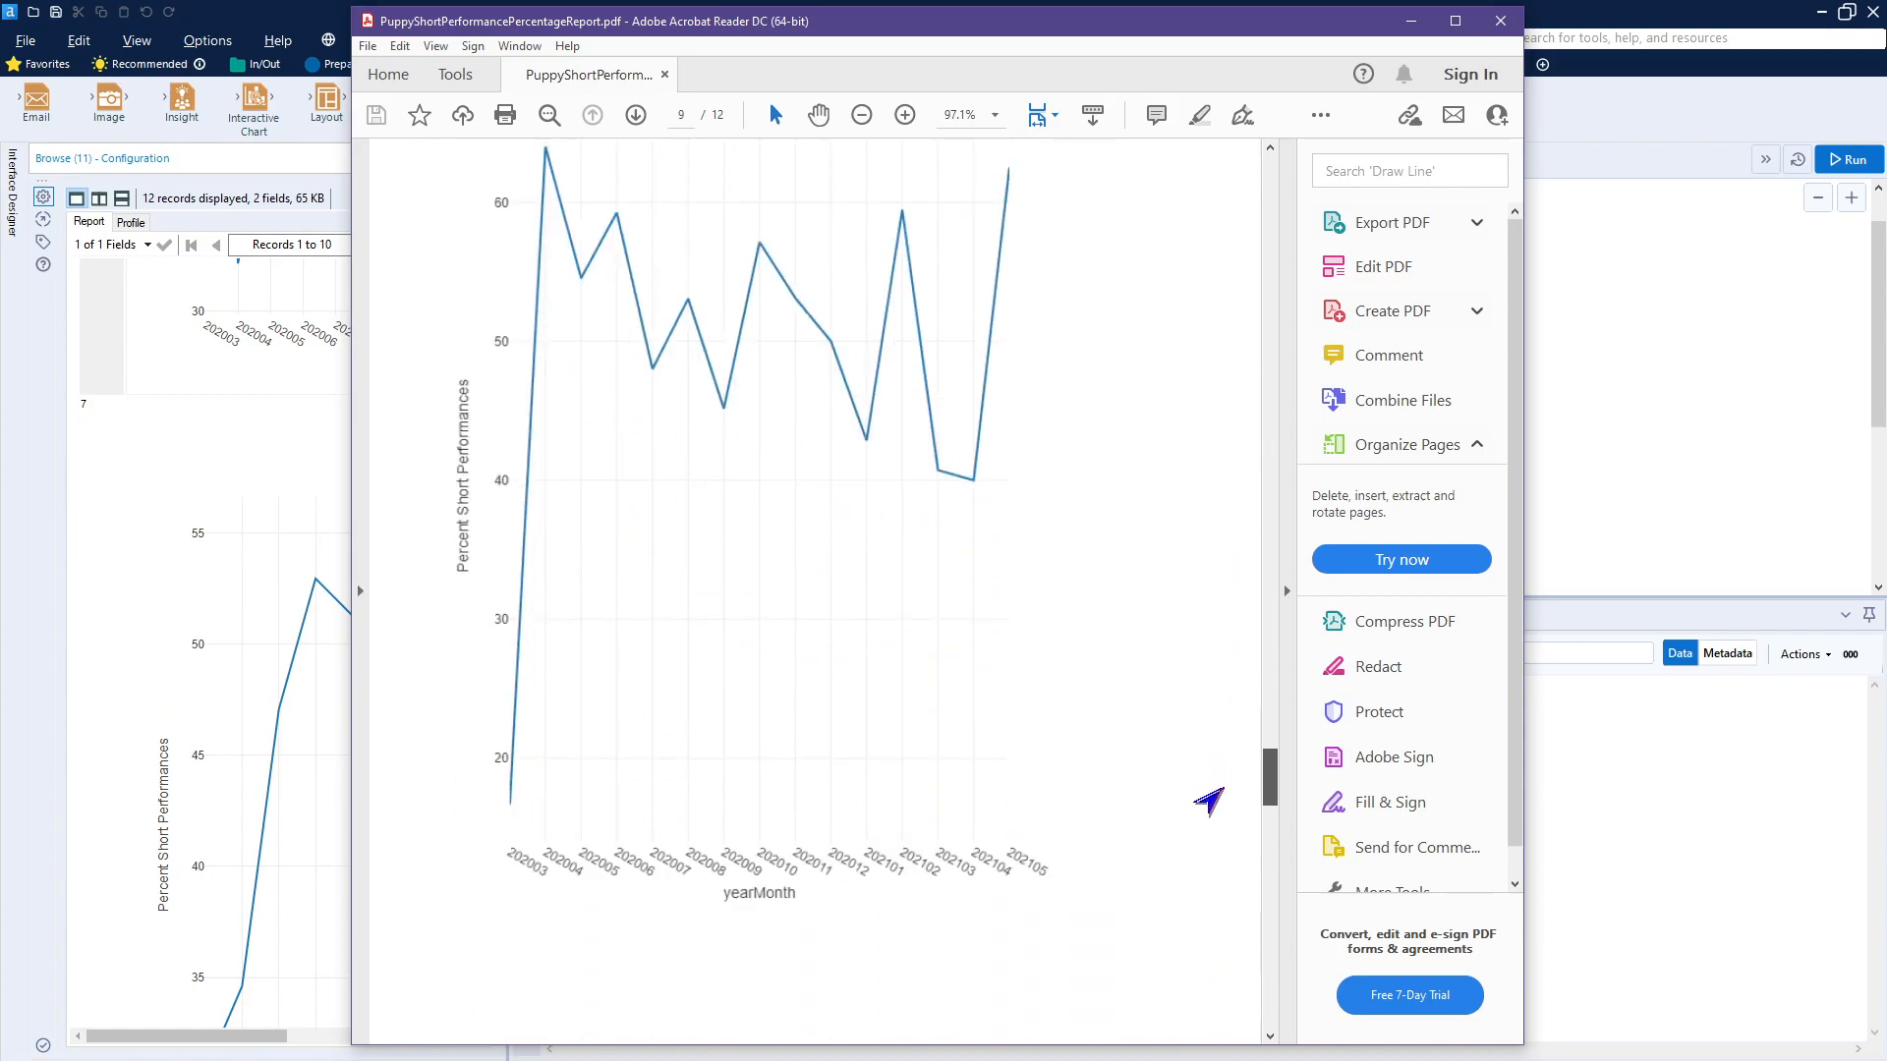
scroll(1209, 787, "up", 3)
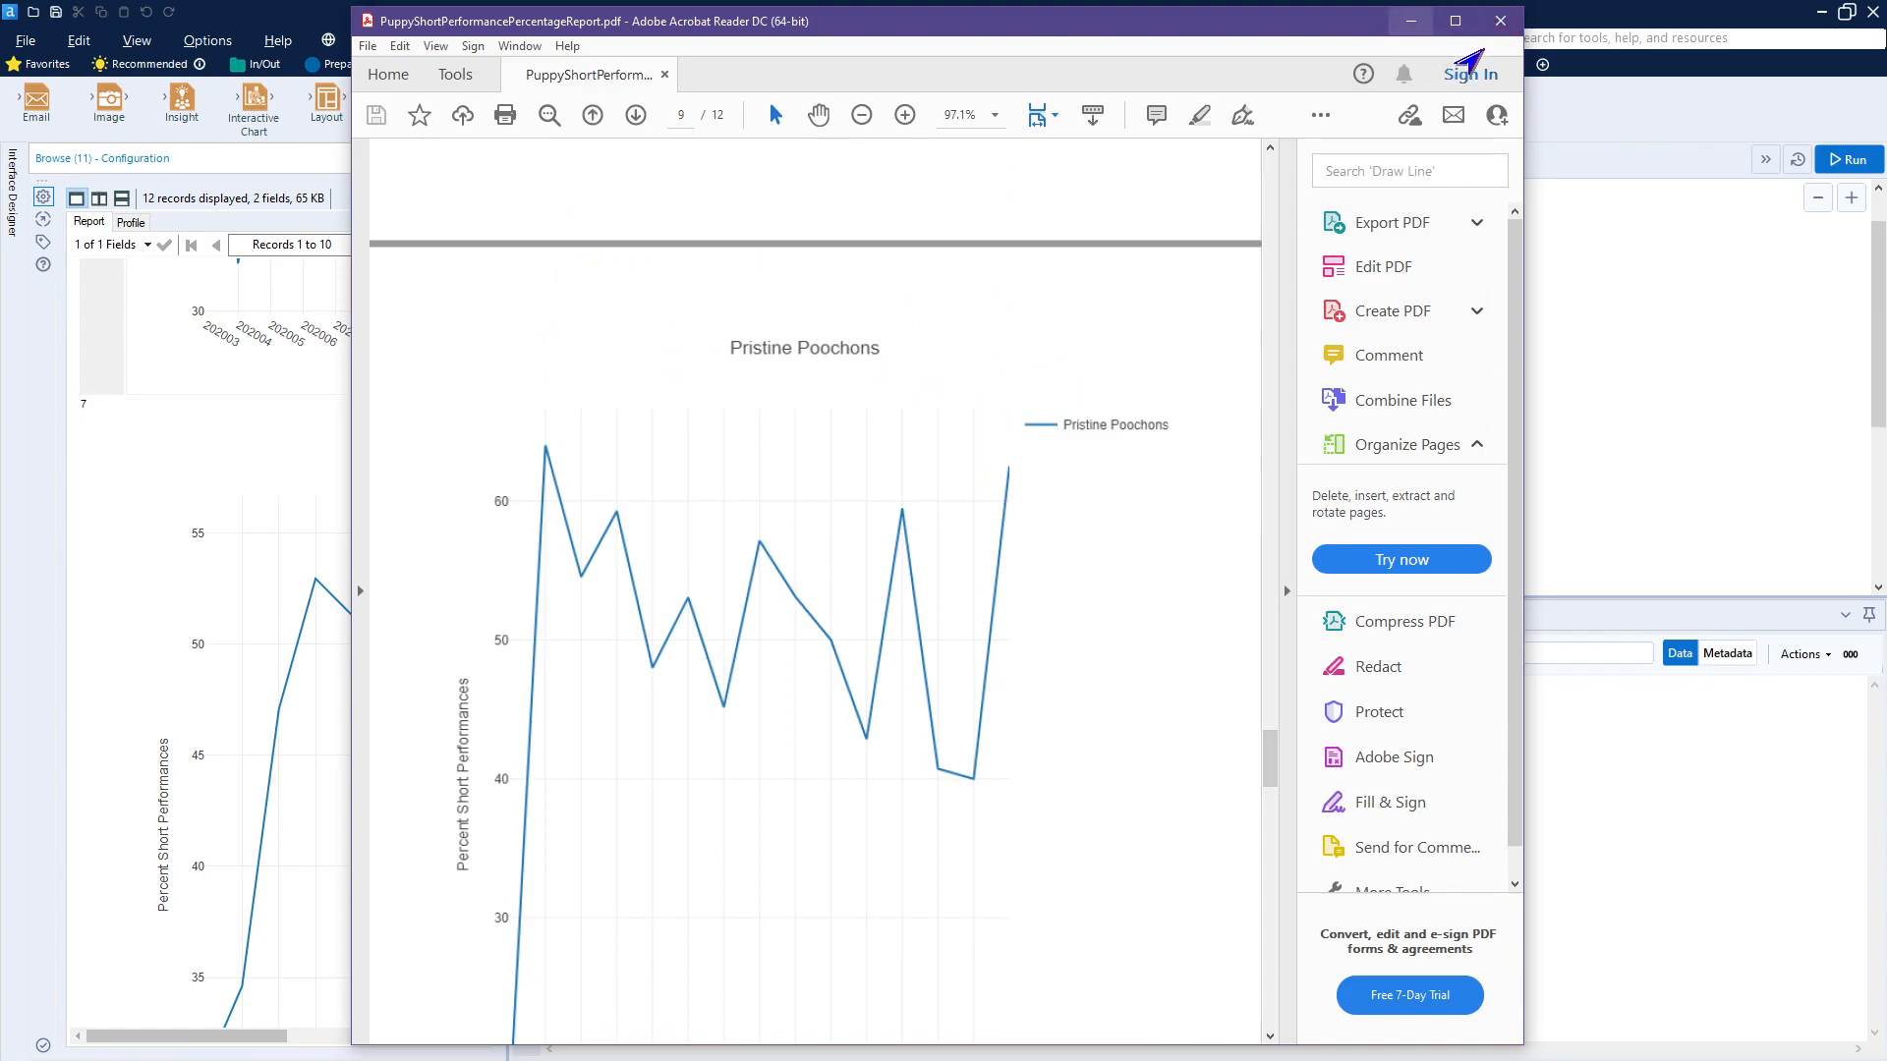
left_click(1617, 260)
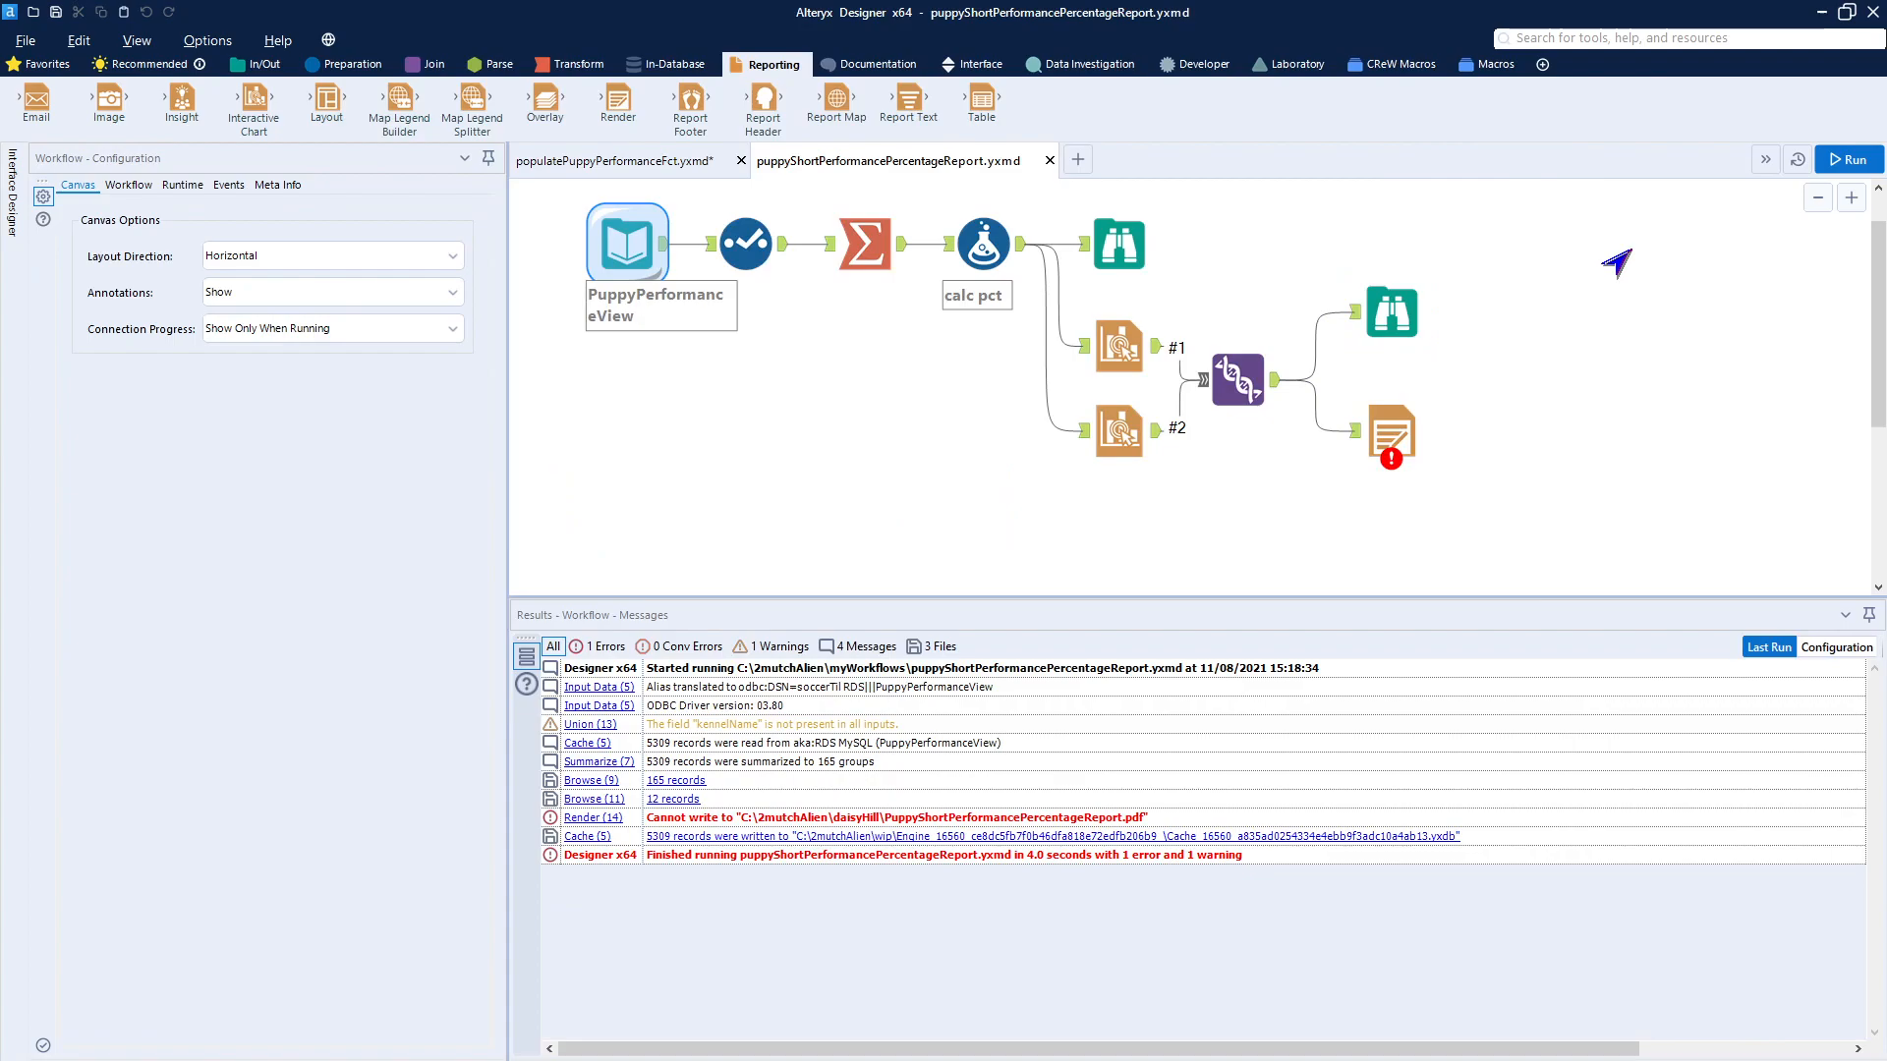